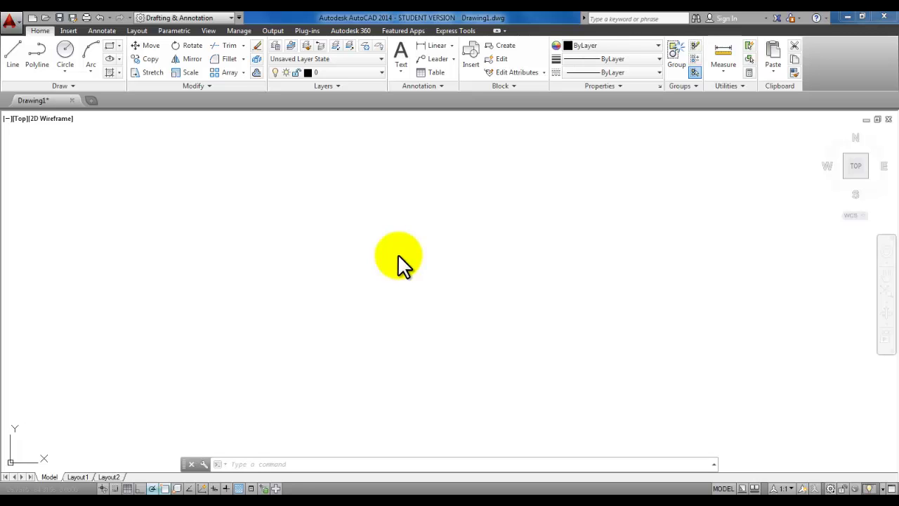
Step: Create a new drawing from the acad.dwt template, continuing past the educational product notice
click(13, 20)
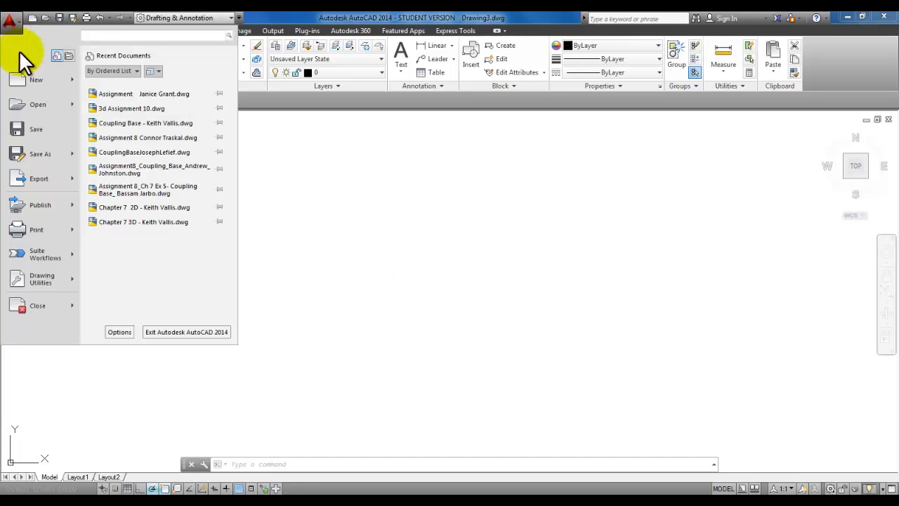
click(33, 84)
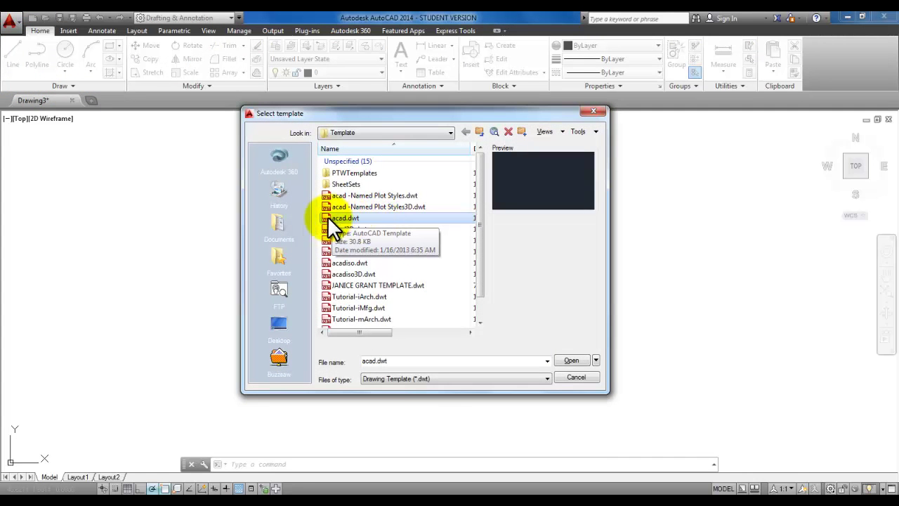
double_click(324, 215)
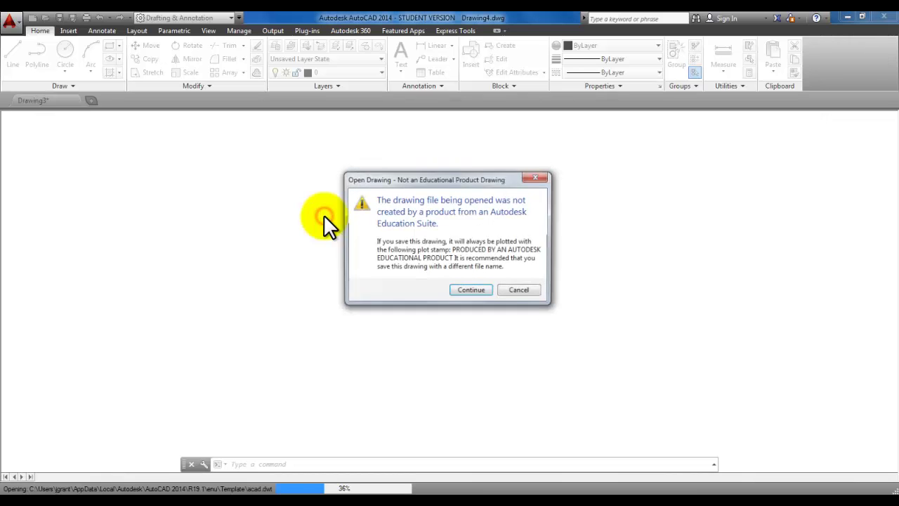
click(478, 288)
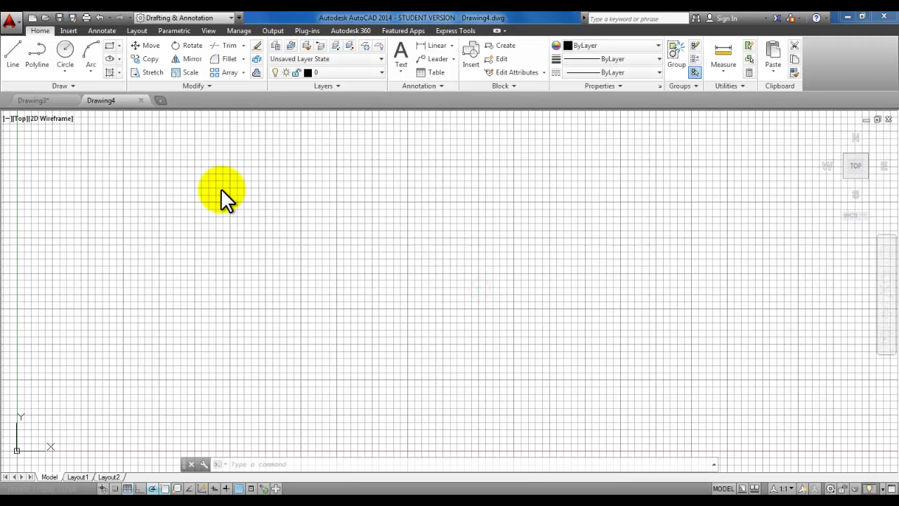
Step: Turn off the drawing grid and use polar tracking and object snap as the drafting aids
click(128, 488)
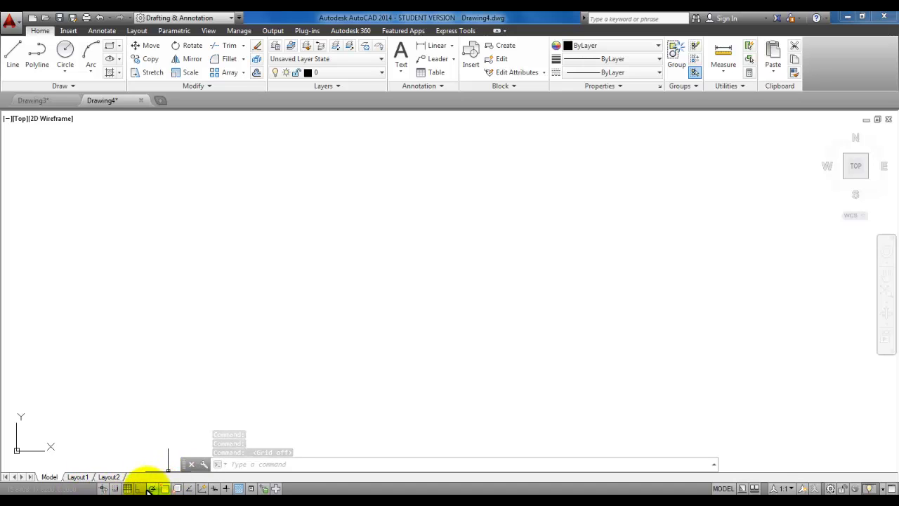
click(152, 489)
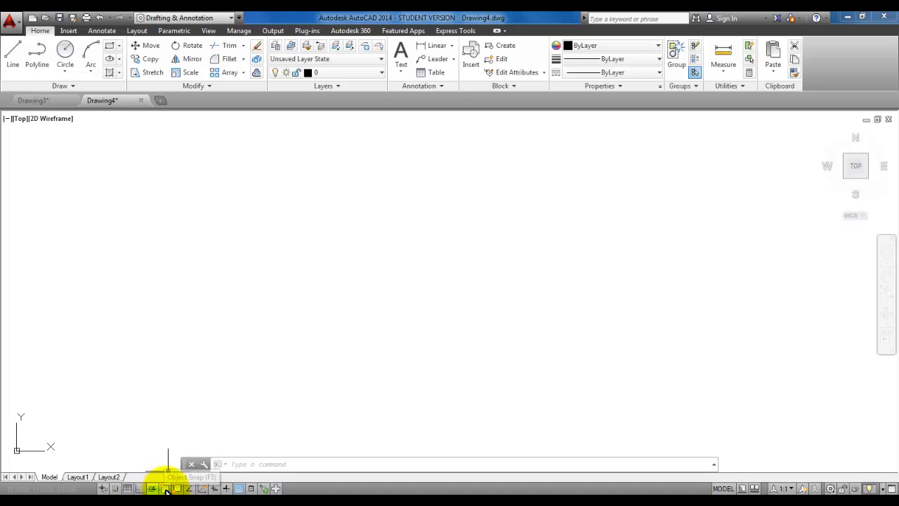
click(164, 489)
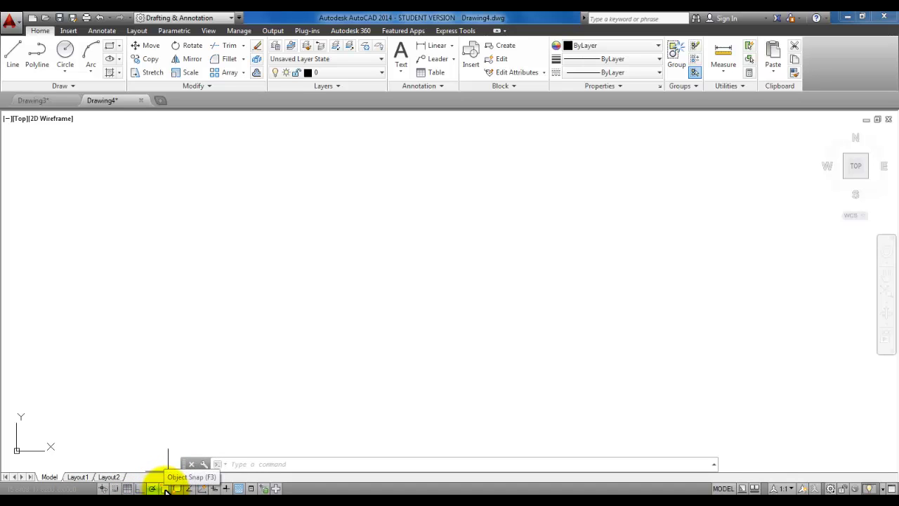
click(213, 488)
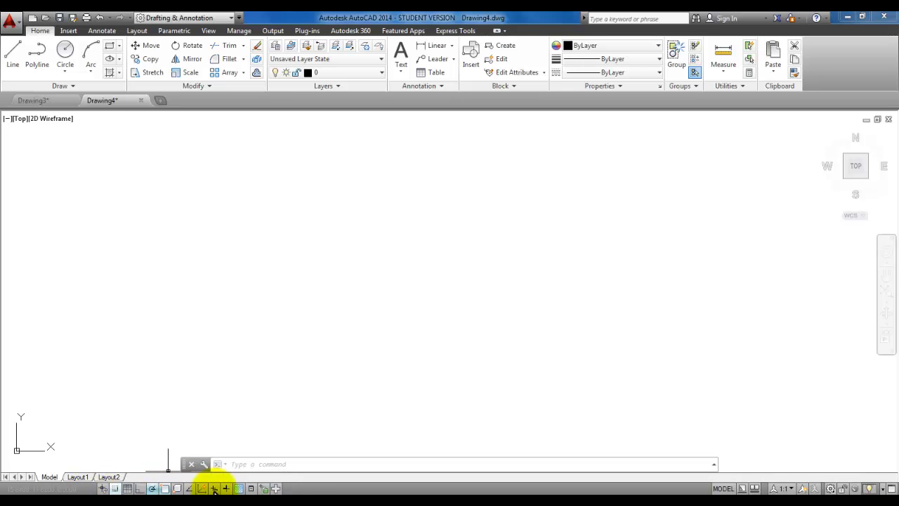
click(153, 488)
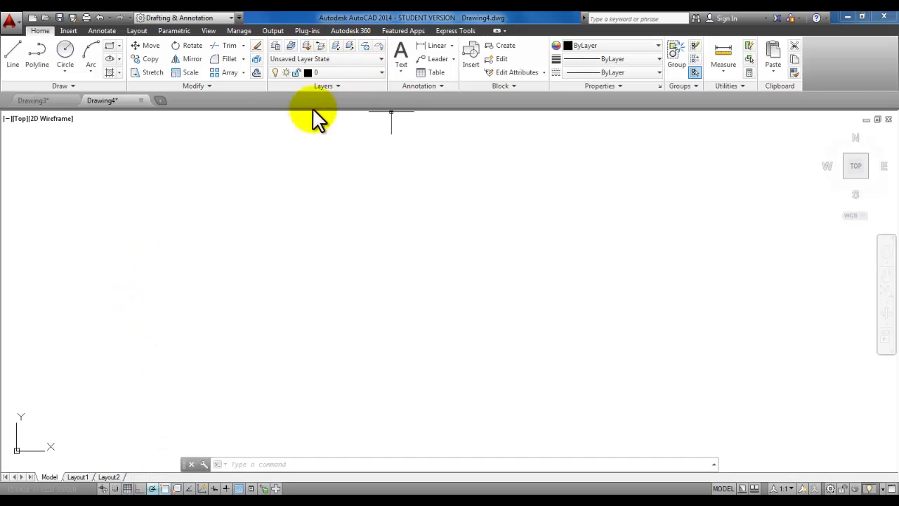
Step: Open the layer properties and create a new layer named construction
click(274, 46)
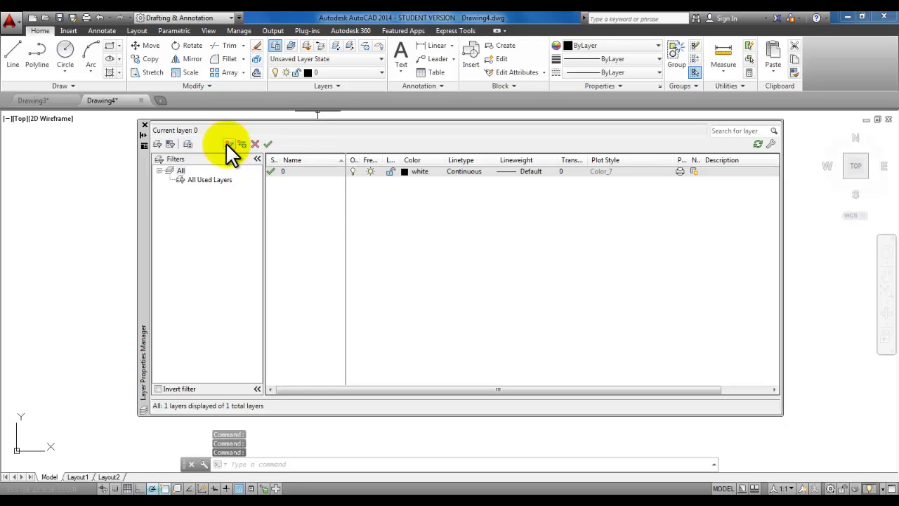
click(226, 143)
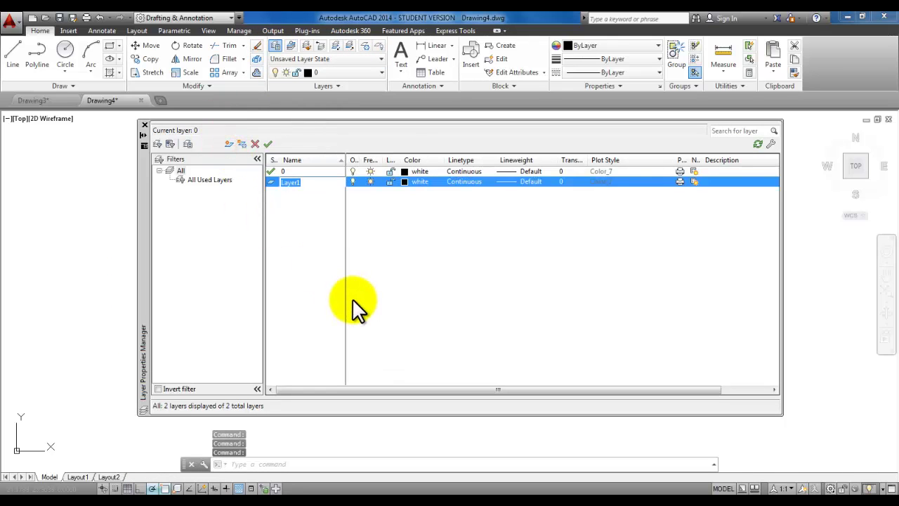
text(construction)
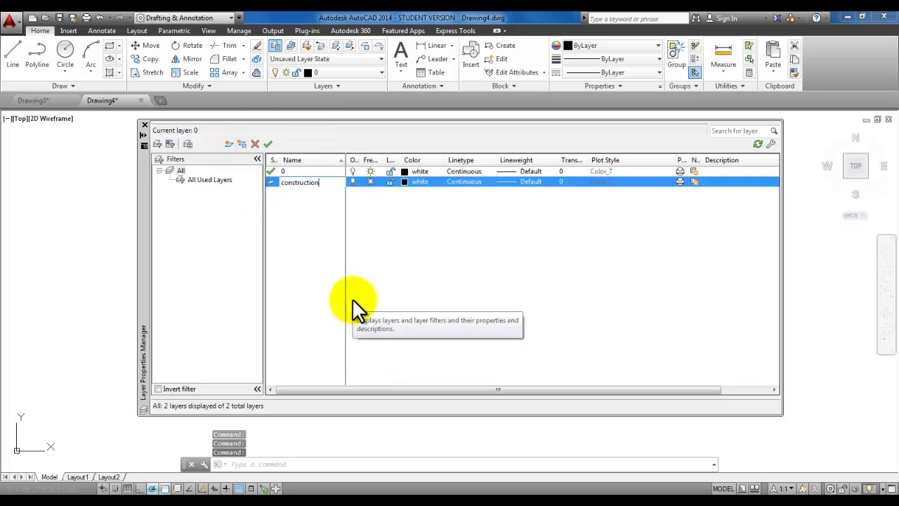
key(Return)
Step: Add three more layers named objects, hidden and dimensions
key(Return)
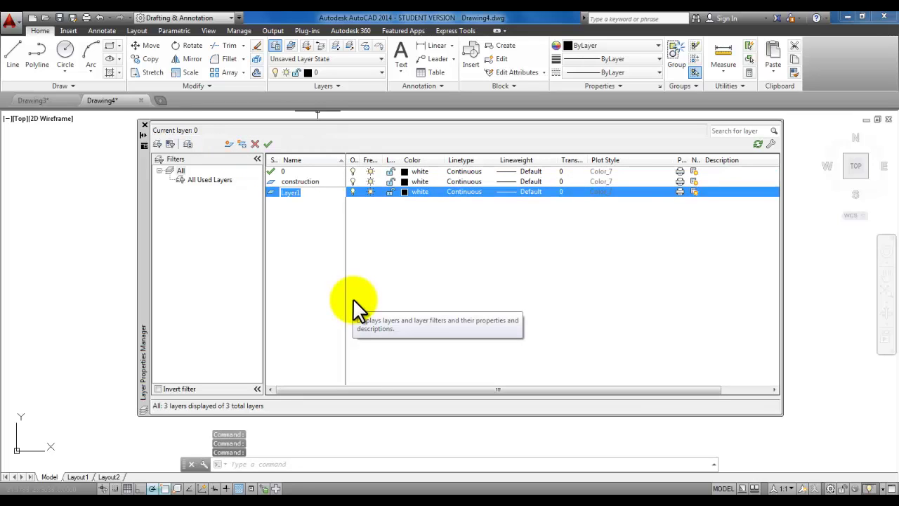
text(objects)
key(Return)
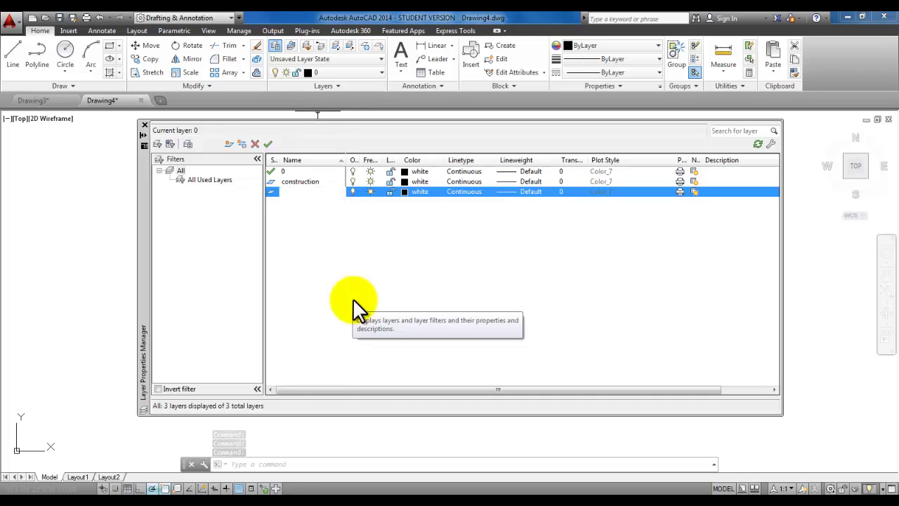
key(Return)
text(hidden)
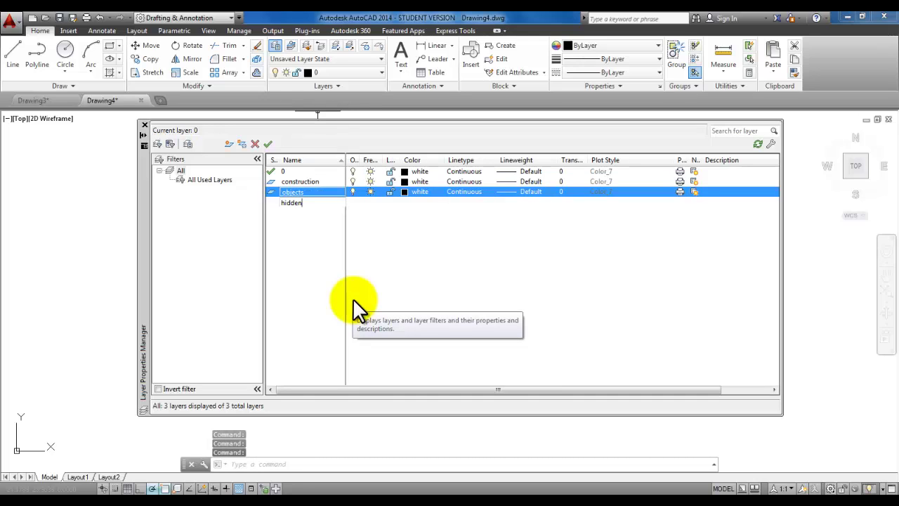
key(Return)
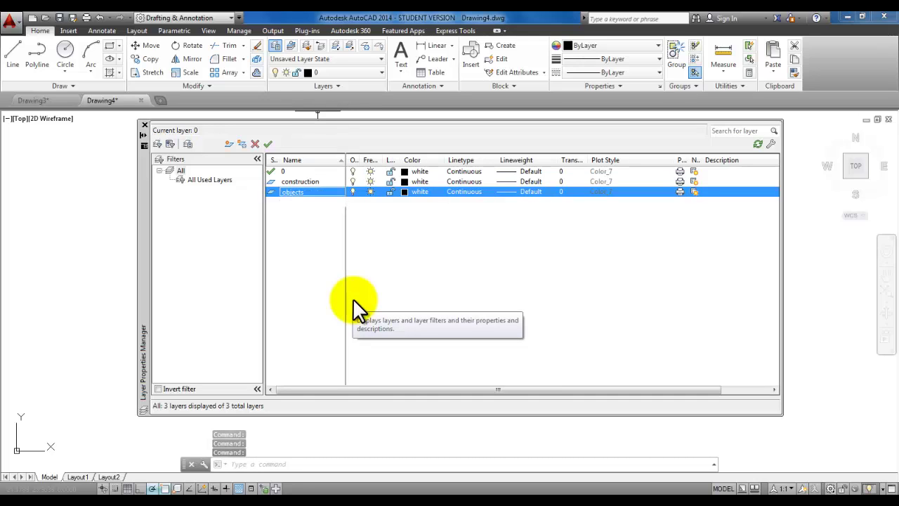
key(Return)
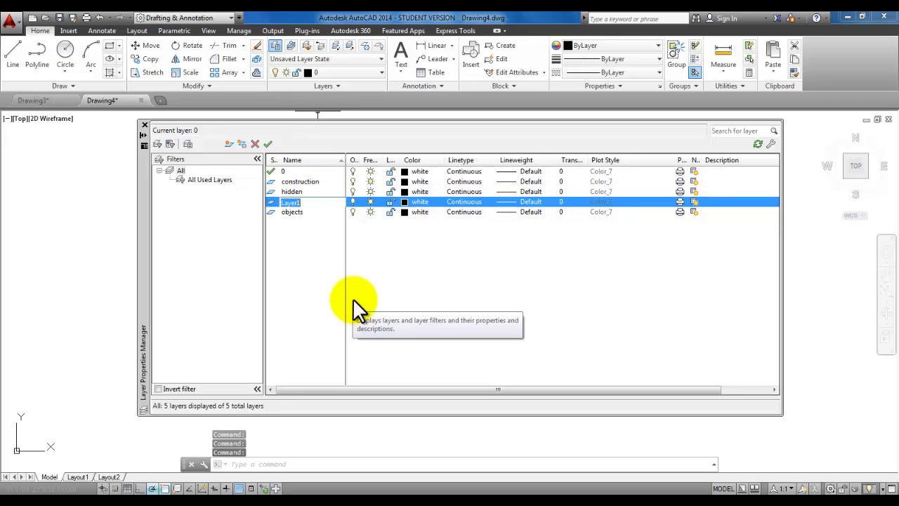
text(dimensions)
key(Return)
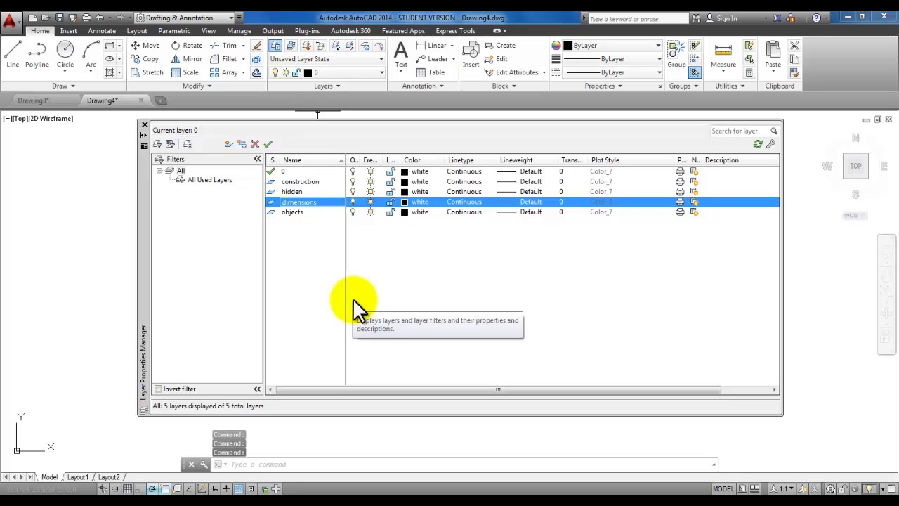
Step: Load the HIDDEN linetype and assign it to the hidden layer
click(299, 191)
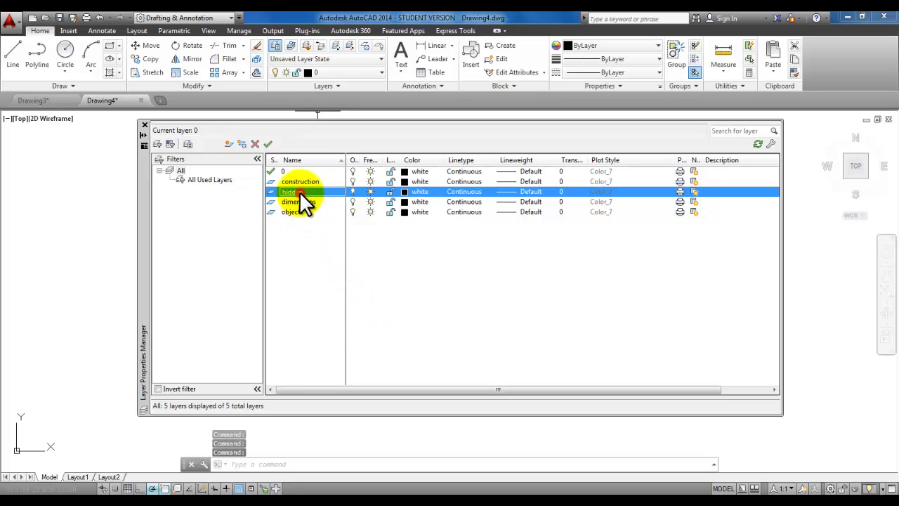
click(461, 191)
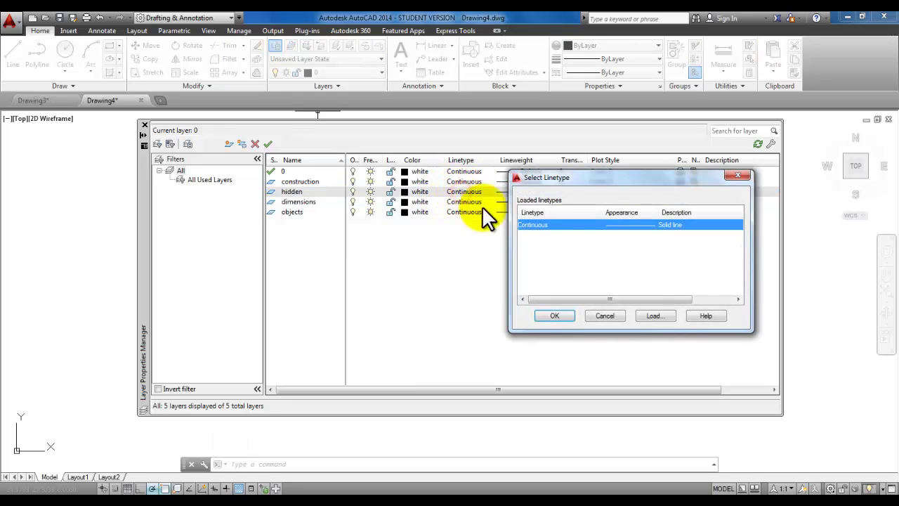
click(655, 316)
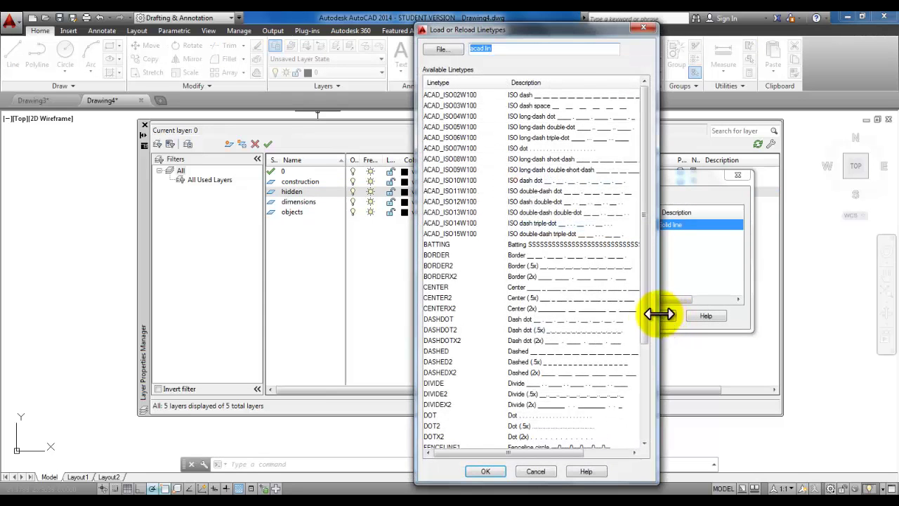
scroll(647, 361, down, 5)
click(434, 351)
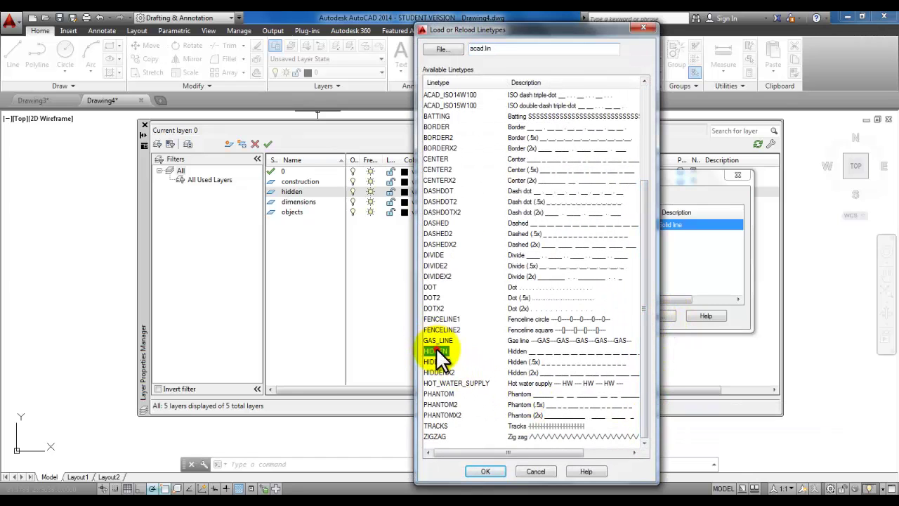
click(485, 472)
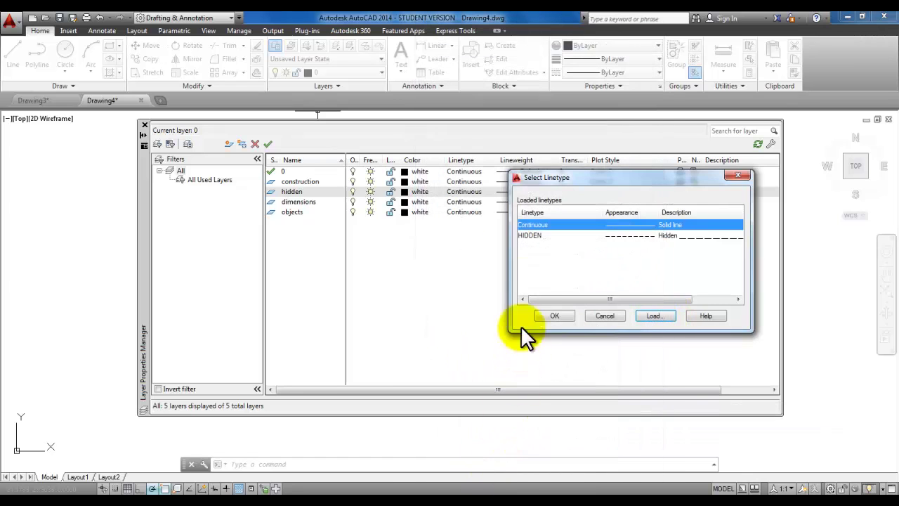
click(532, 235)
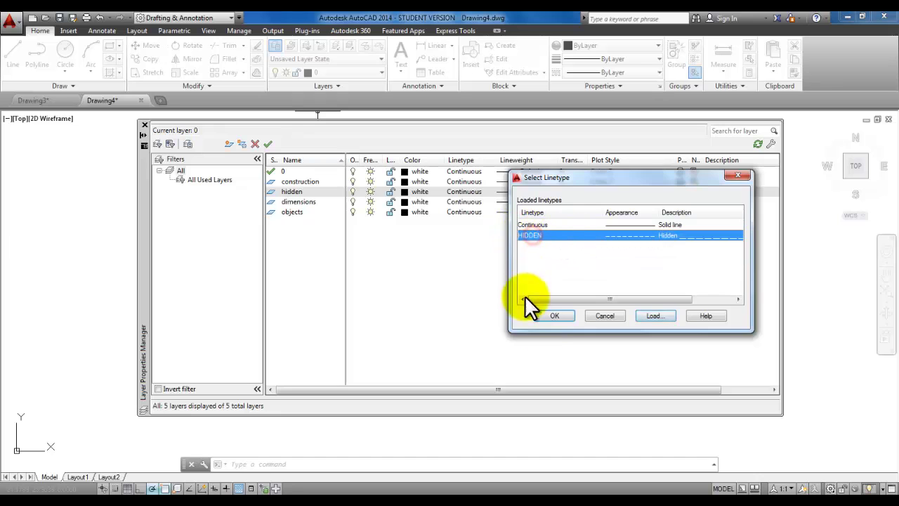
click(555, 314)
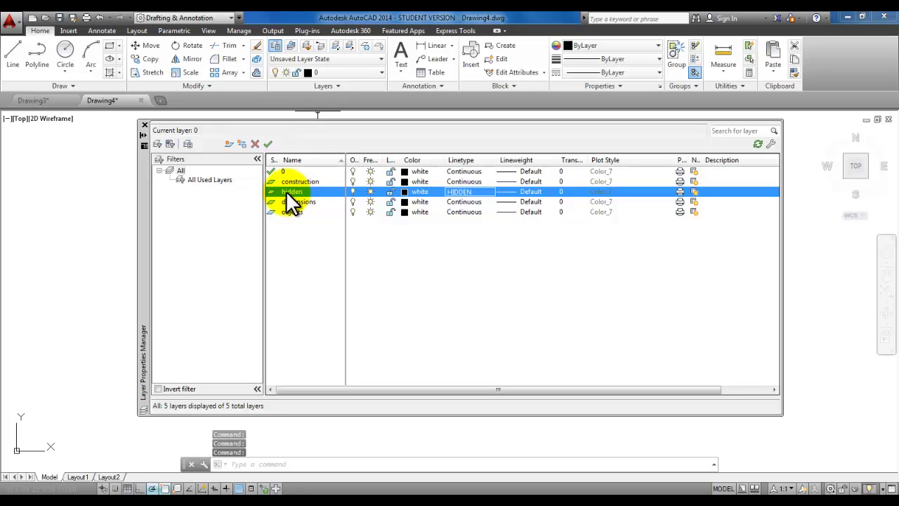
Step: Set the objects layer's lineweight to 0.30 mm and its color to blue
click(293, 211)
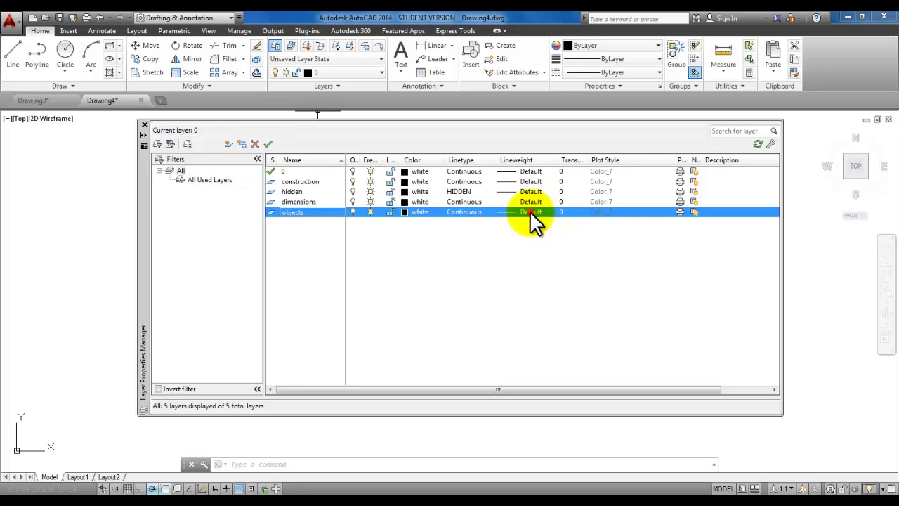
click(530, 211)
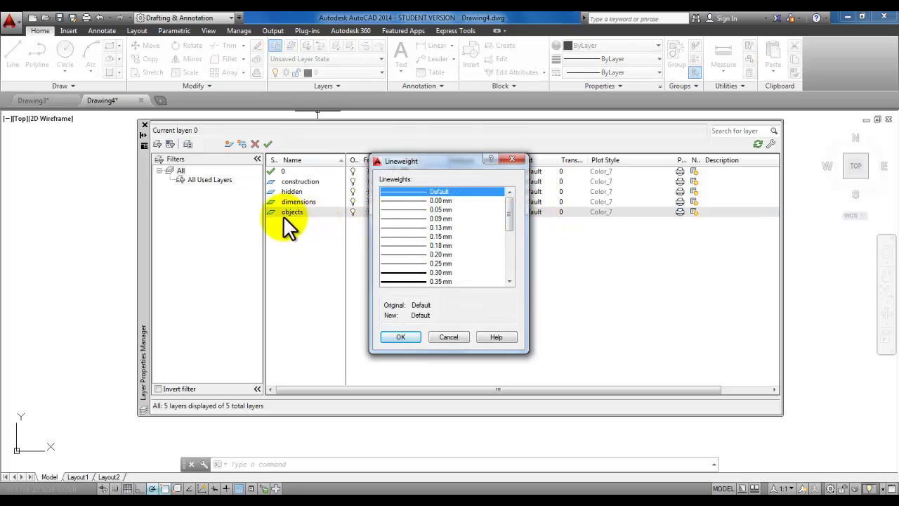
scroll(513, 215, down, 3)
click(443, 201)
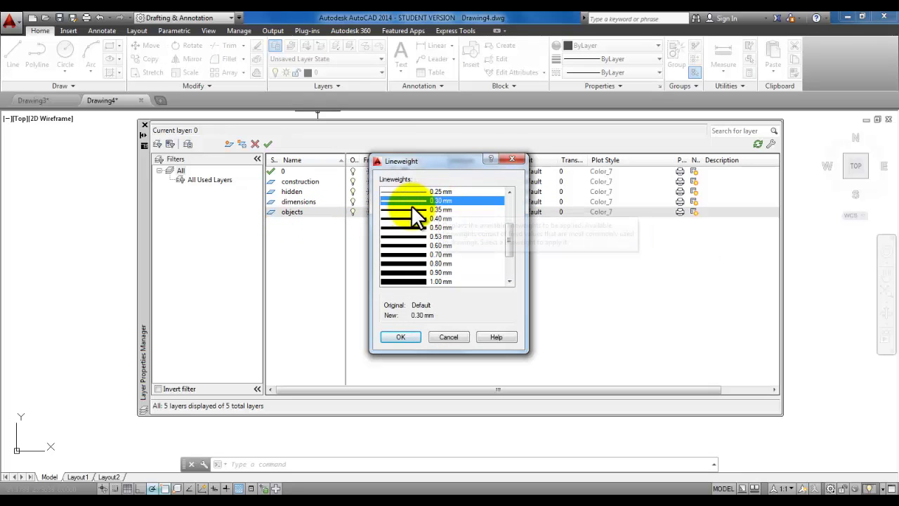
click(399, 336)
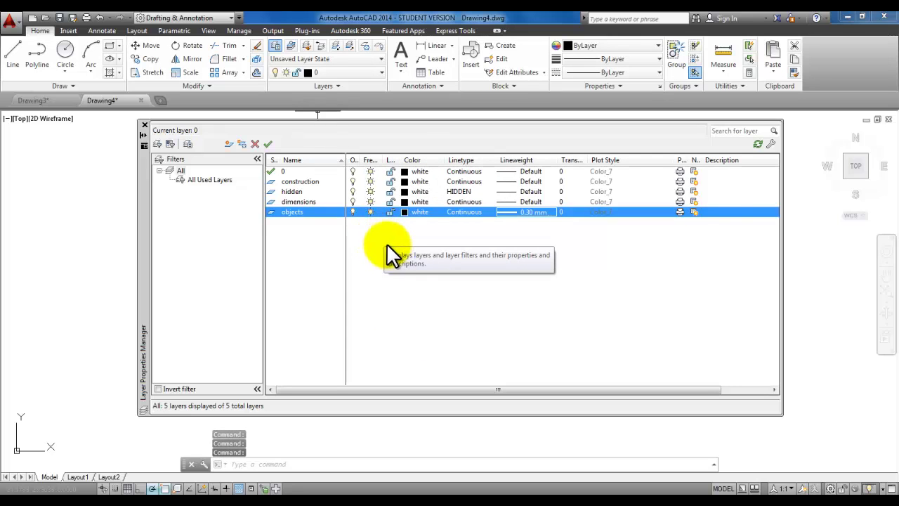
click(419, 210)
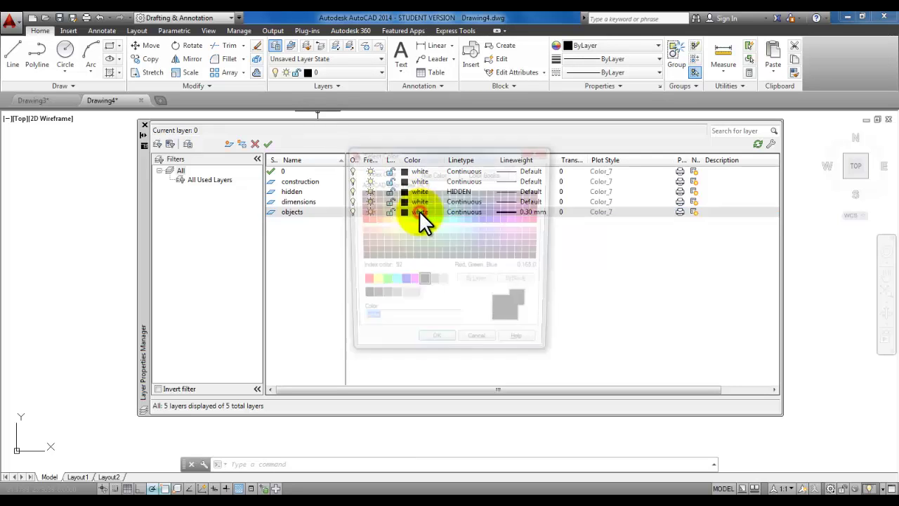
click(404, 283)
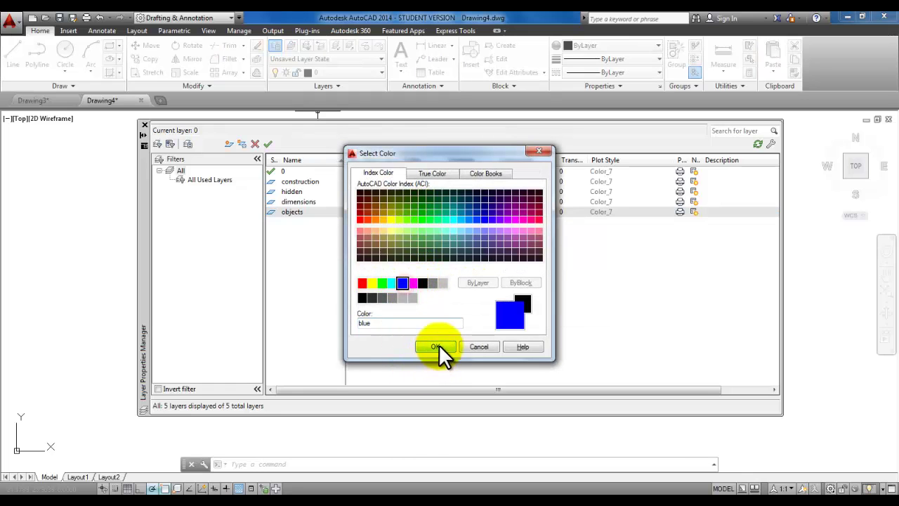
click(436, 347)
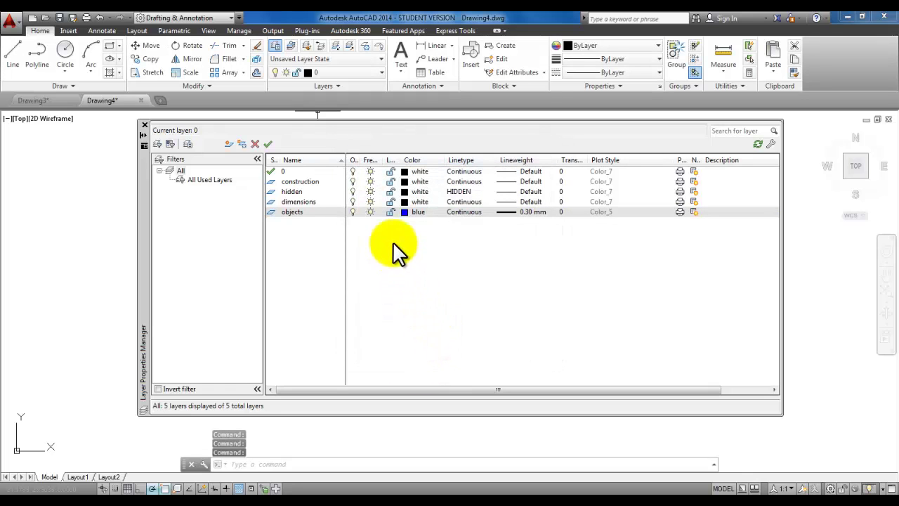
Step: Set the hidden layer's color to red and make construction the current layer
click(422, 191)
click(362, 282)
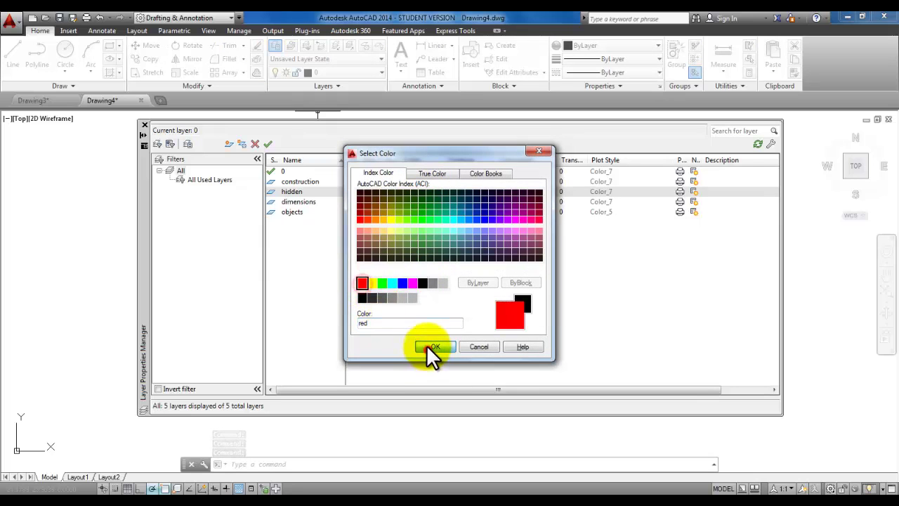
click(430, 346)
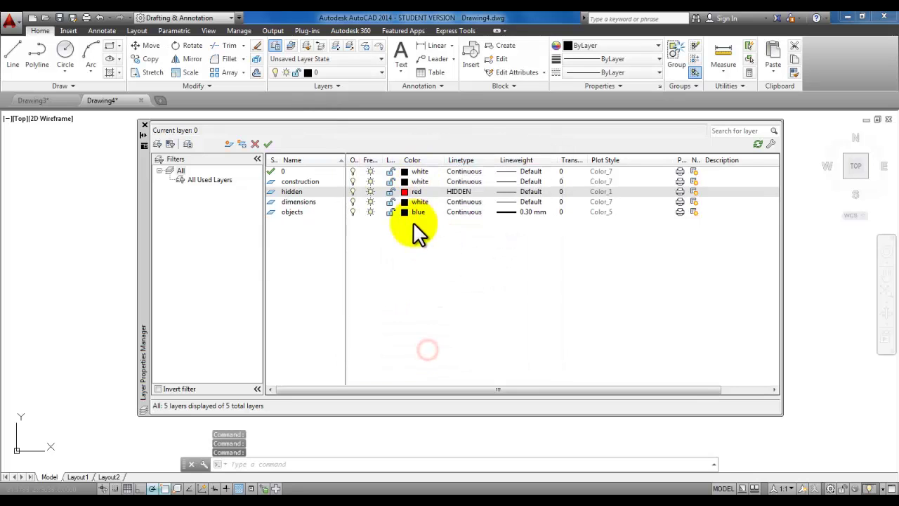
double_click(271, 181)
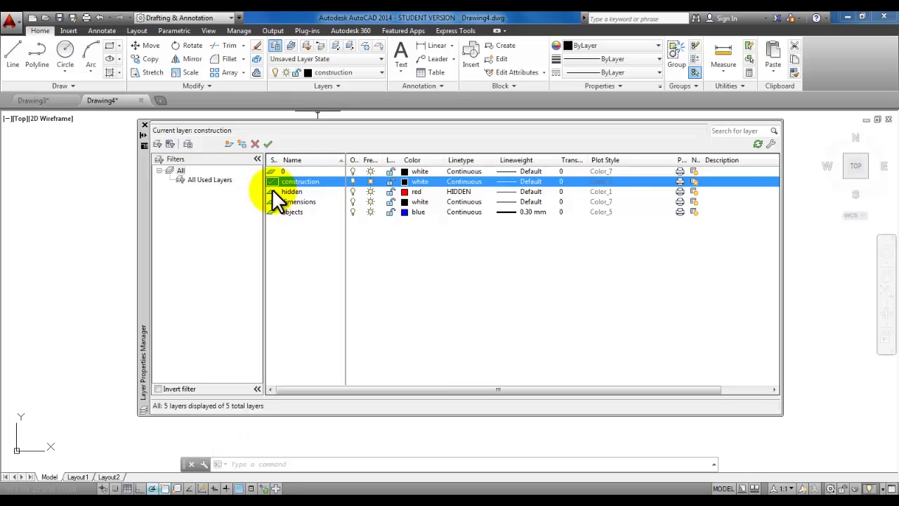
Step: Close the layer manager and draw a rectangle with length 3 and width 2.25 in the empty drawing area
click(142, 123)
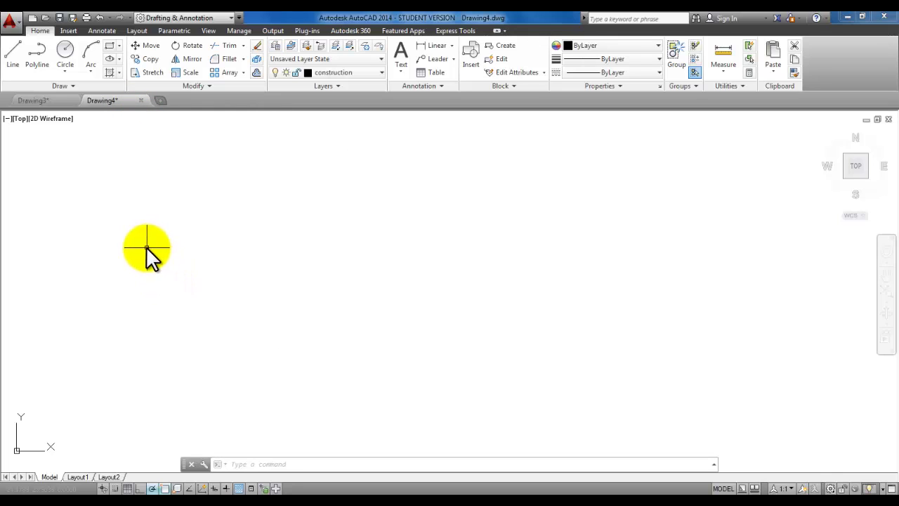
click(110, 45)
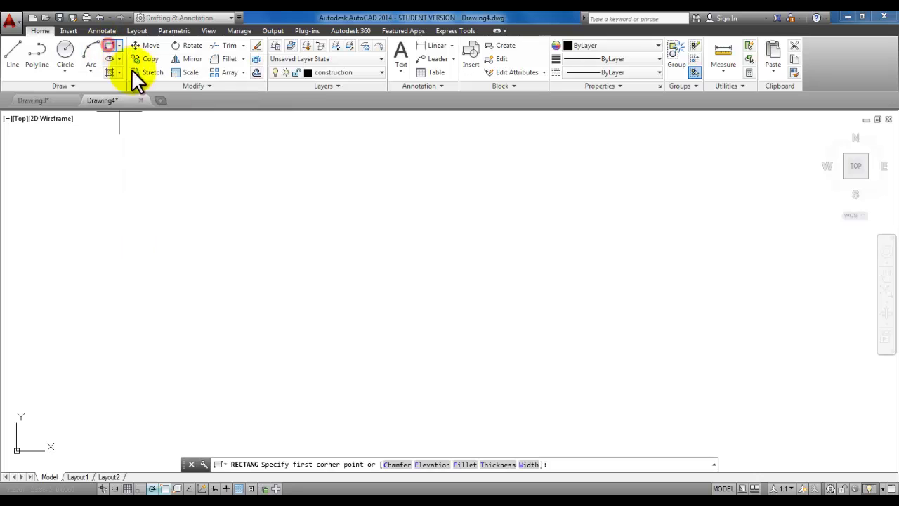
click(269, 341)
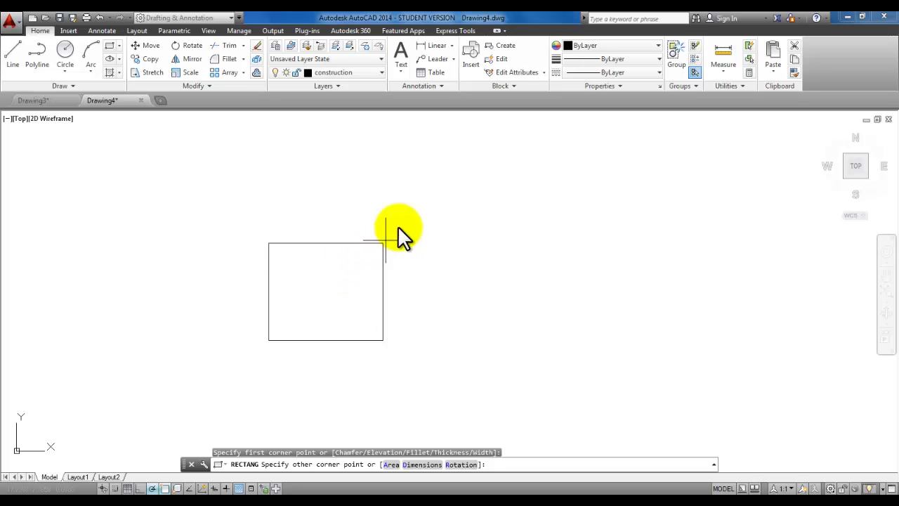
right_click(414, 215)
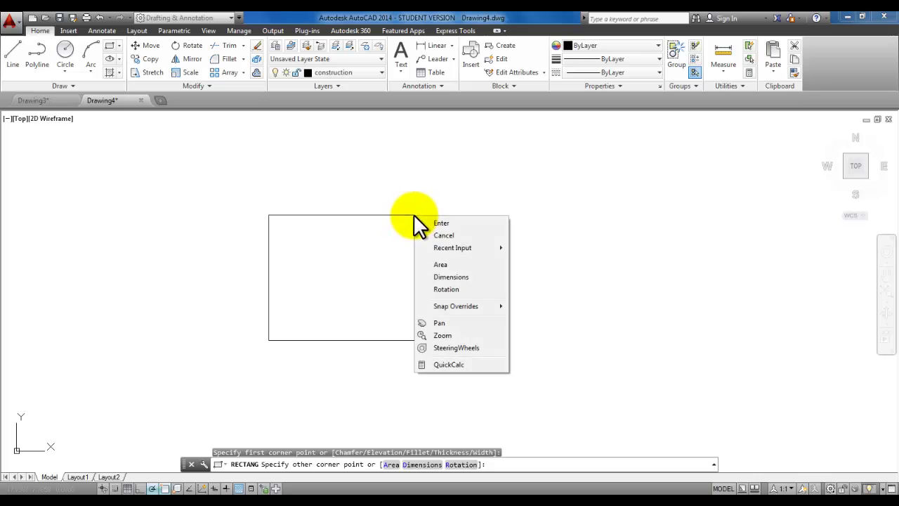
click(466, 276)
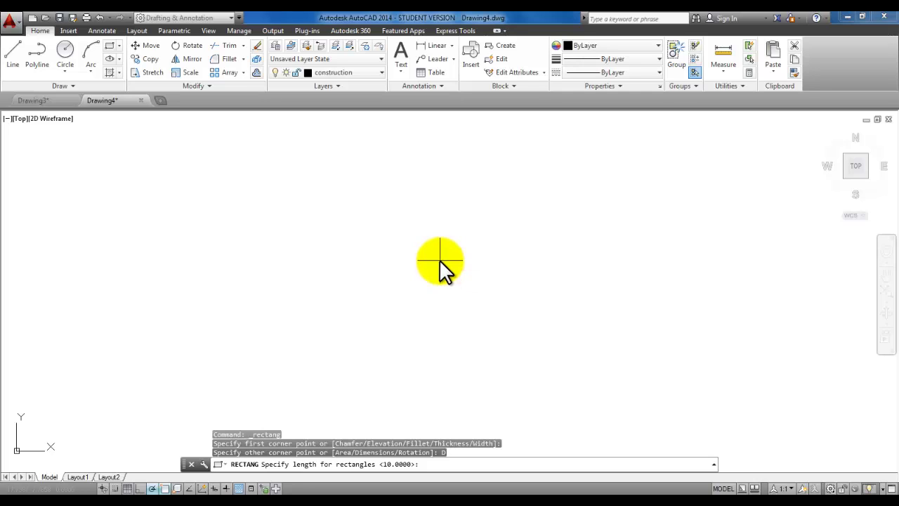
text(3)
key(Return)
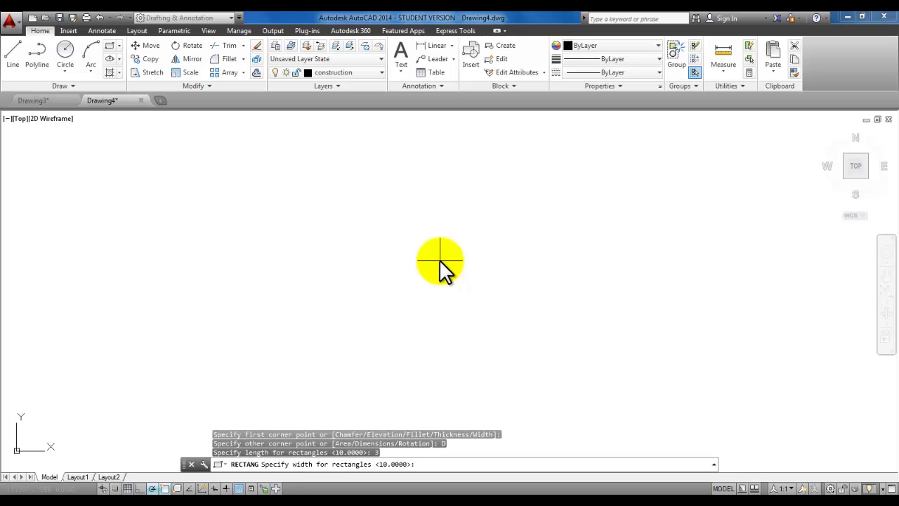
text(2.25)
key(Return)
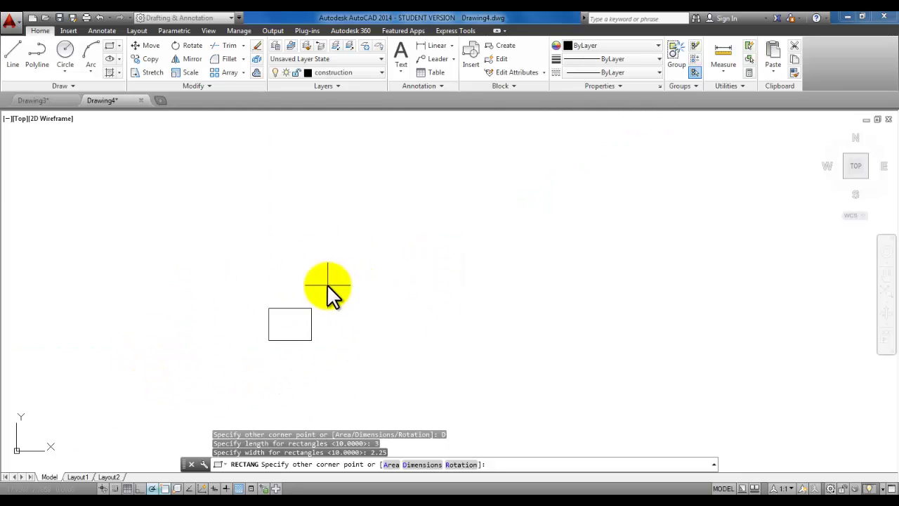
click(328, 286)
Step: Copy the rectangle .75 straight up, using its lower-right corner as the base point
scroll(282, 330, up, 5)
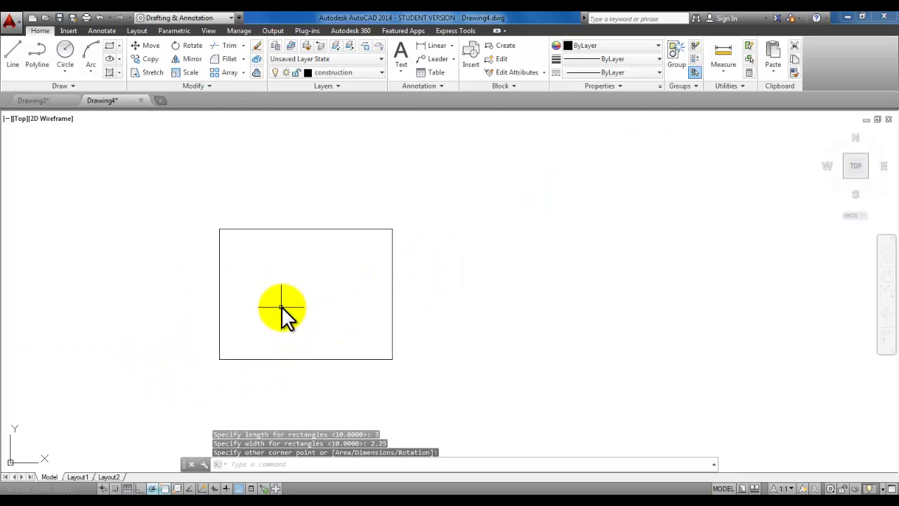
middle_drag(283, 300, 323, 311)
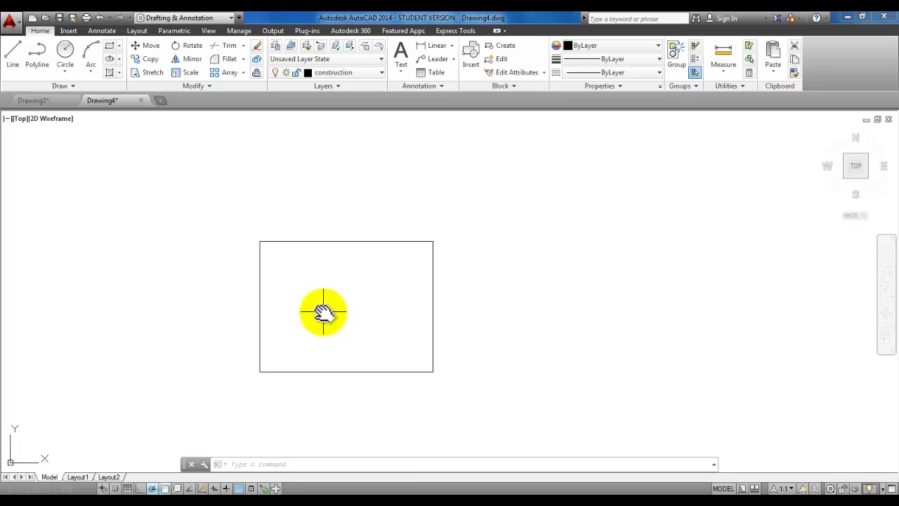
click(145, 59)
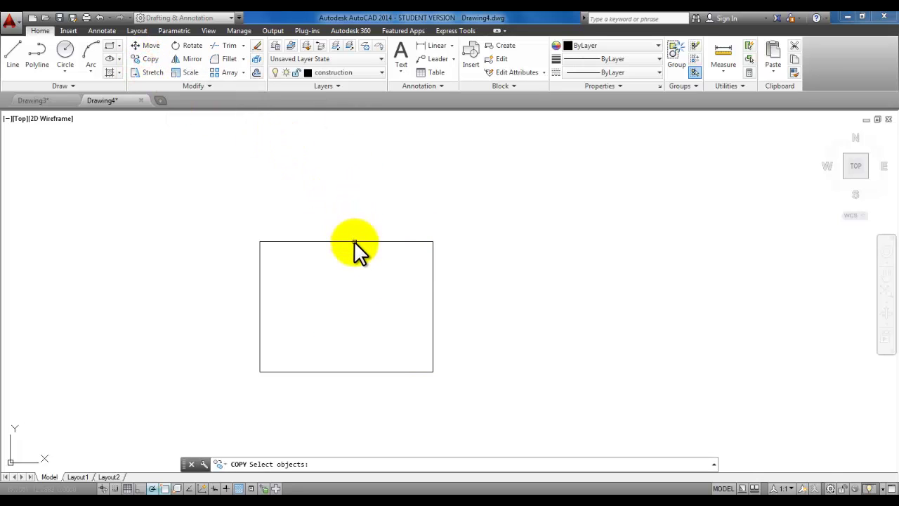
click(354, 241)
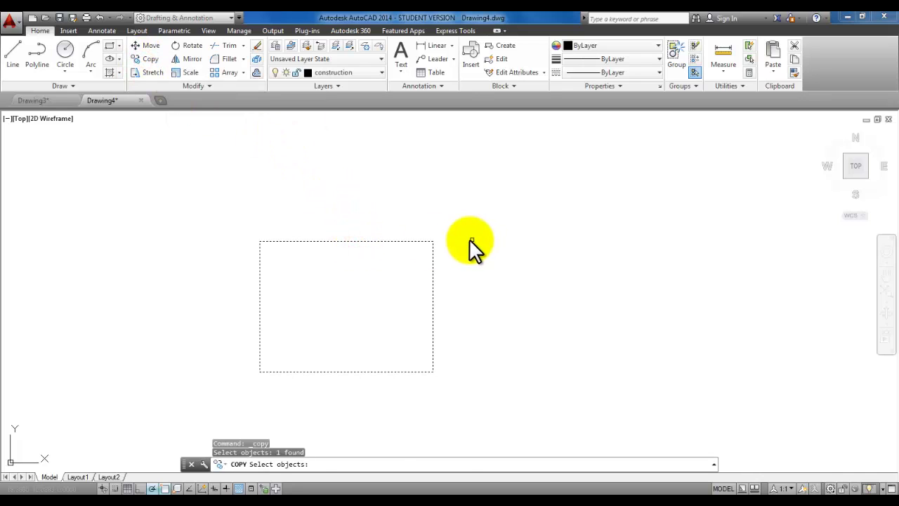
key(Return)
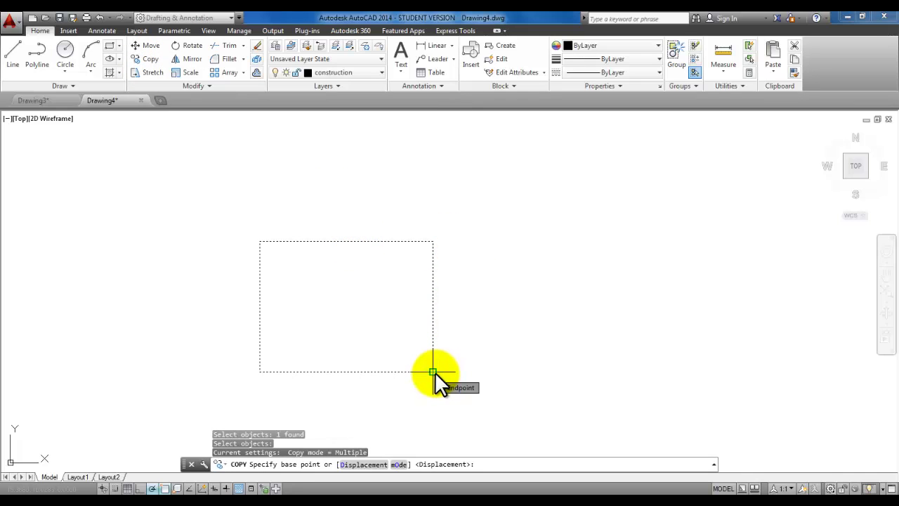
click(433, 372)
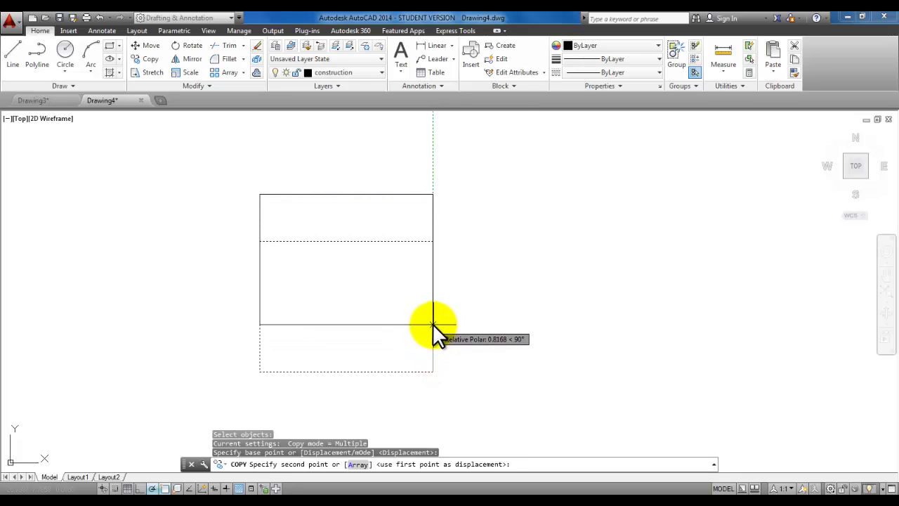
text(.)
text(75)
key(Return)
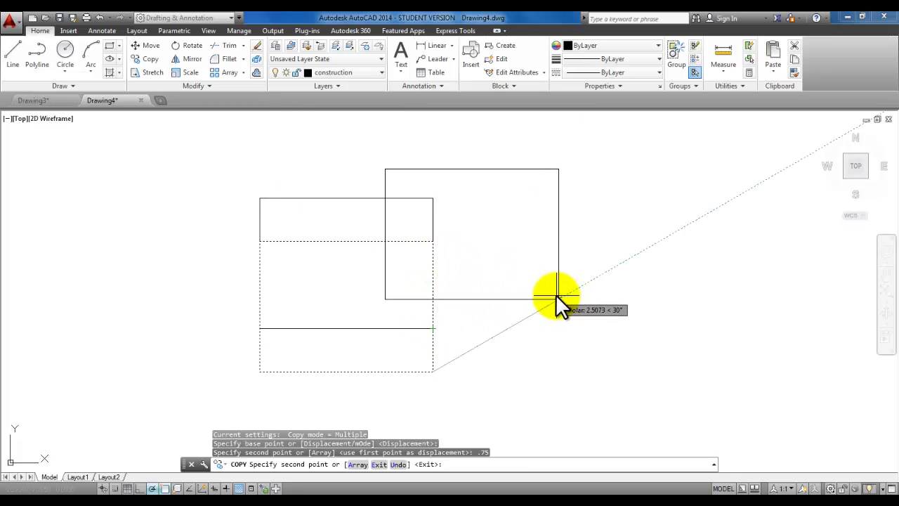
key(Return)
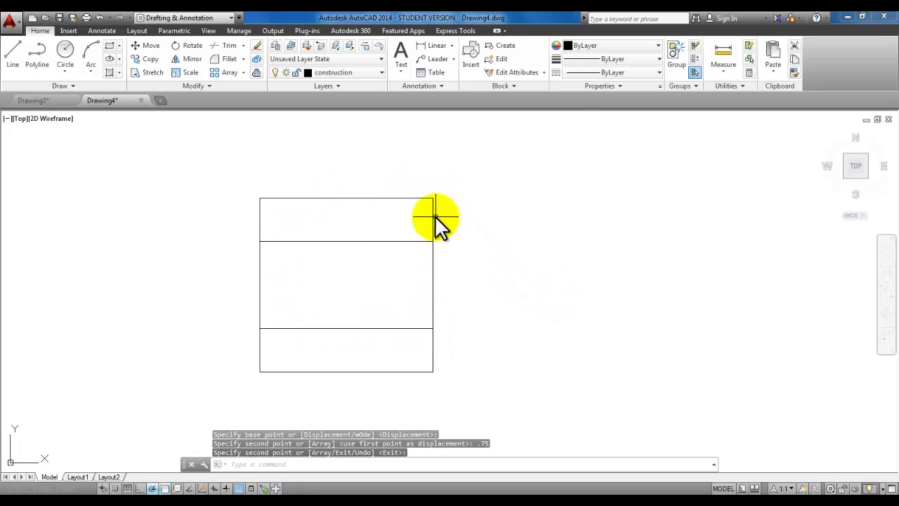
Step: Rotate the upper rectangle copy by 30 degrees about its lower-right corner
click(191, 45)
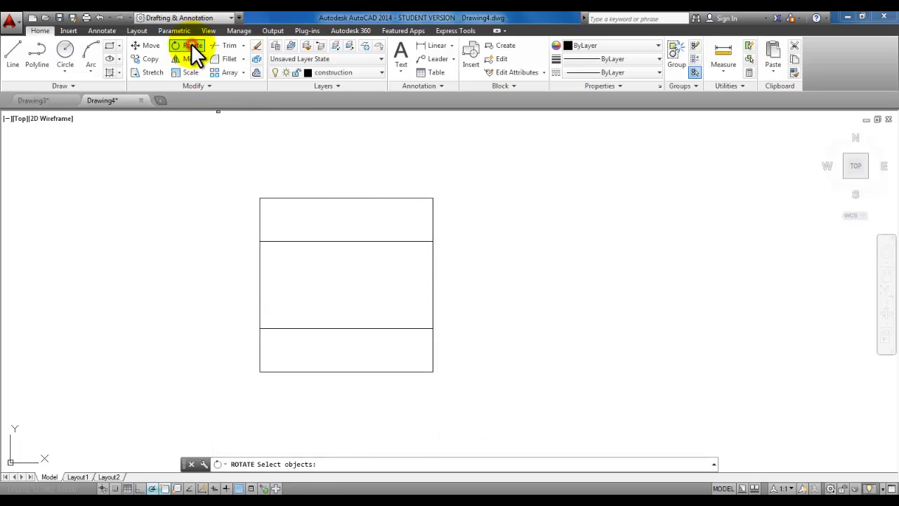
click(389, 198)
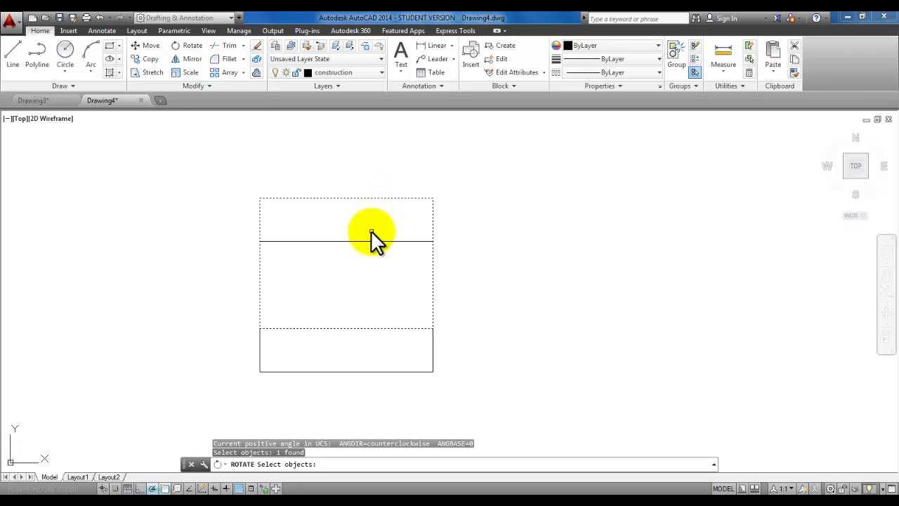
key(Return)
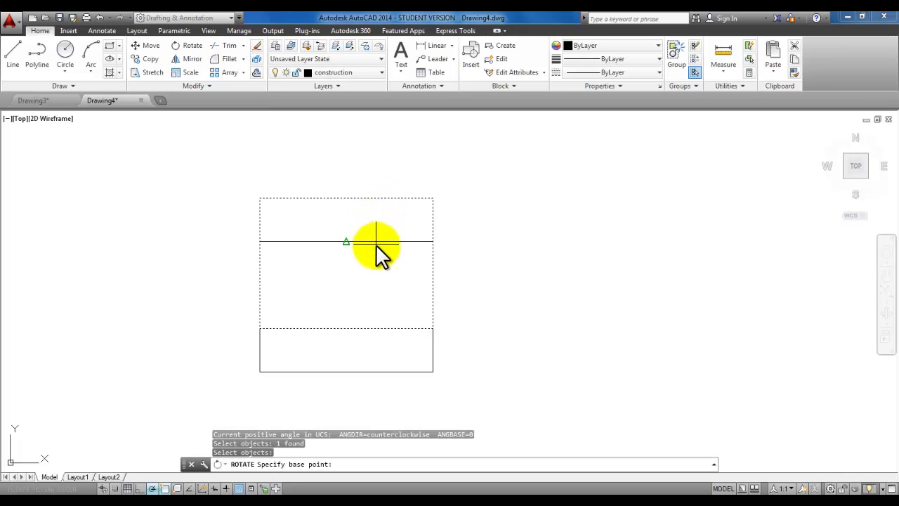
click(434, 328)
text(30)
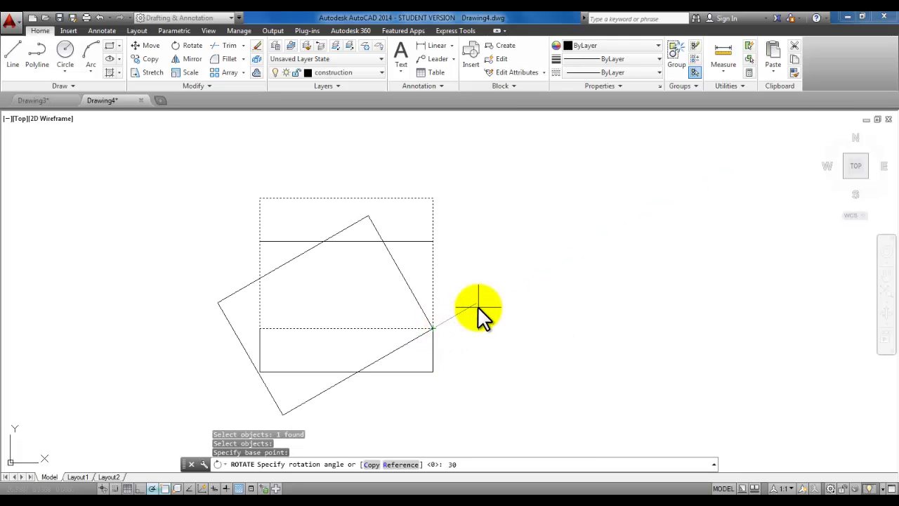
key(Return)
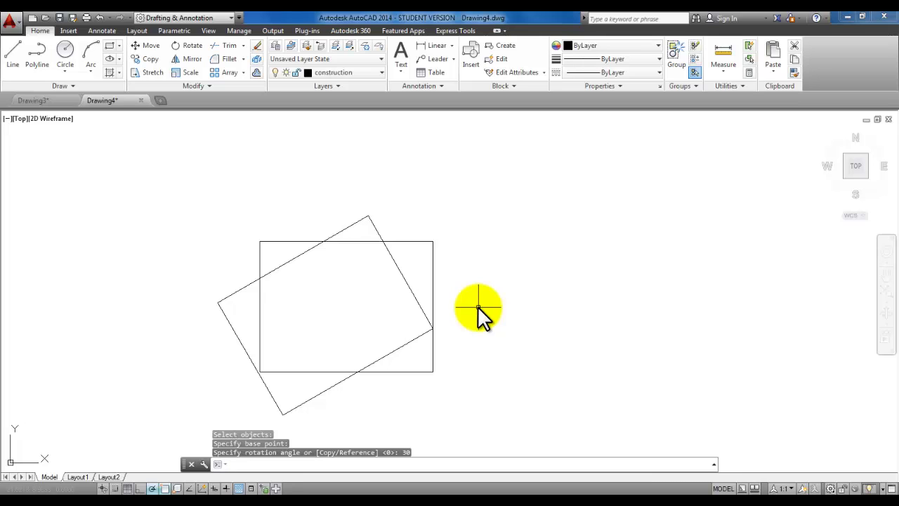
Step: Draw a second view rectangle above the first, aligned with its left edge, with the opposite corner at @3,2
scroll(340, 300, down, 2)
middle_drag(345, 302, 385, 198)
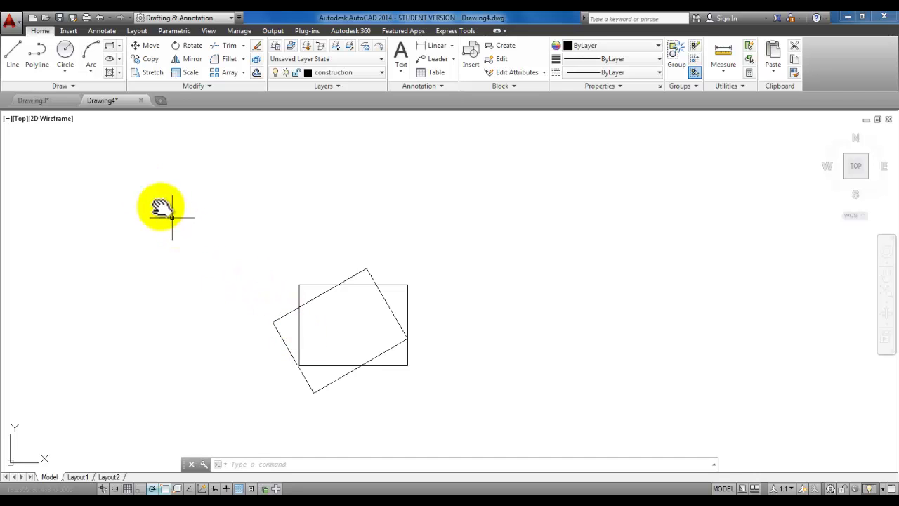
click(111, 46)
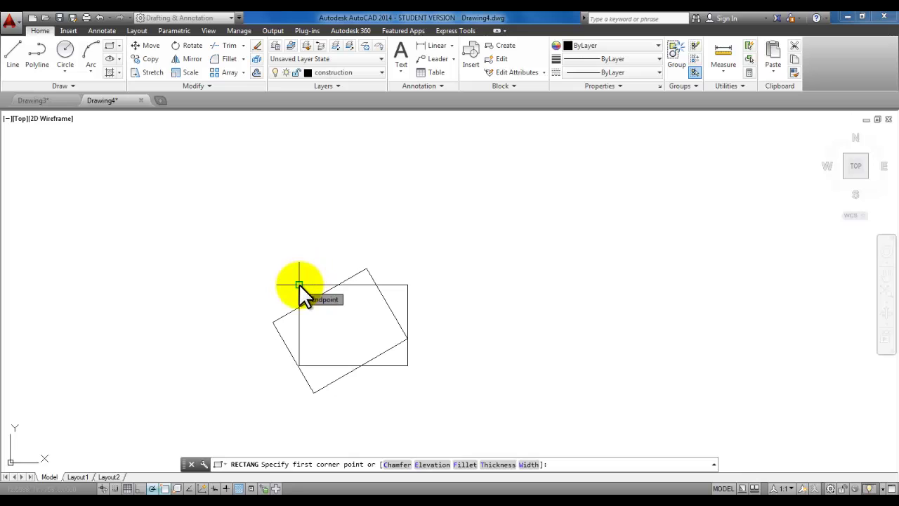
scroll(299, 284, up, 2)
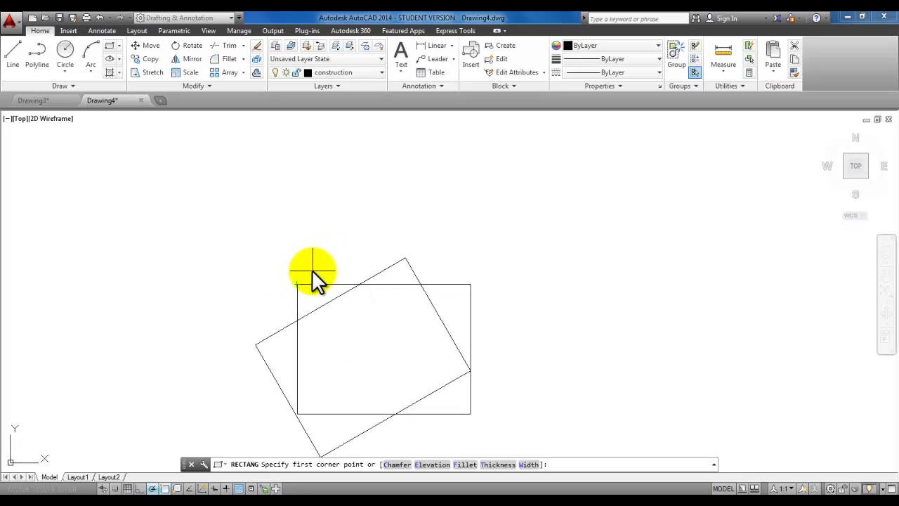
click(299, 194)
scroll(345, 175, down, 2)
middle_drag(345, 176, 311, 262)
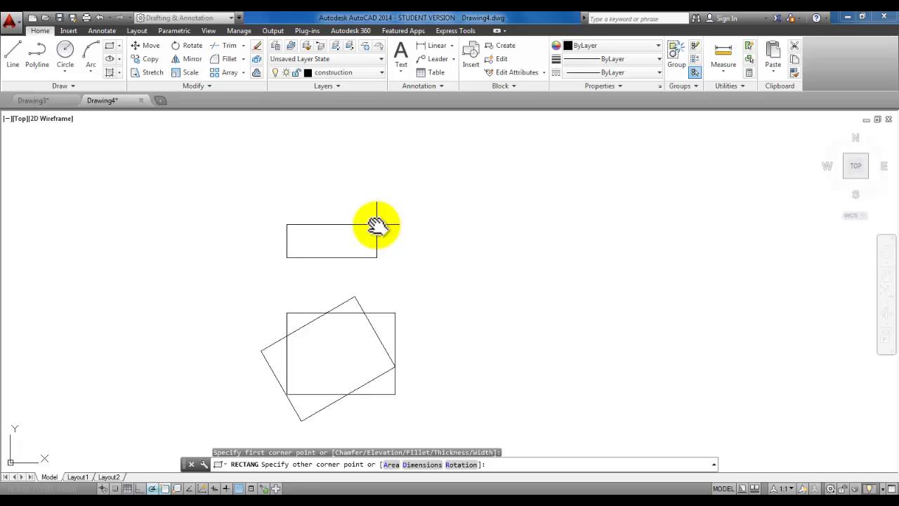
key(F8)
text(@)
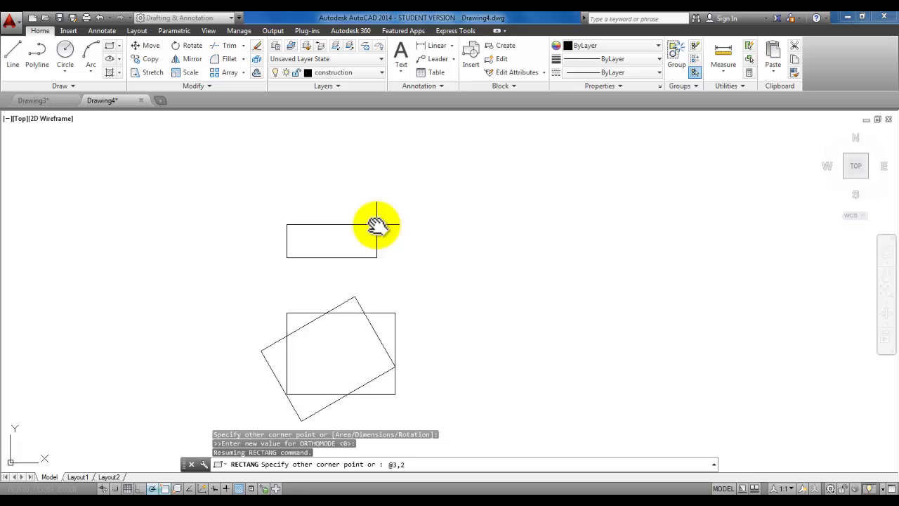
text(3,2)
key(Return)
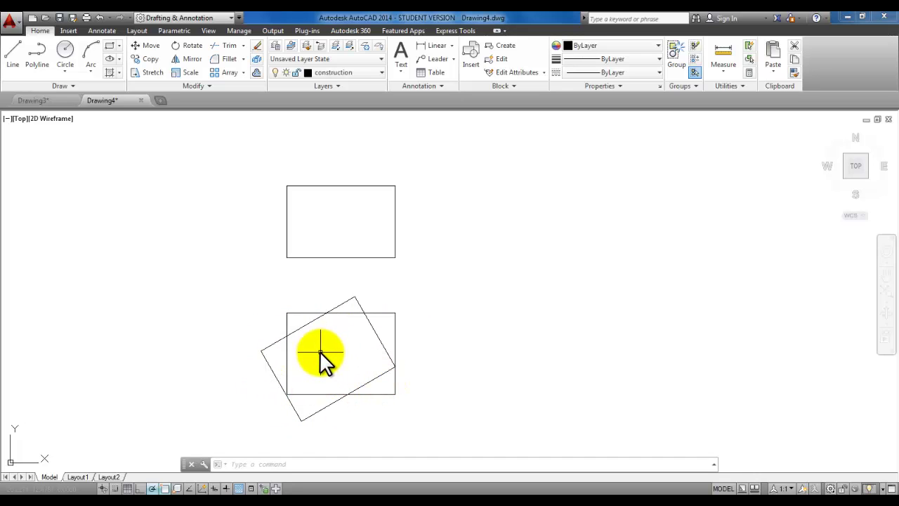
Step: Explode the upper 3 by 2 rectangle into separate lines
scroll(323, 302, up, 2)
scroll(346, 235, down, 2)
middle_drag(346, 235, 341, 312)
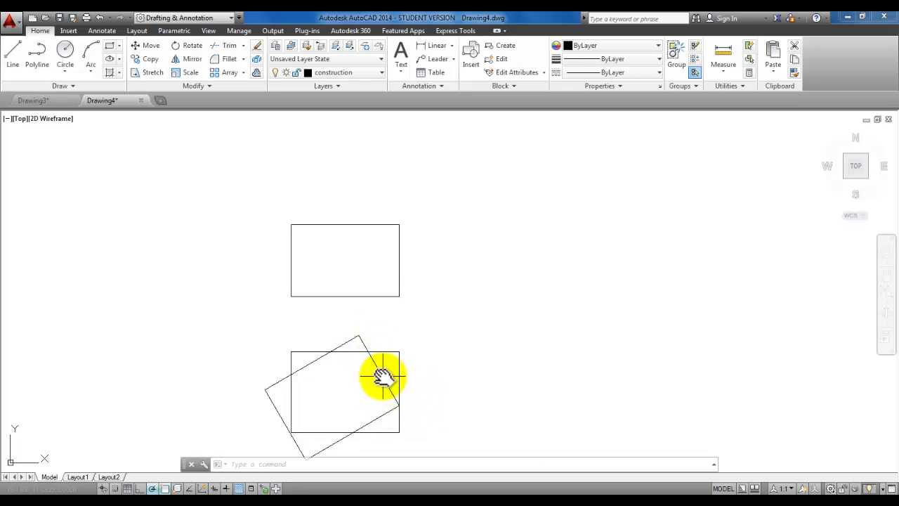
mouse_move(382, 377)
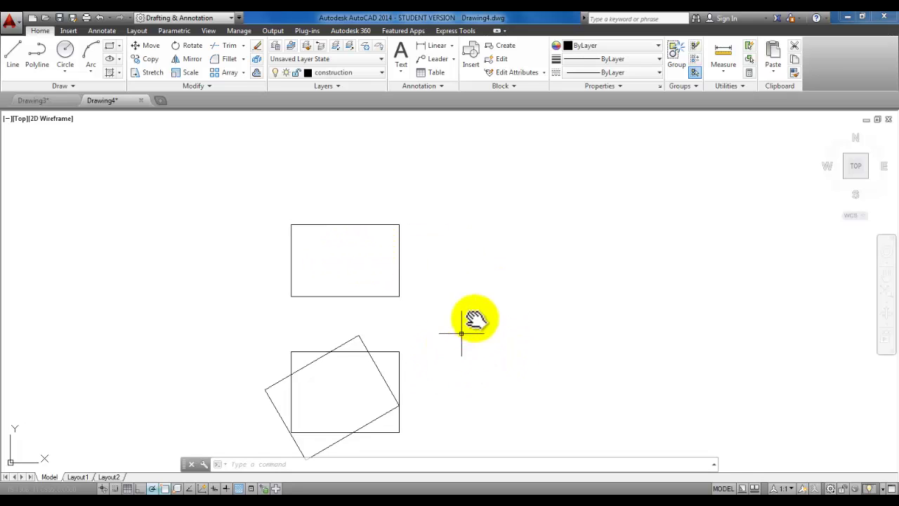
scroll(358, 258, up, 2)
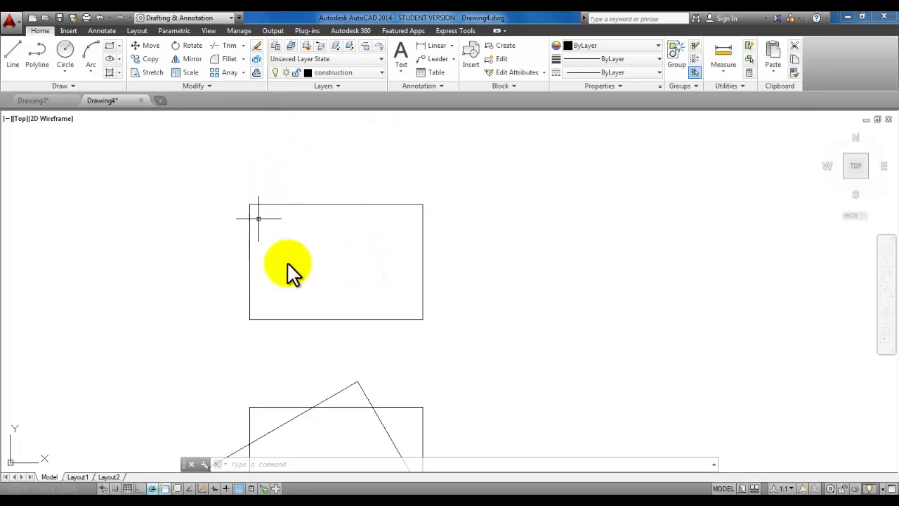
click(283, 204)
click(257, 59)
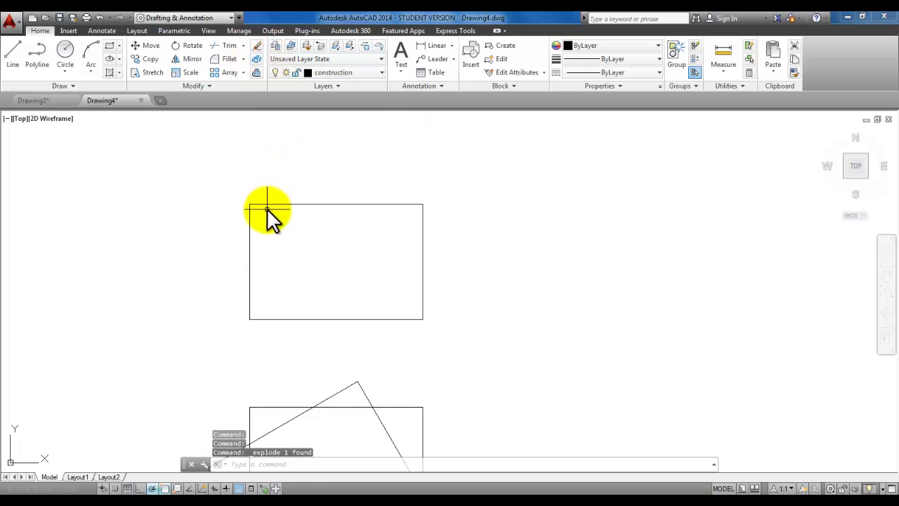
Step: Offset the top and bottom edges of the exploded rectangle inward by .2
click(256, 72)
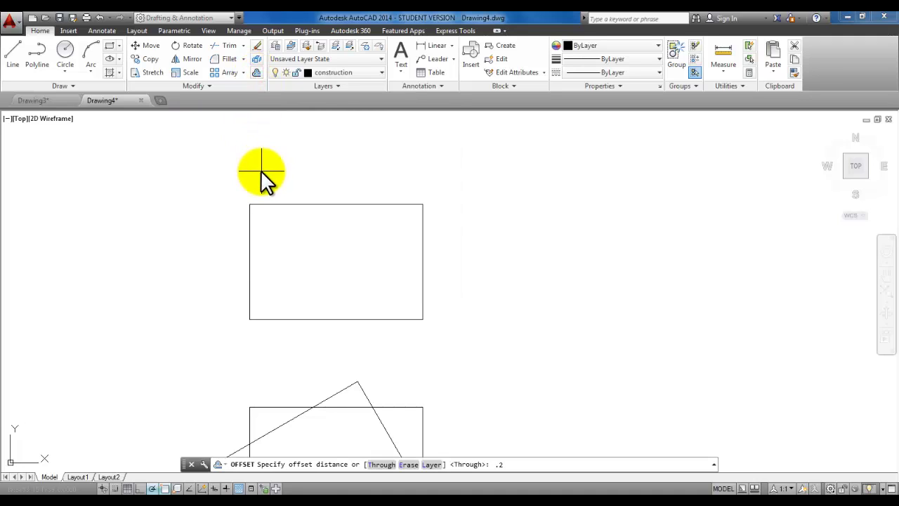
key(Return)
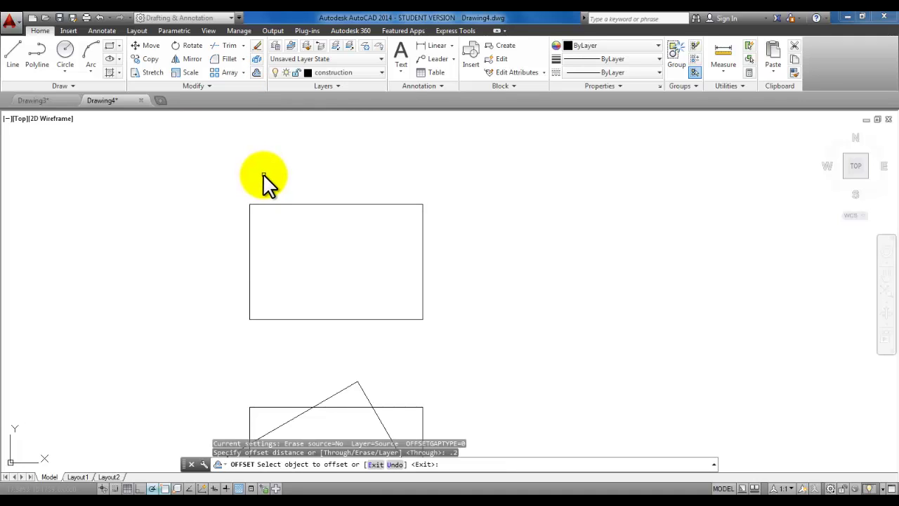
click(293, 204)
click(293, 262)
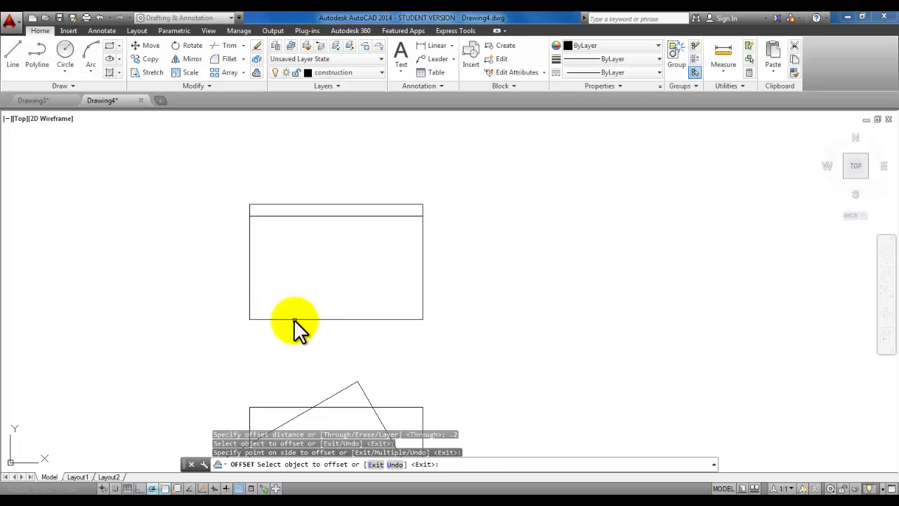
click(294, 319)
click(293, 277)
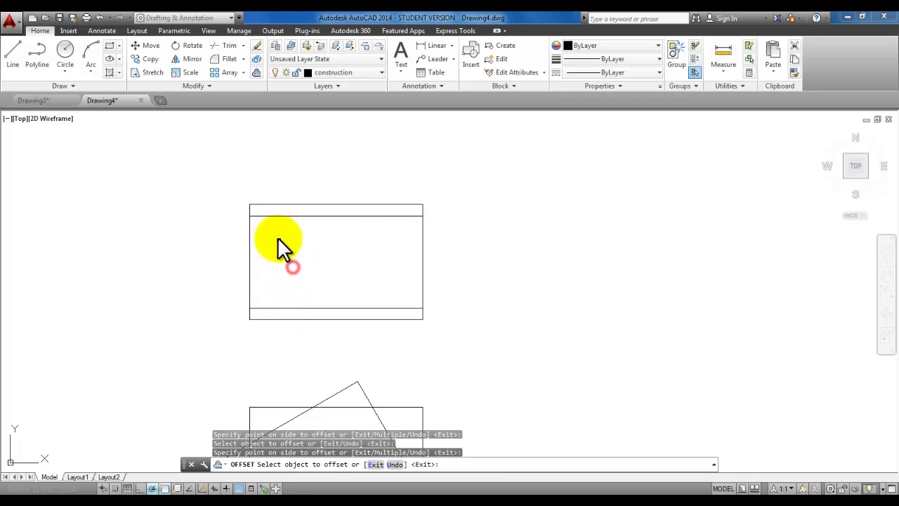
right_click(239, 134)
click(258, 145)
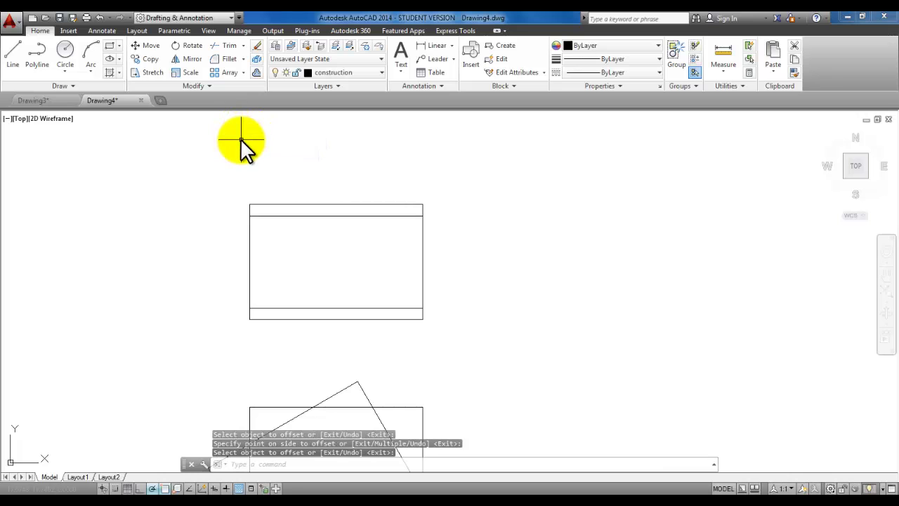
Step: Offset the top and bottom edges of the upper view inward by .75
right_click(240, 138)
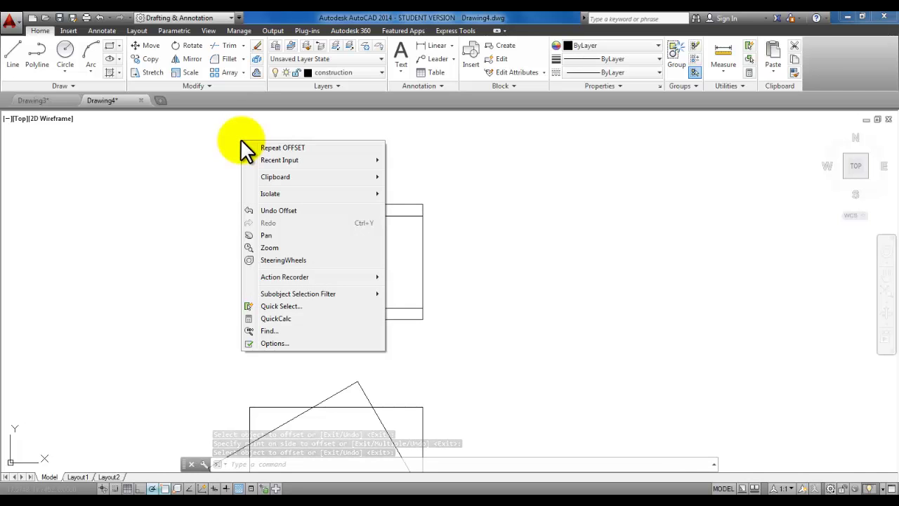
click(261, 147)
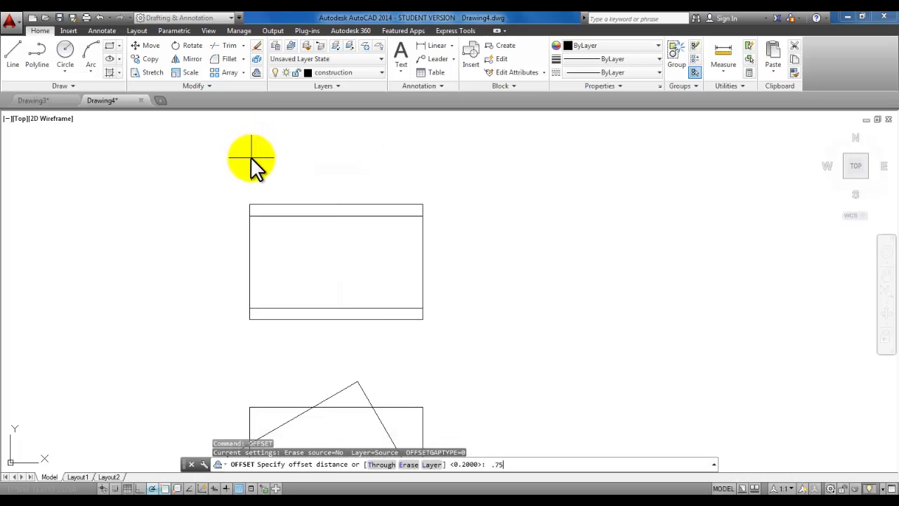
key(Return)
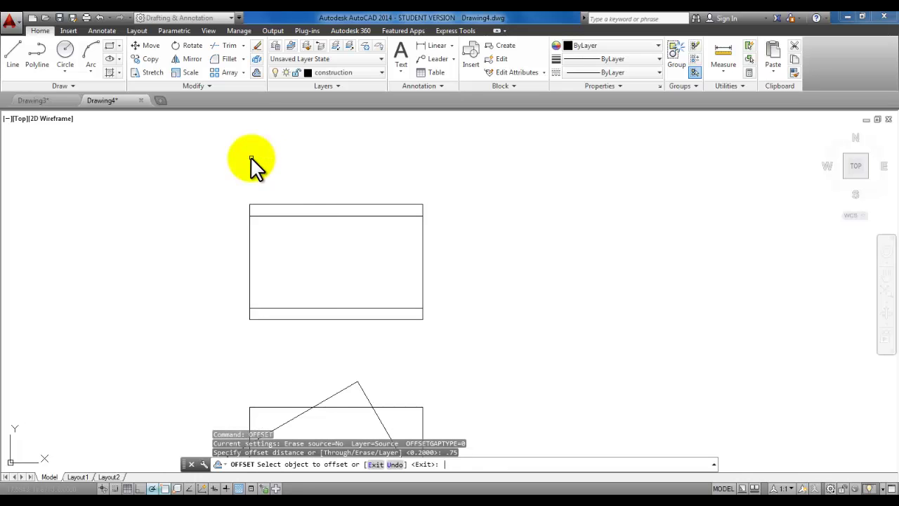
click(307, 203)
click(307, 251)
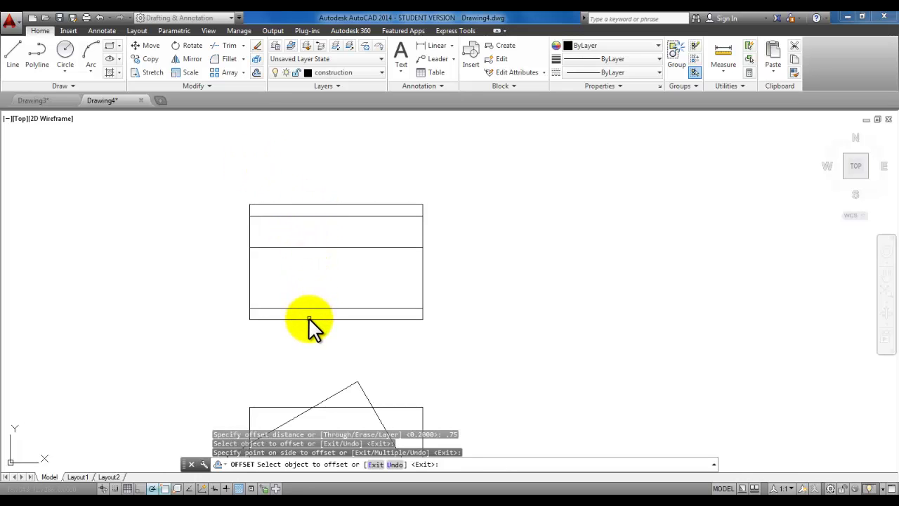
click(308, 320)
click(309, 295)
key(Return)
scroll(423, 327, down, 2)
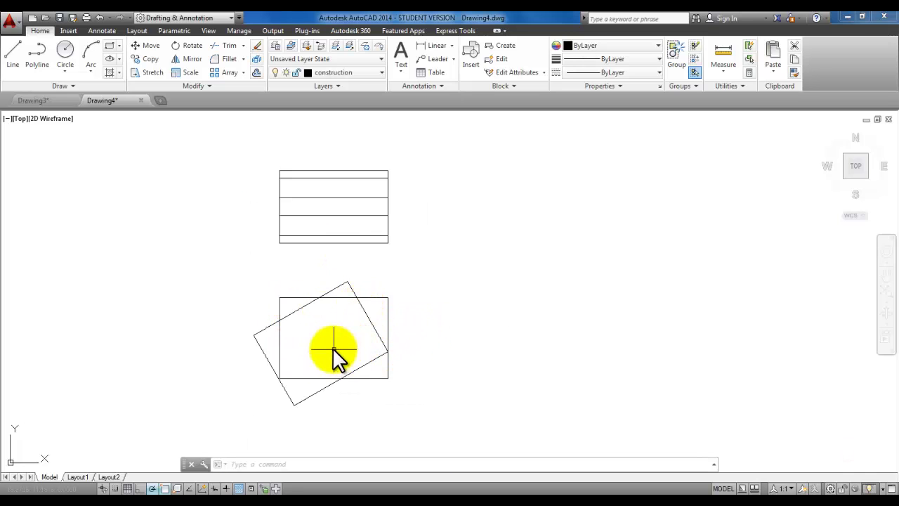
Step: Make the objects layer current and turn on lineweight display
click(378, 72)
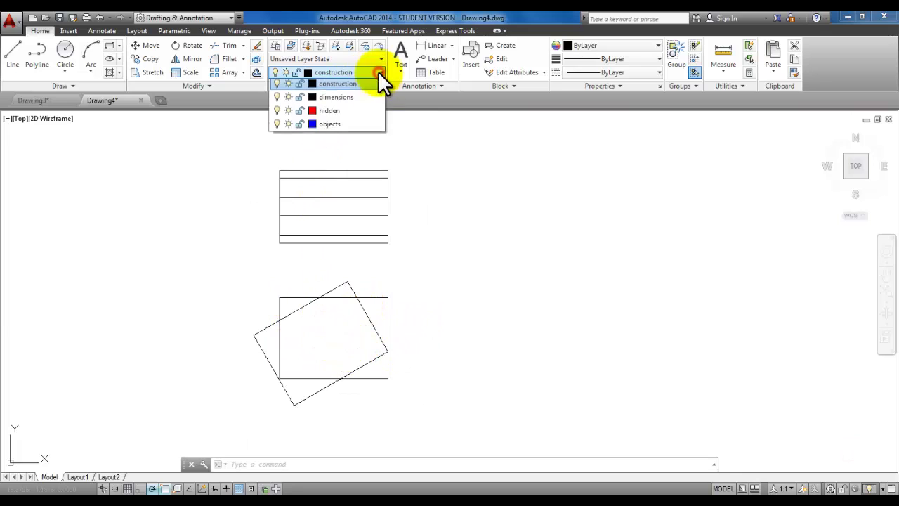
click(331, 138)
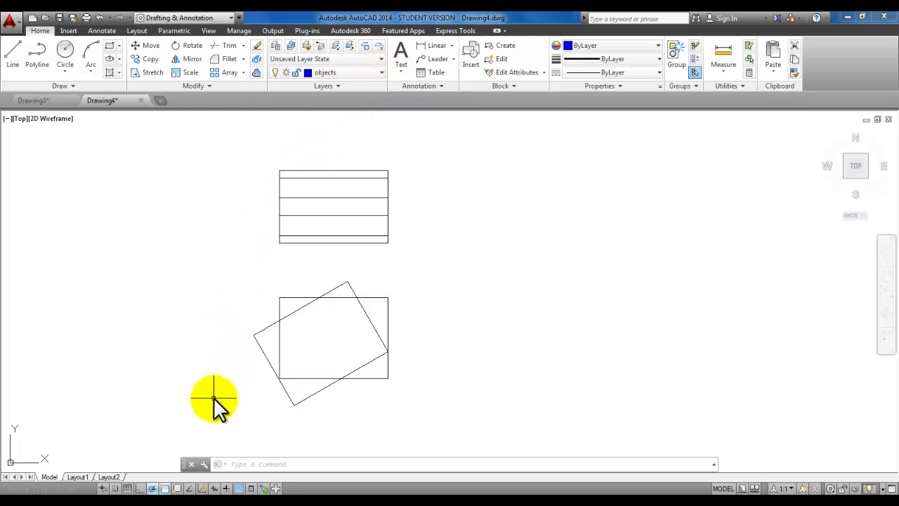
click(225, 490)
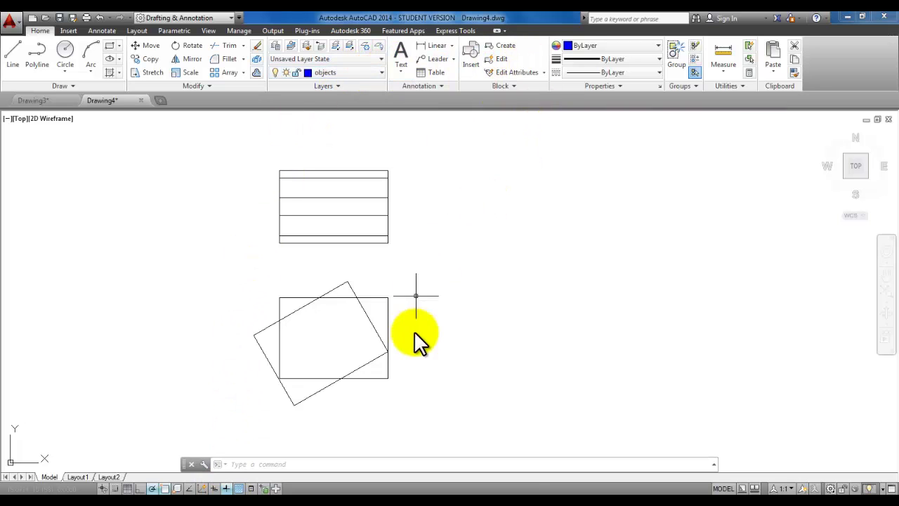
Step: Draw object lines along the lower view's bottom edge, up the right edge to the rotated rectangle's corner, then along its side to the top edge
click(13, 56)
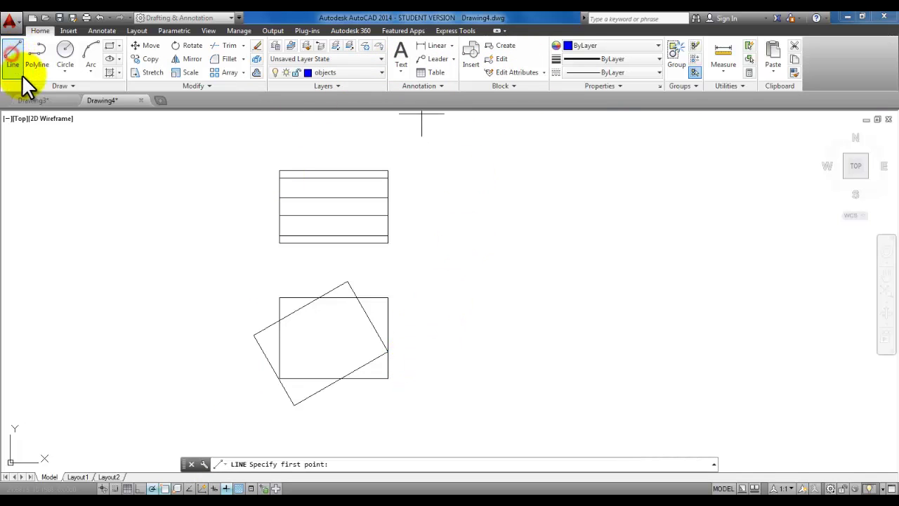
click(279, 377)
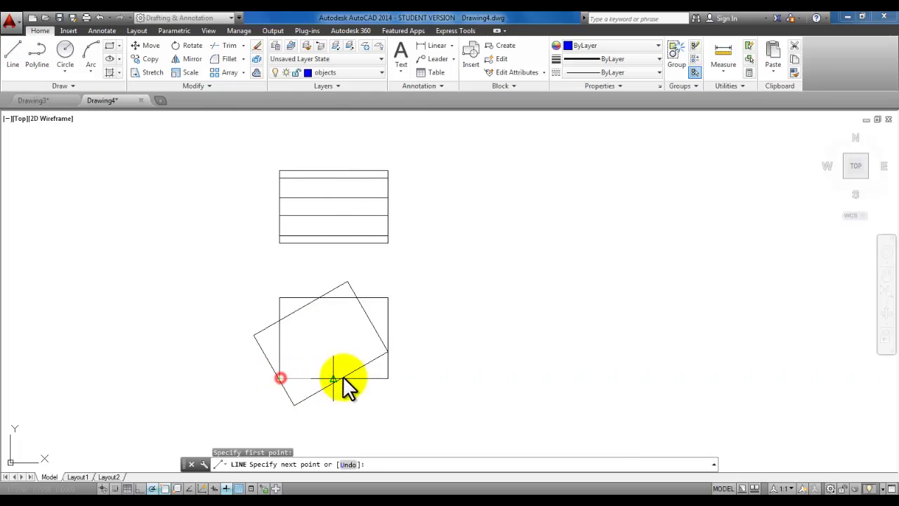
click(388, 378)
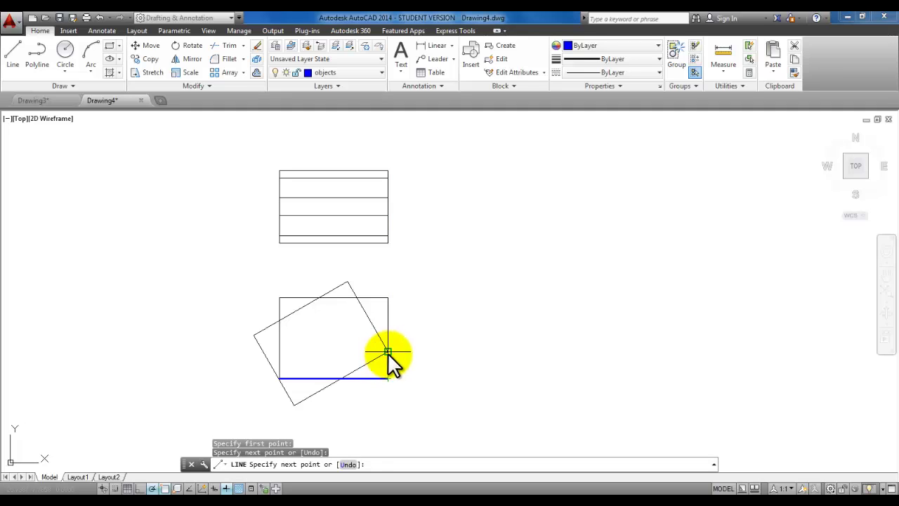
click(387, 350)
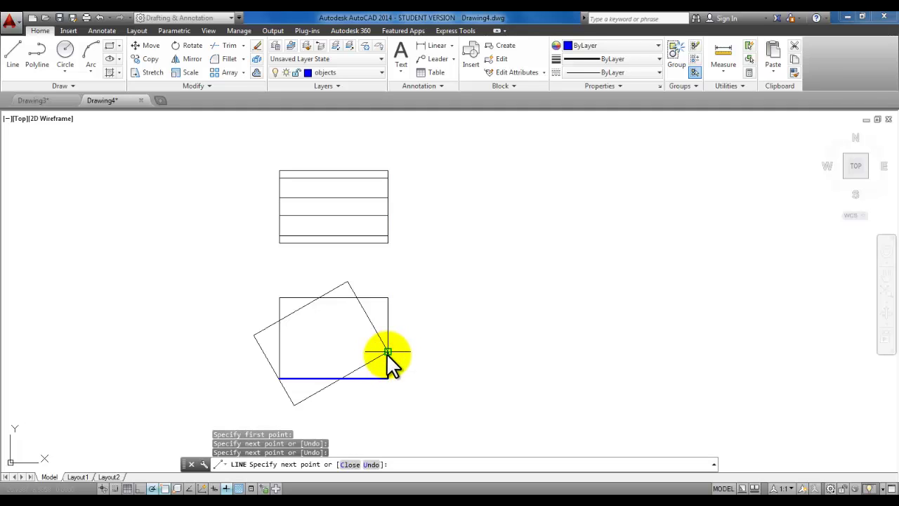
click(353, 296)
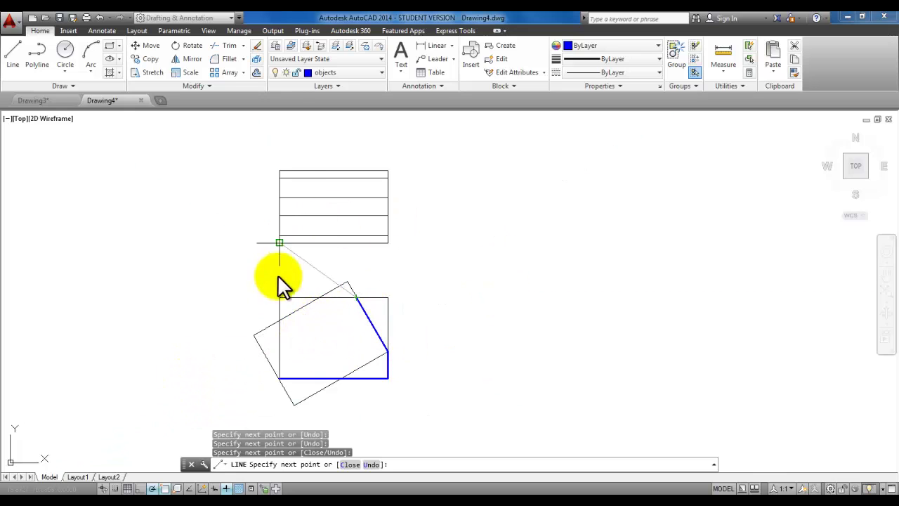
Step: Continue the outline at 210° to the lower view's left edge, close it down to the starting corner, and end the line
right_click(151, 491)
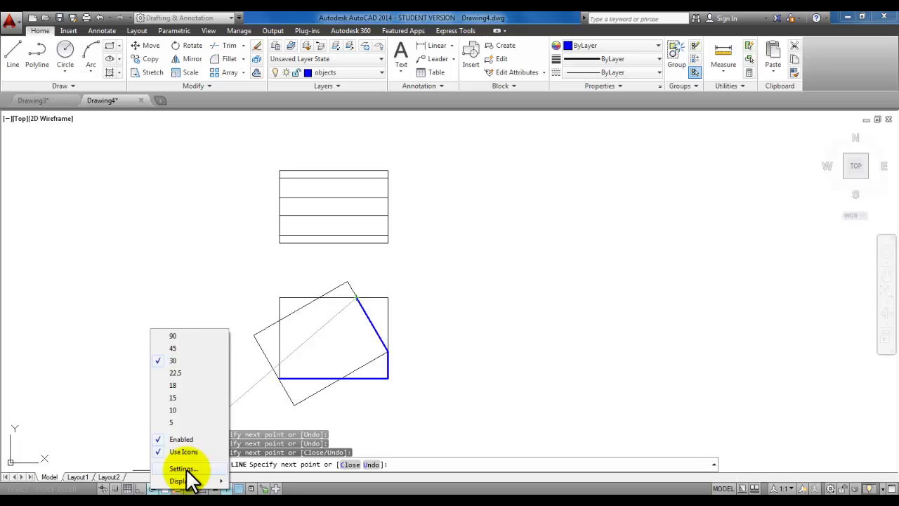
click(292, 349)
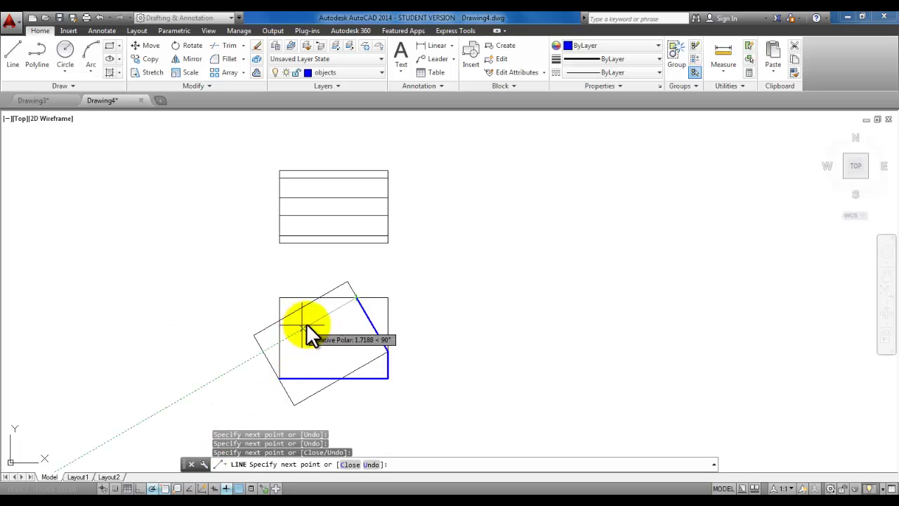
click(356, 297)
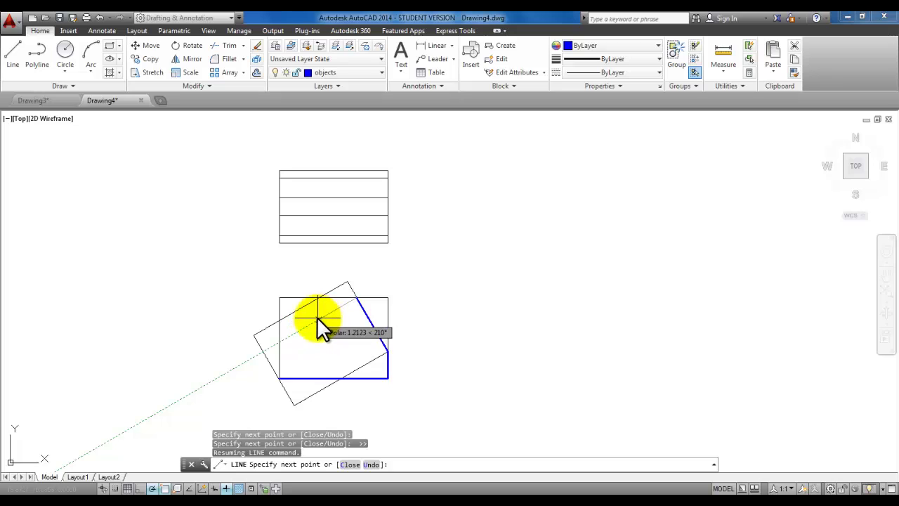
click(279, 342)
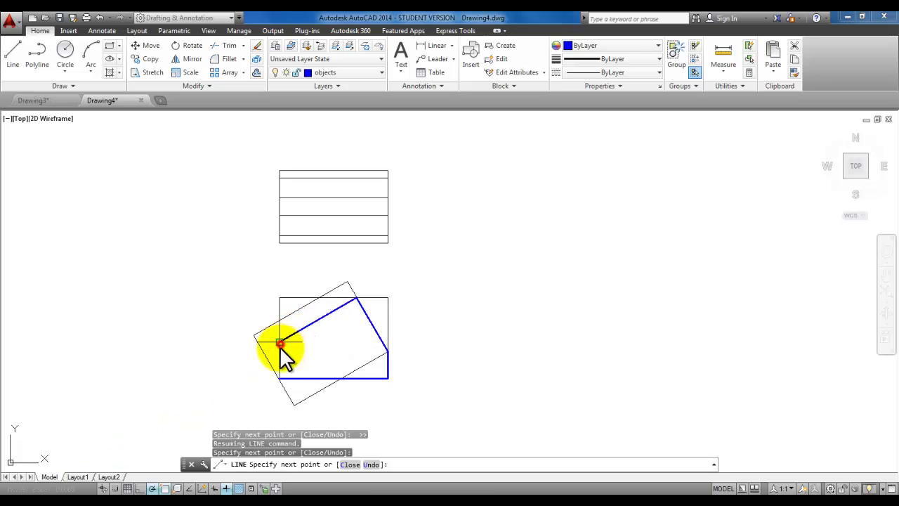
click(280, 378)
right_click(393, 257)
click(411, 268)
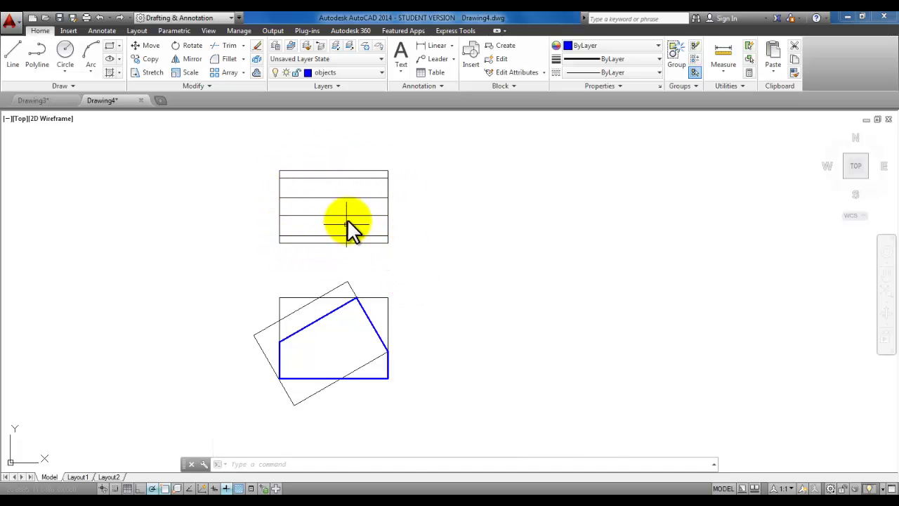
Step: Copy the upper view by its lower-left corner to a point about 2.57 along the 30° extension from the blue outline's top corner
scroll(348, 223, up, 2)
middle_drag(351, 221, 295, 204)
scroll(296, 203, down, 2)
scroll(296, 203, up, 2)
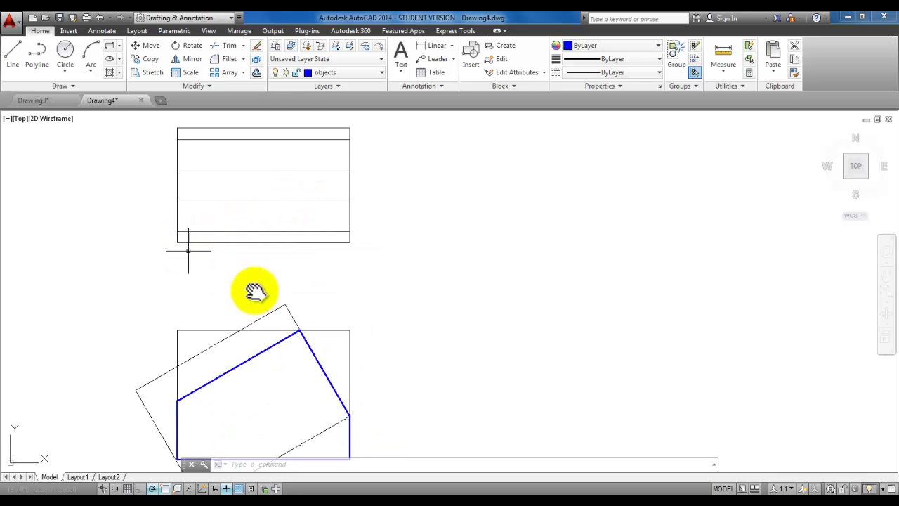
scroll(351, 305, down, 2)
middle_drag(344, 303, 298, 312)
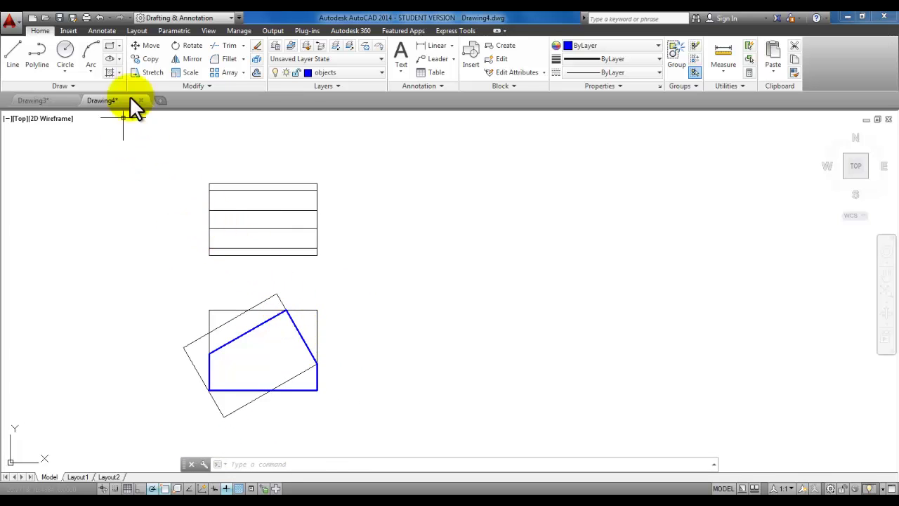
click(150, 59)
click(195, 170)
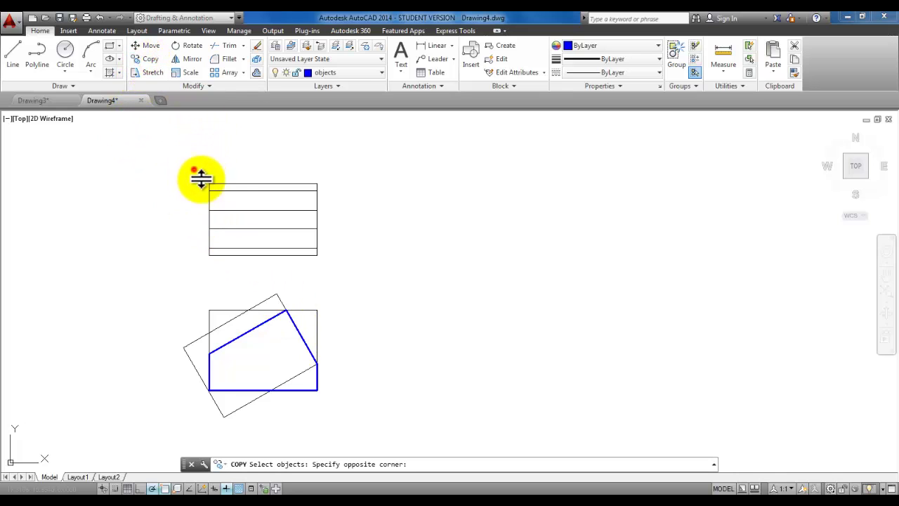
click(344, 275)
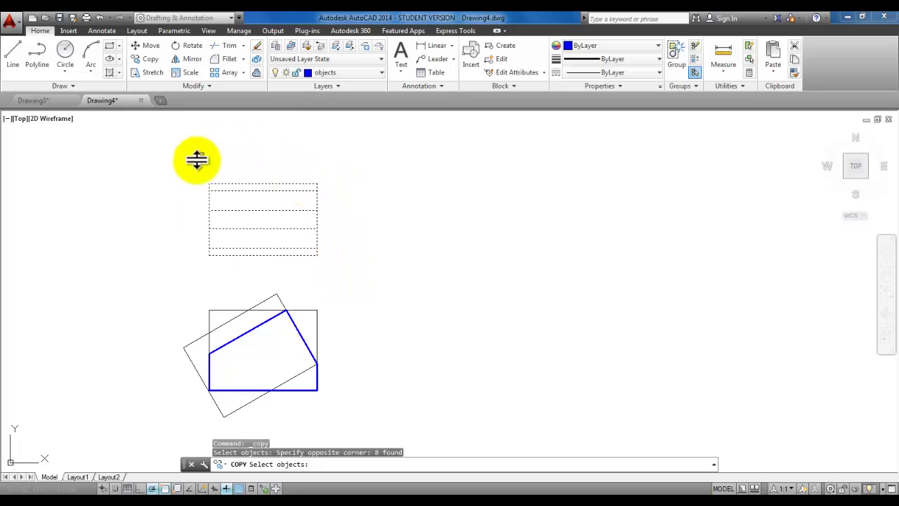
key(Return)
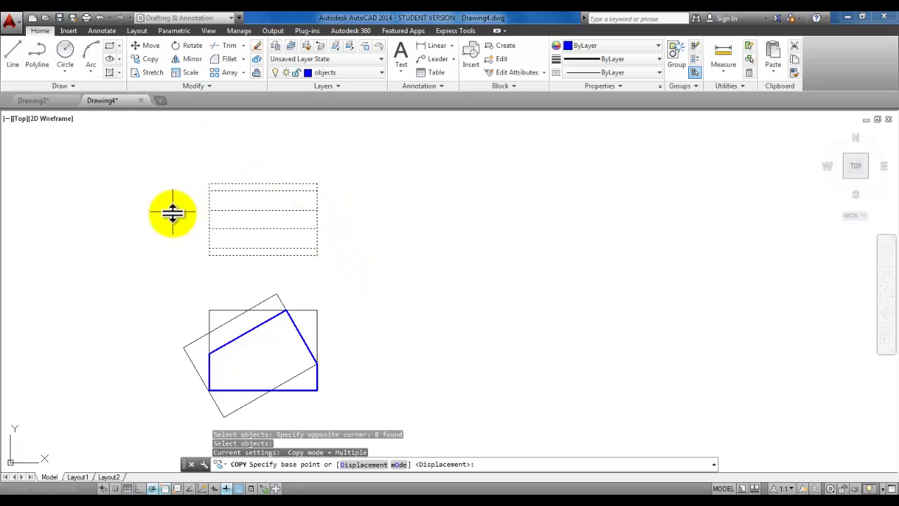
click(209, 255)
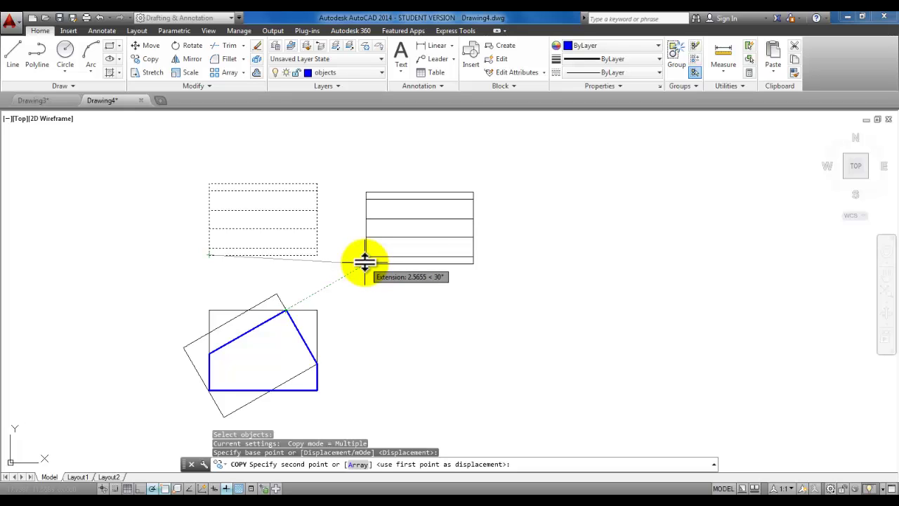
click(366, 263)
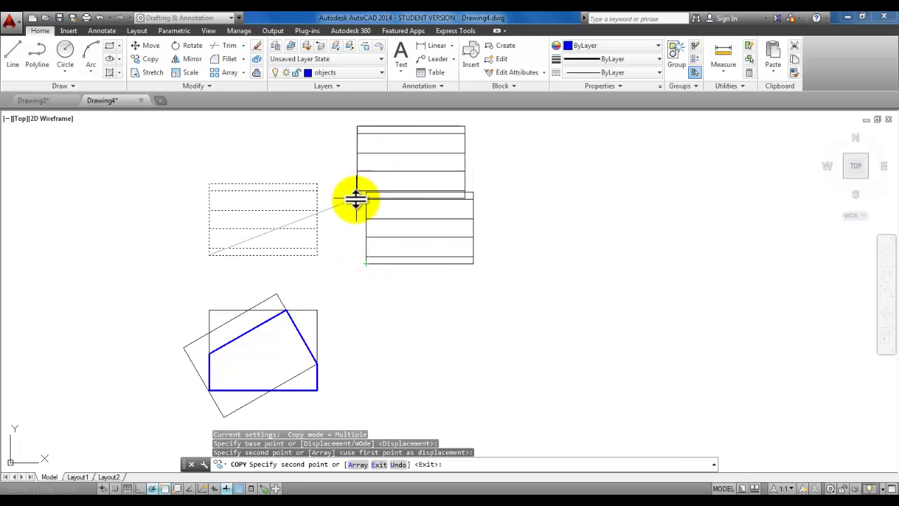
right_click(340, 210)
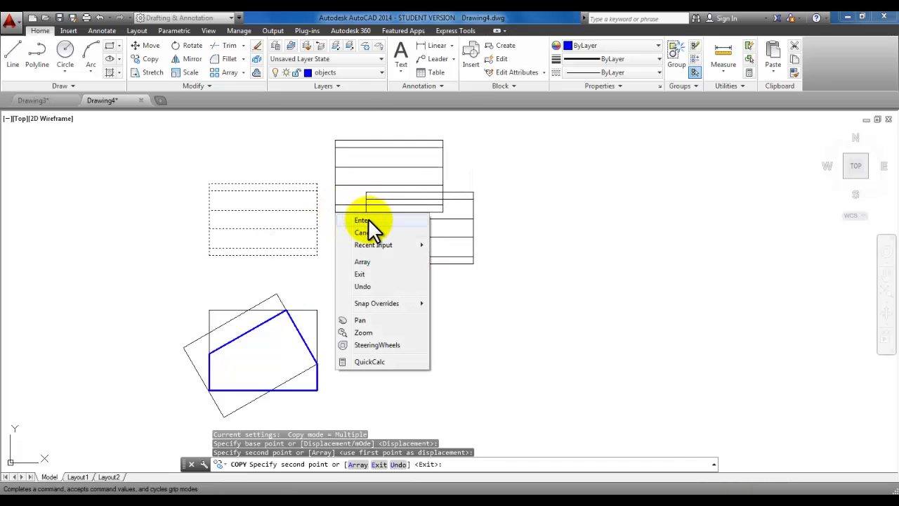
click(368, 219)
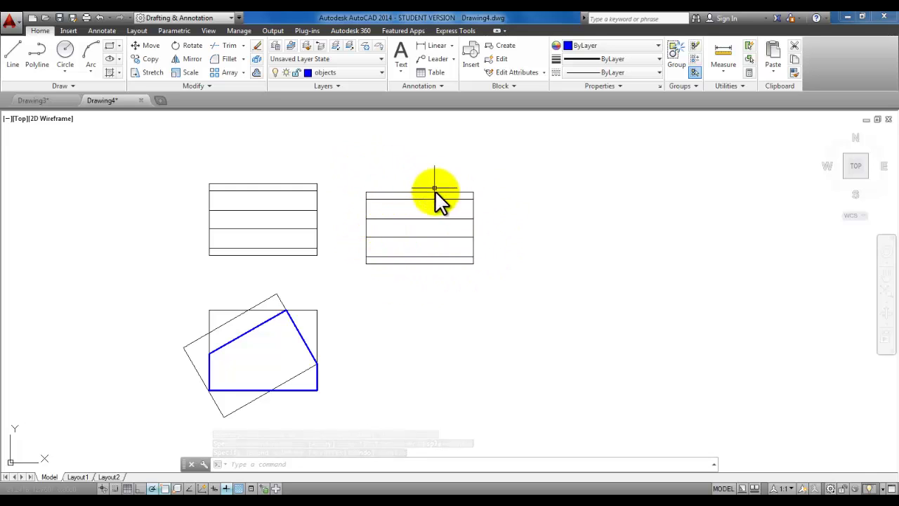
Step: Rotate the copied view by -60 degrees about its lower-left corner
click(188, 46)
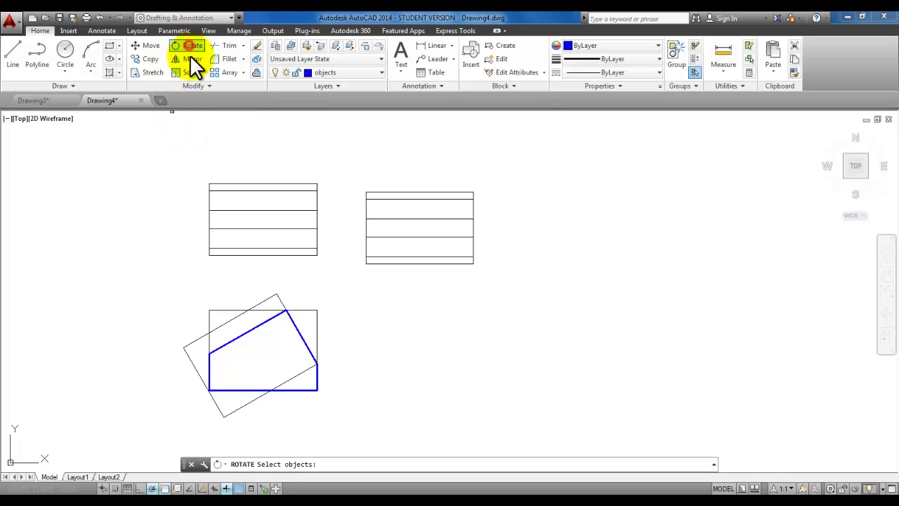
click(356, 183)
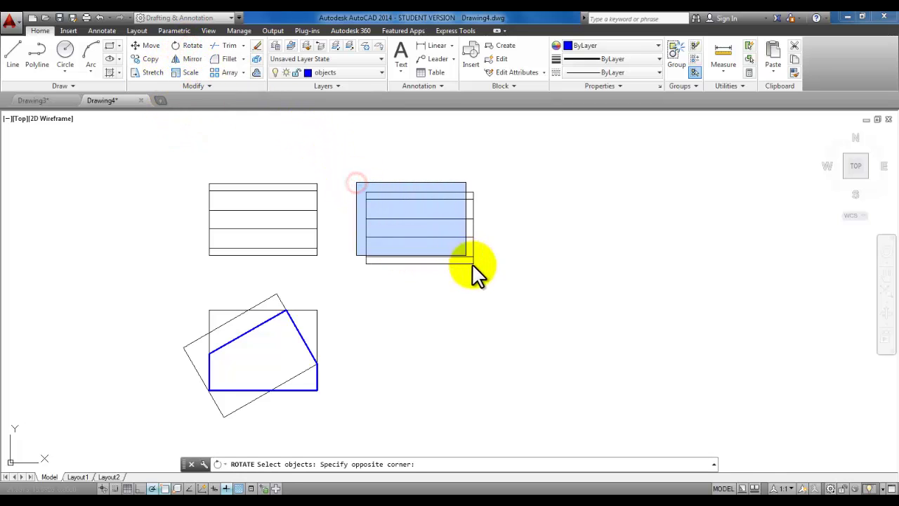
click(490, 282)
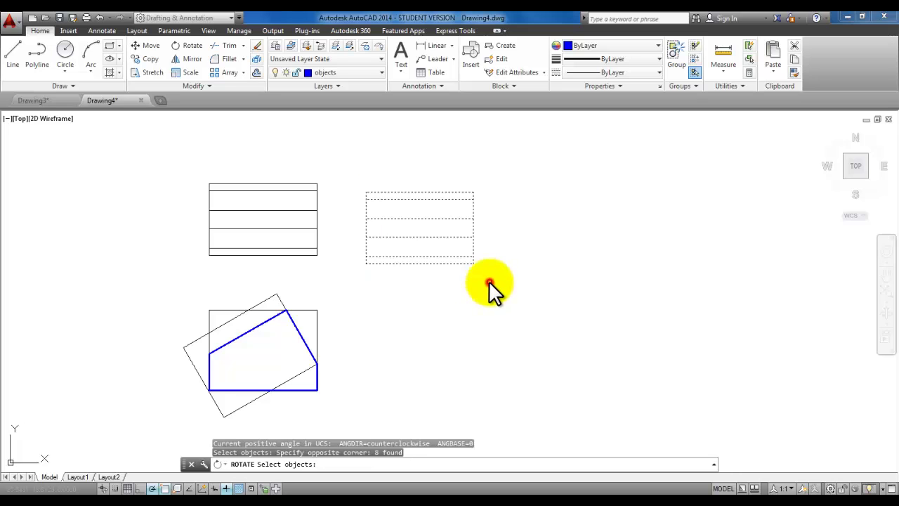
key(Return)
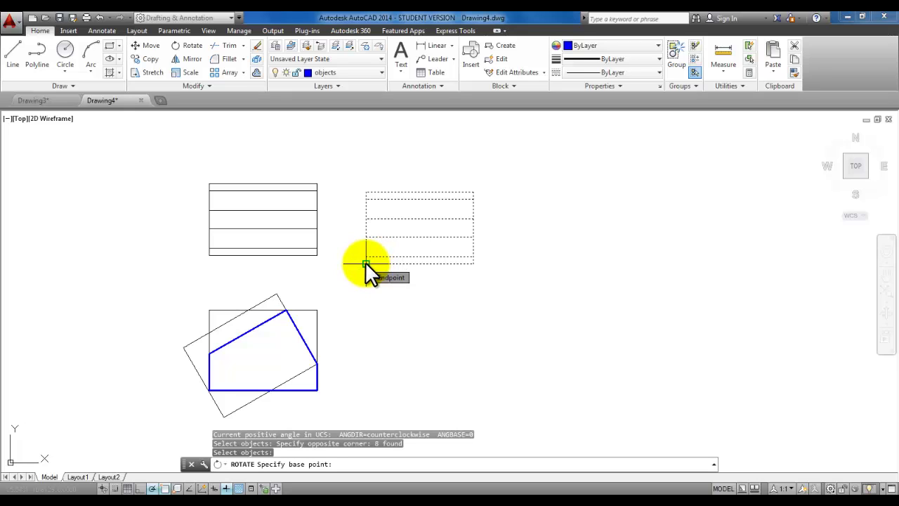
click(366, 264)
text(-65)
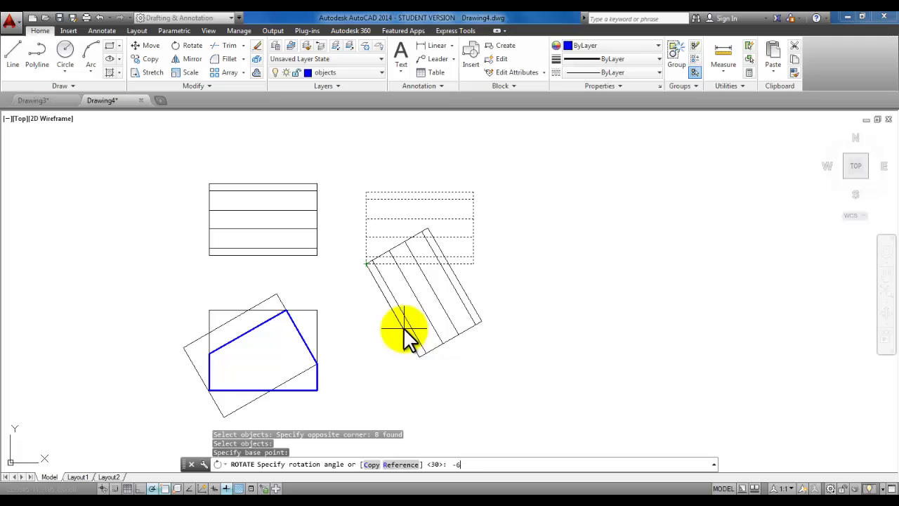
key(Return)
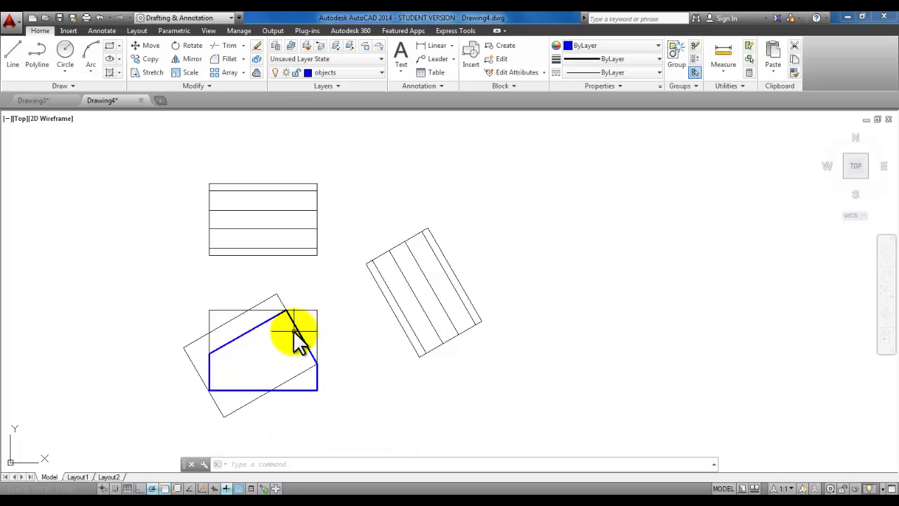
Step: Draw an object line from the blue outline's top corner to the upper end of the rotated view's far inner offset line
scroll(295, 332, up, 2)
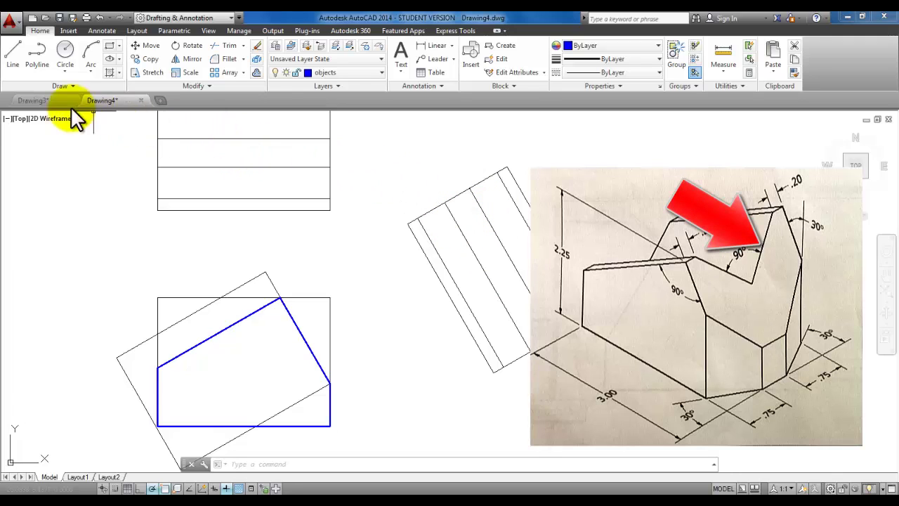
click(10, 62)
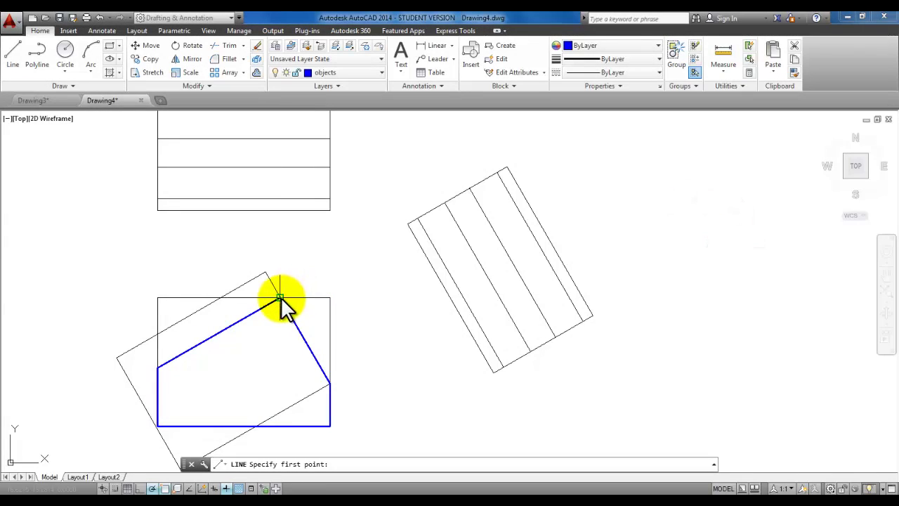
click(279, 297)
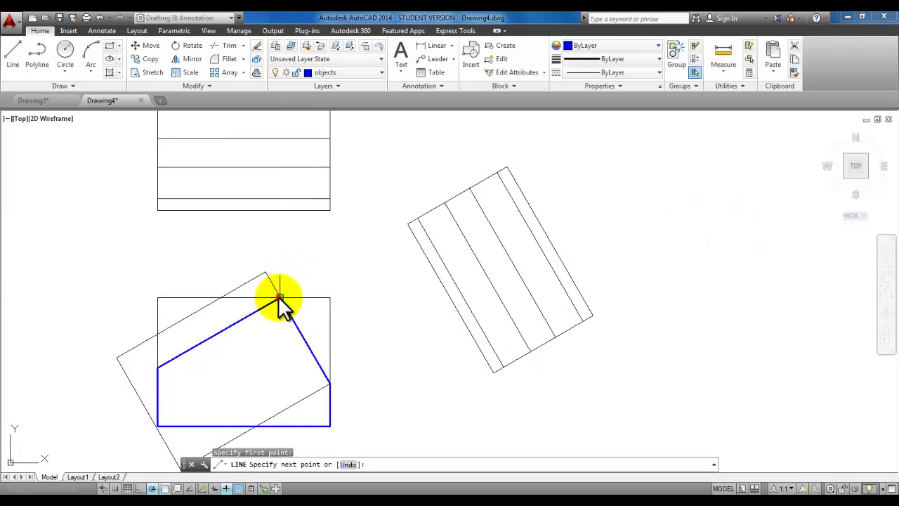
click(497, 173)
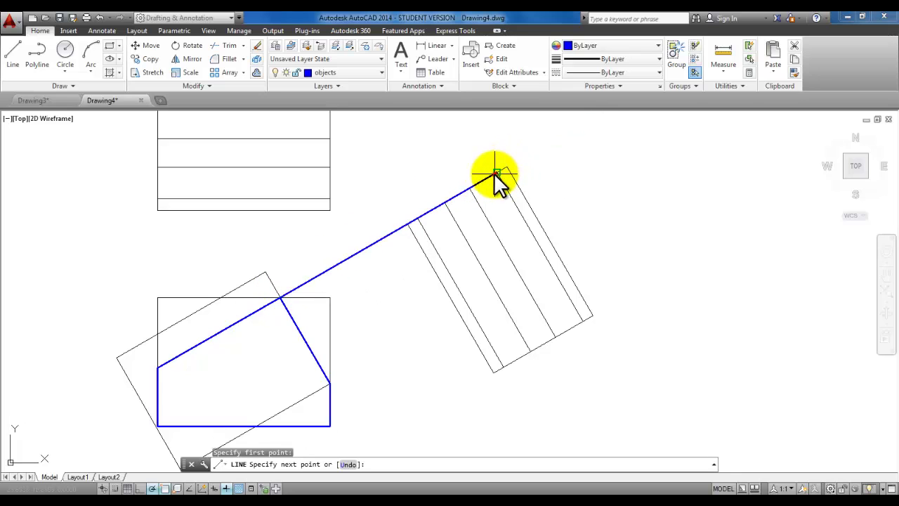
click(419, 308)
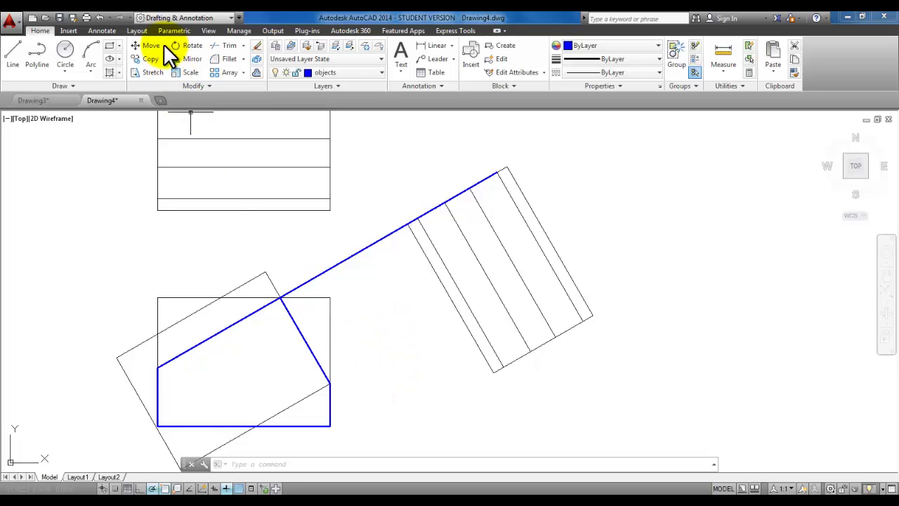
Step: Rotate the new blue line by 45 degrees about its upper end on the rotated view
click(188, 45)
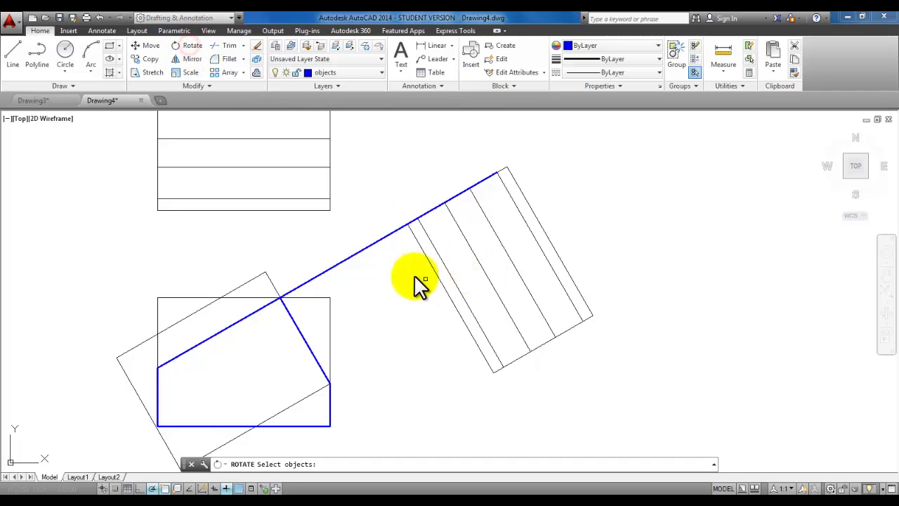
click(362, 250)
key(Return)
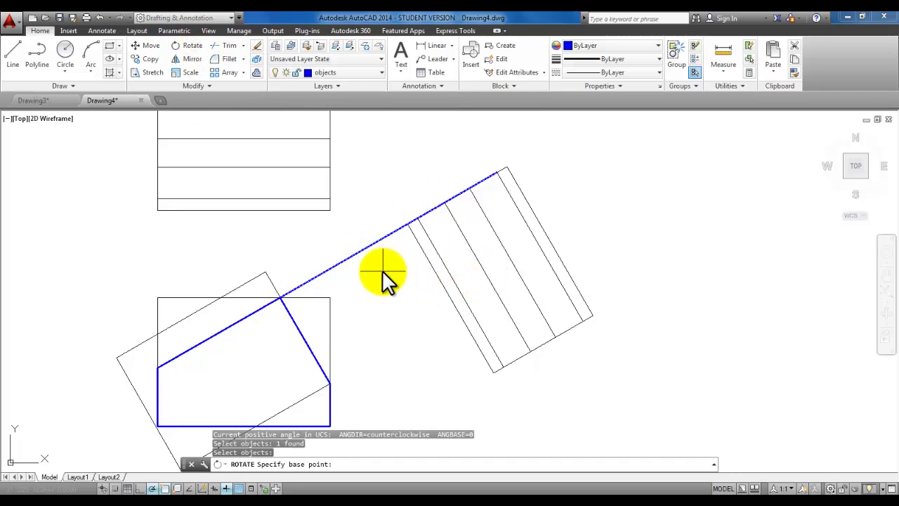
click(496, 172)
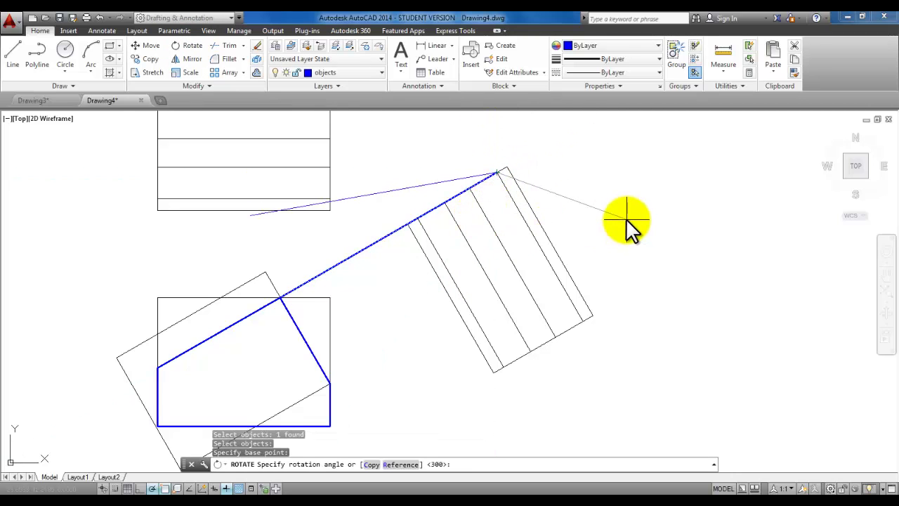
text(45)
key(Return)
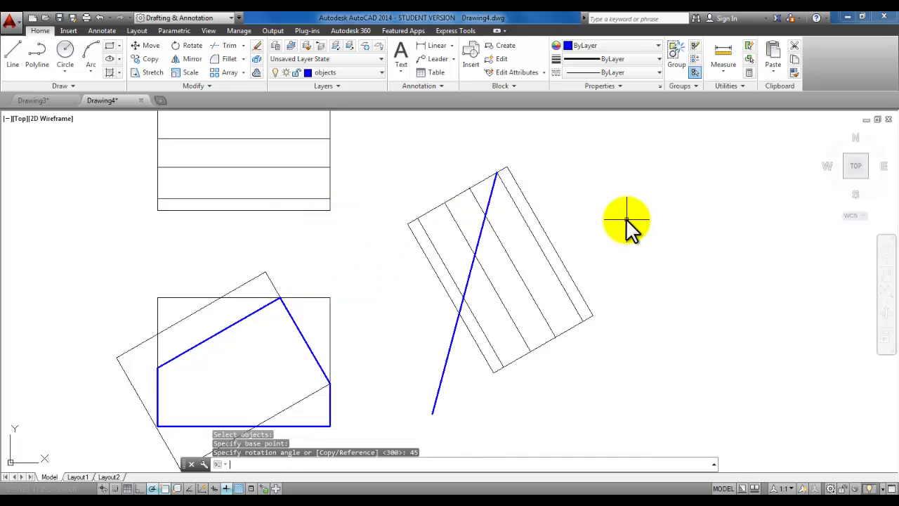
Step: Enable the Midpoint object snap and try to mirror the angled blue line from the midpoint of the rotated view's upper short edge
middle_drag(572, 257, 551, 239)
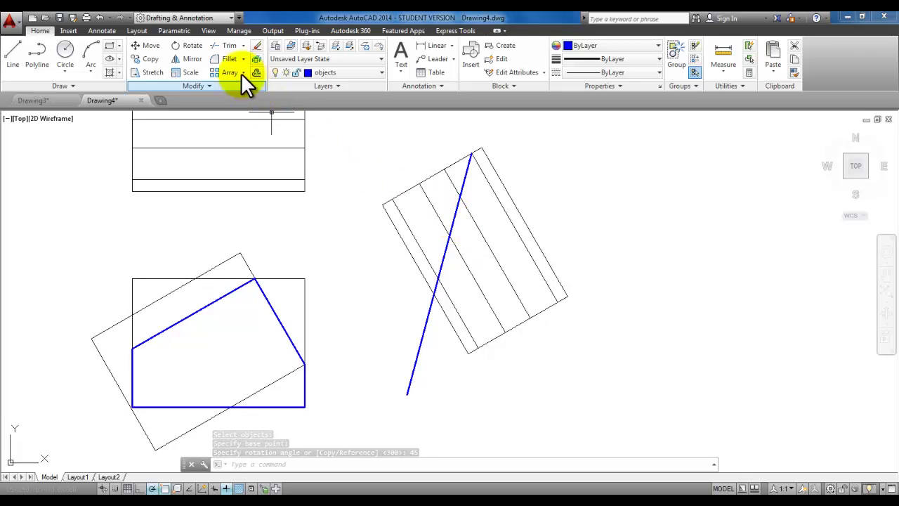
click(188, 57)
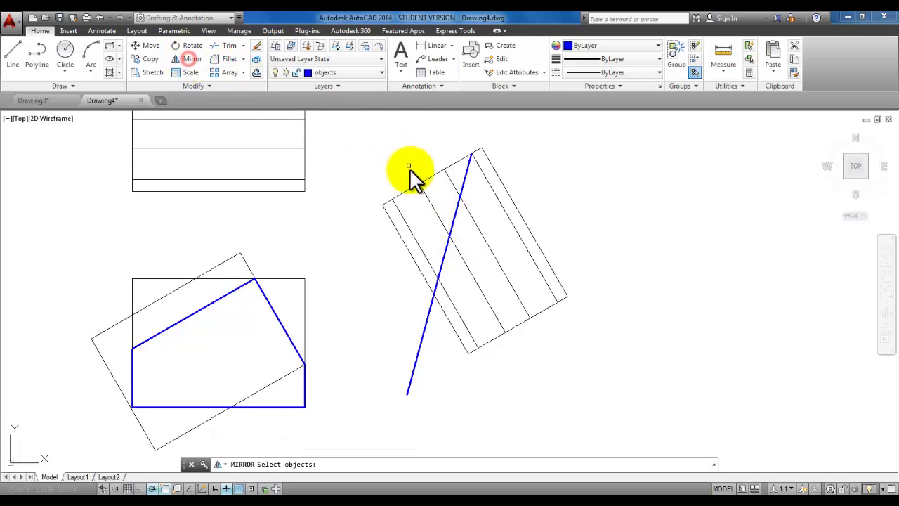
click(455, 227)
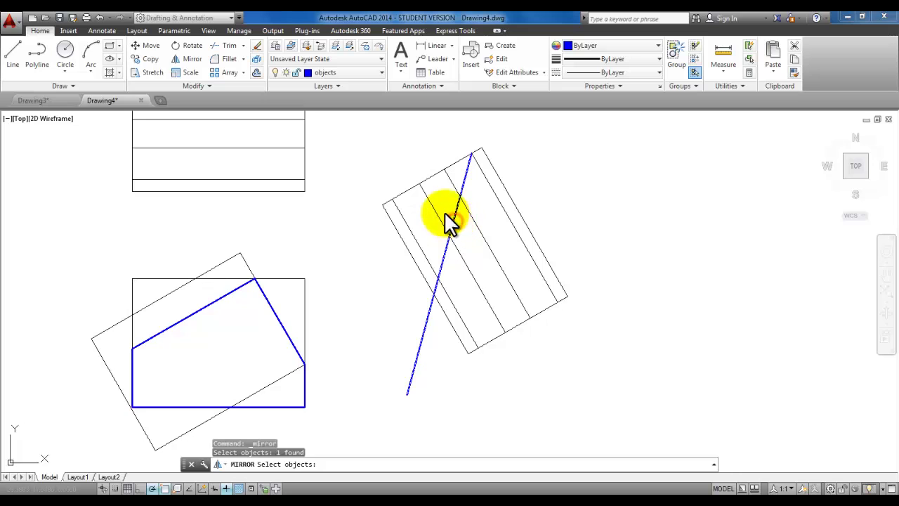
key(Return)
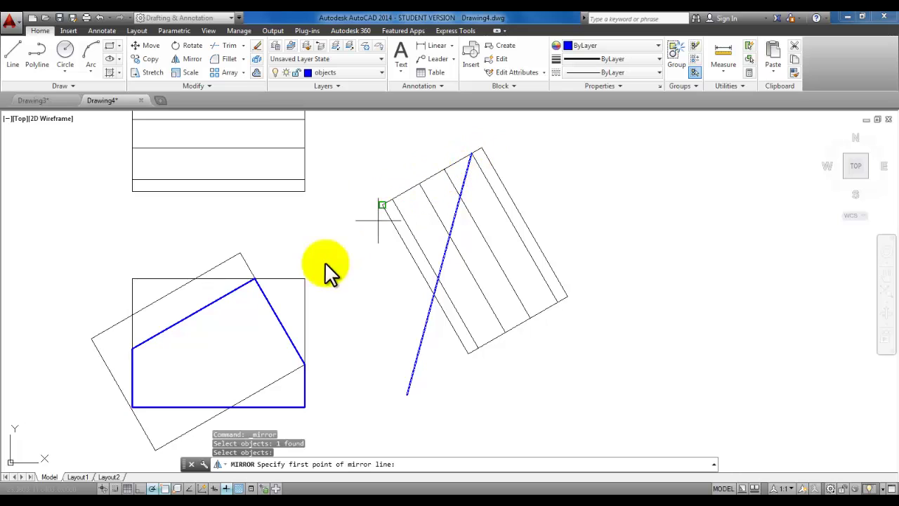
right_click(164, 489)
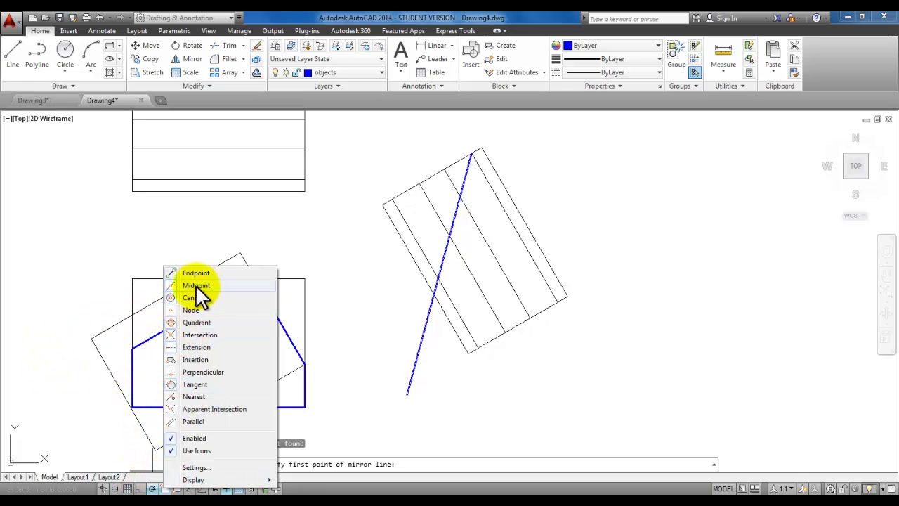
click(432, 176)
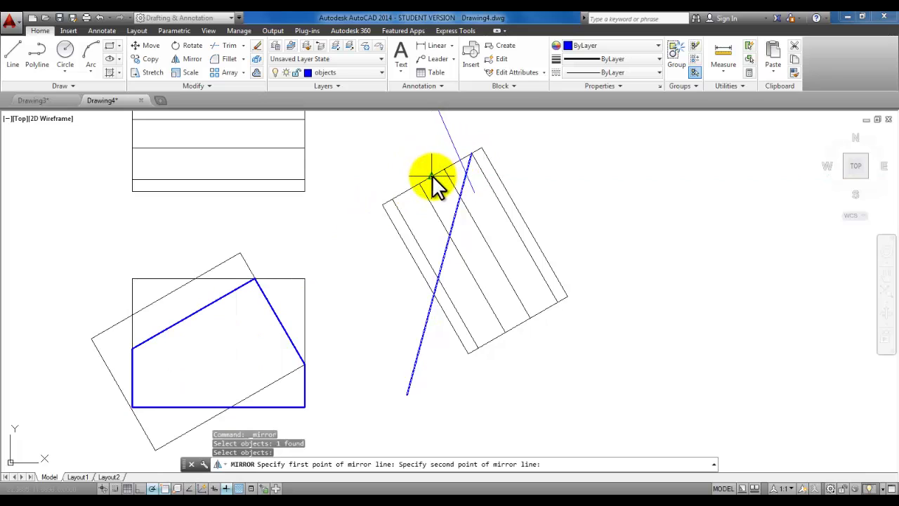
click(432, 176)
key(Return)
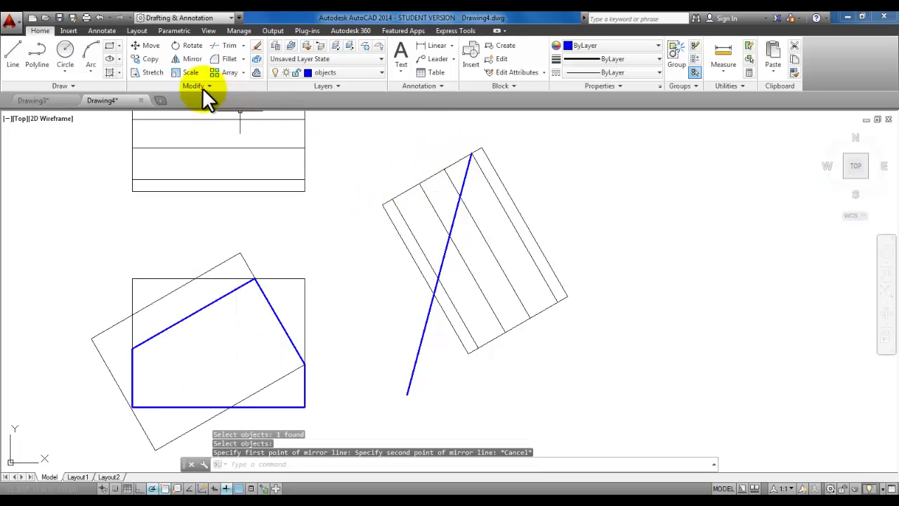
Step: Mirror the angled blue line about the axis through the midpoints of the rotated view's two short edges, keeping the source line
click(192, 59)
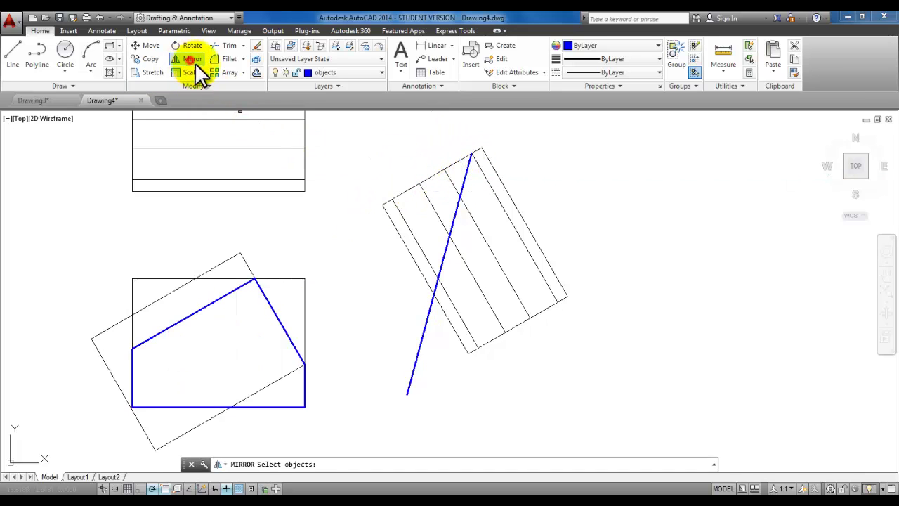
click(462, 179)
key(Return)
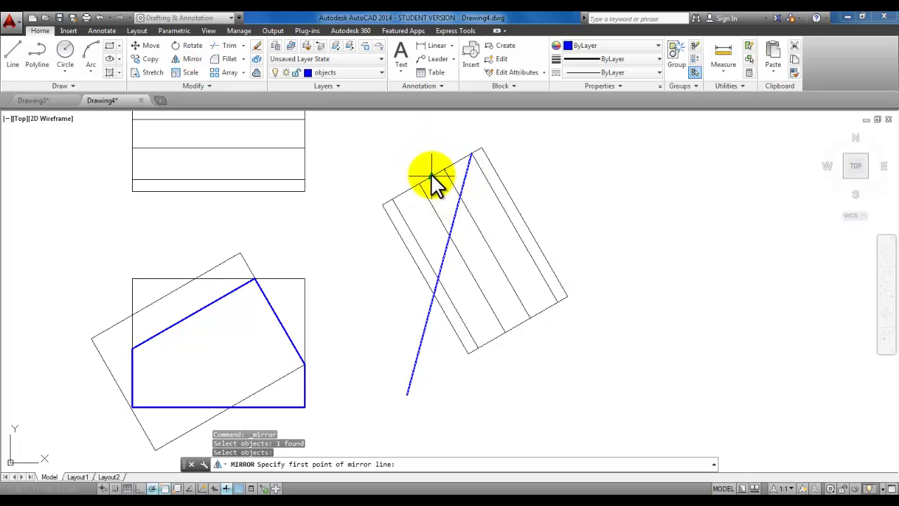
click(431, 175)
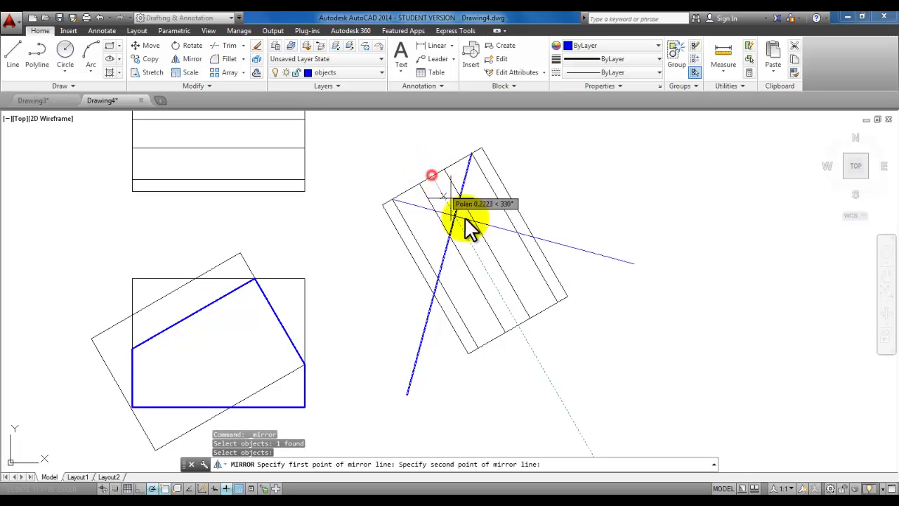
click(516, 323)
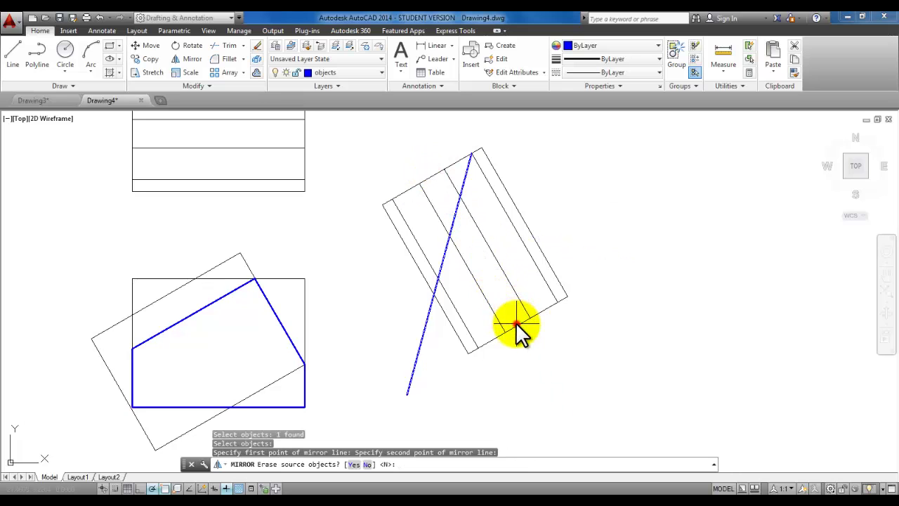
right_click(533, 281)
click(564, 285)
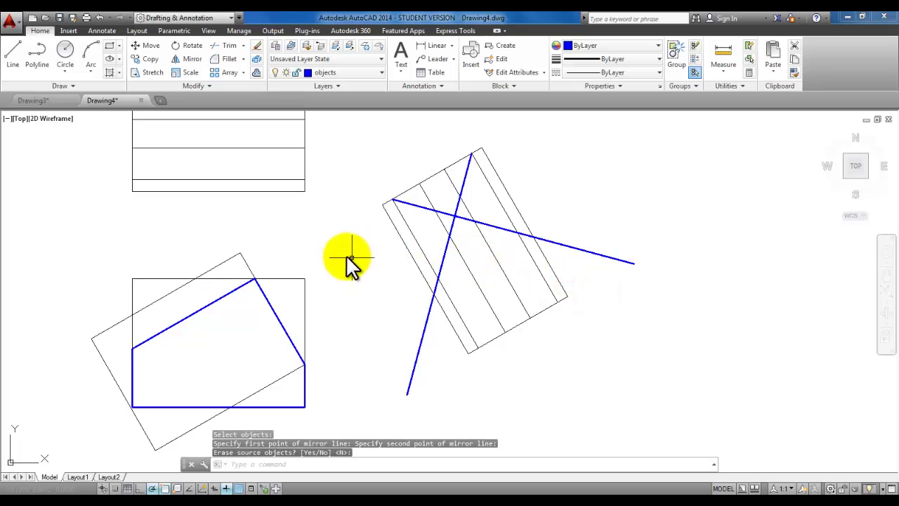
Step: Trim both crossing blue lines beyond their intersection to leave a V-shaped notch at the rotated view's upper edge
click(222, 45)
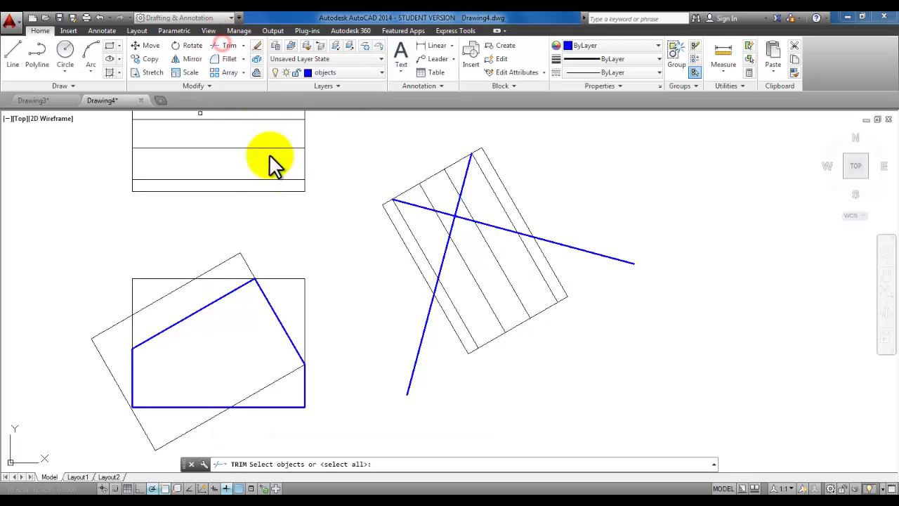
click(455, 214)
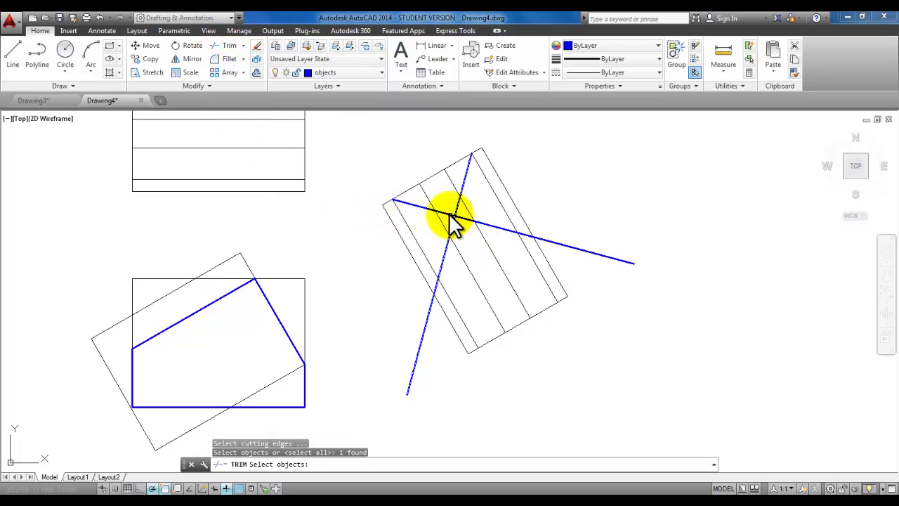
click(450, 215)
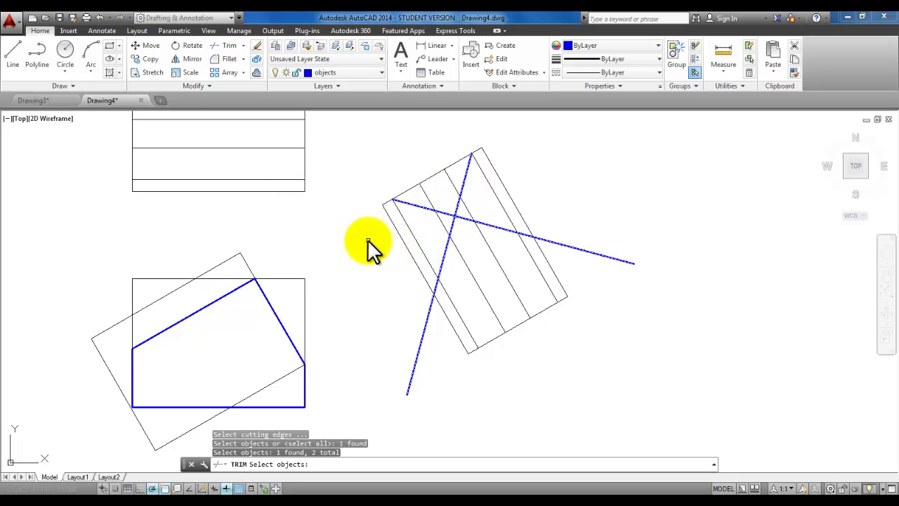
key(Return)
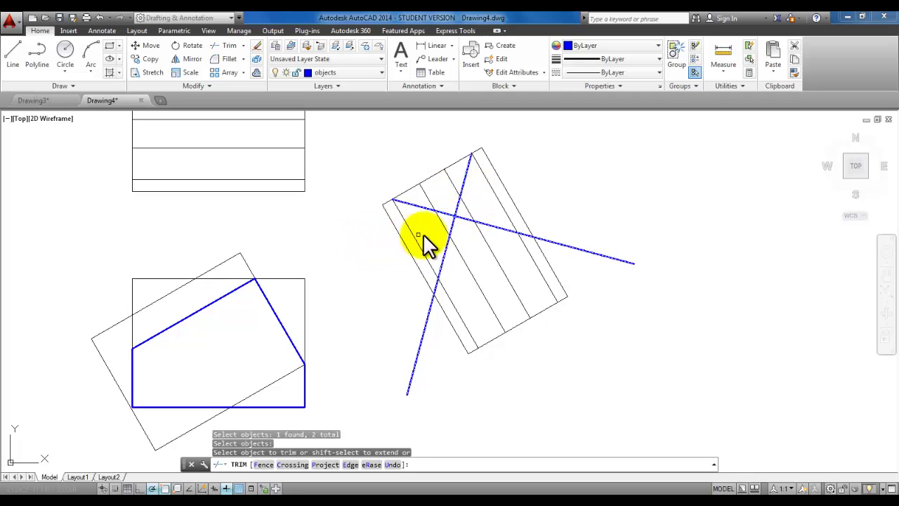
click(466, 218)
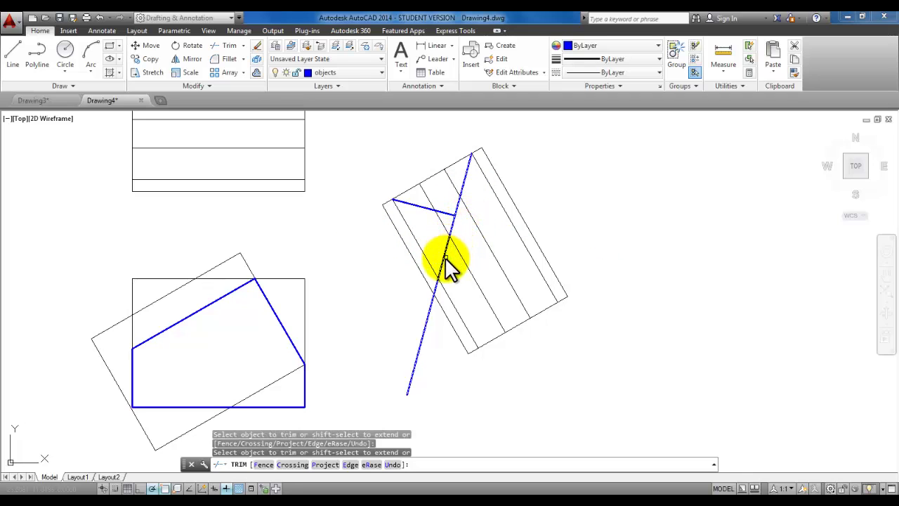
right_click(336, 233)
click(348, 237)
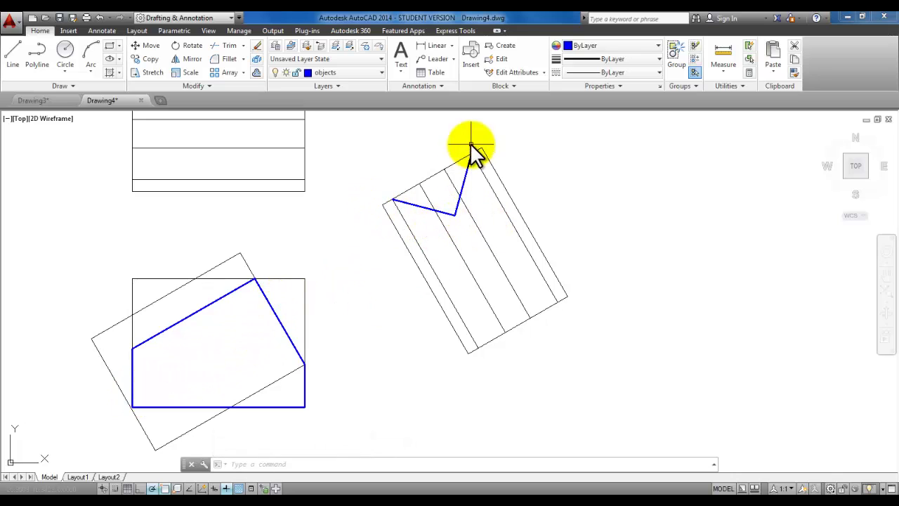
Step: On the hidden layer, draw a line from the notch's vertex perpendicular to the lower view's slanted right edge, continuing at 210° to its left edge
click(355, 74)
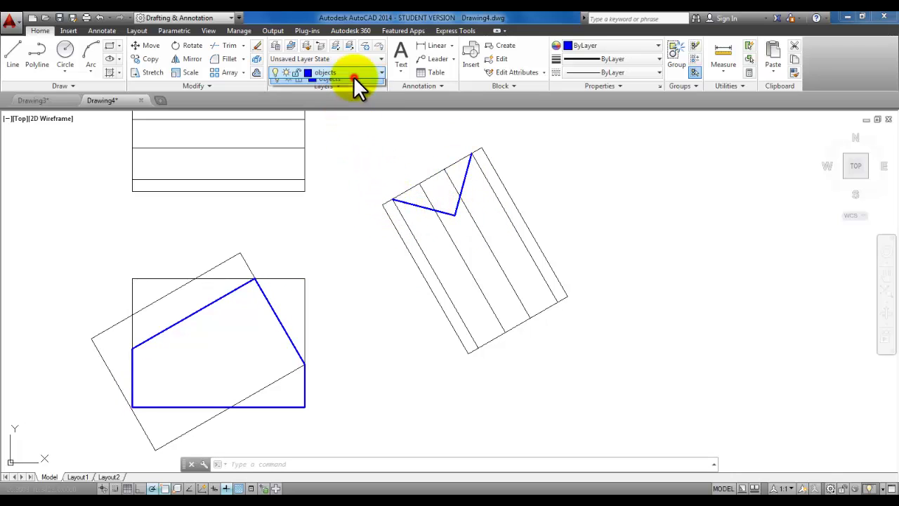
click(336, 127)
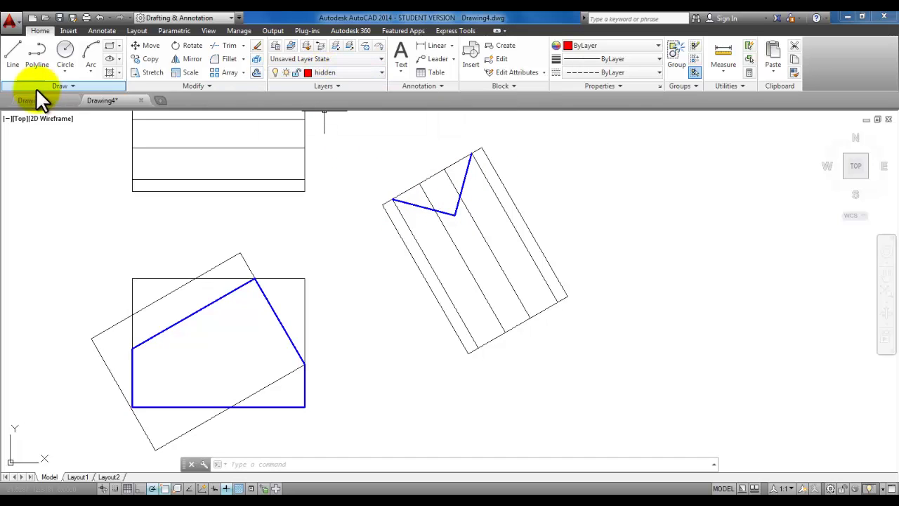
click(12, 57)
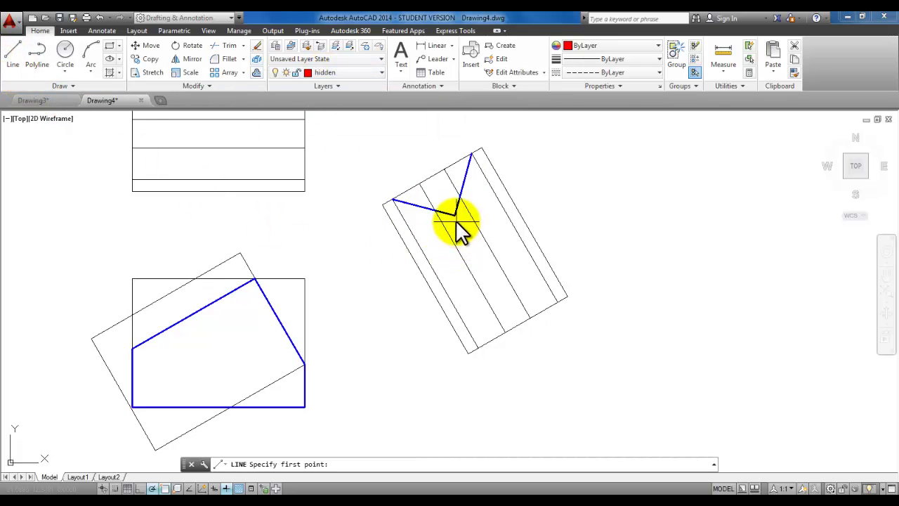
click(455, 214)
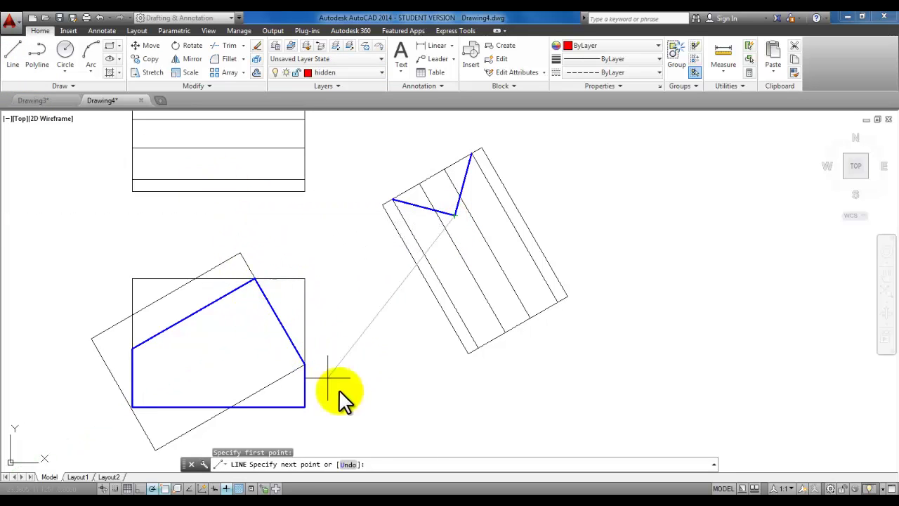
shift+right_click(306, 227)
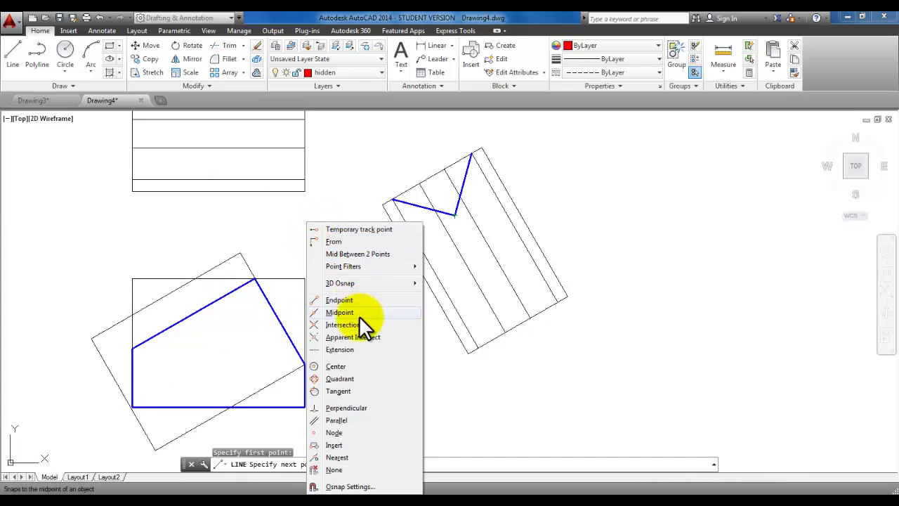
click(348, 407)
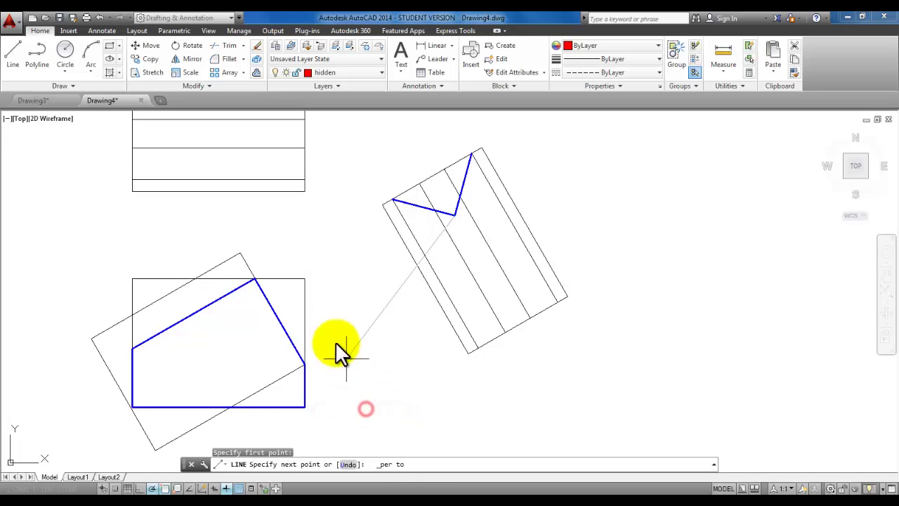
click(279, 316)
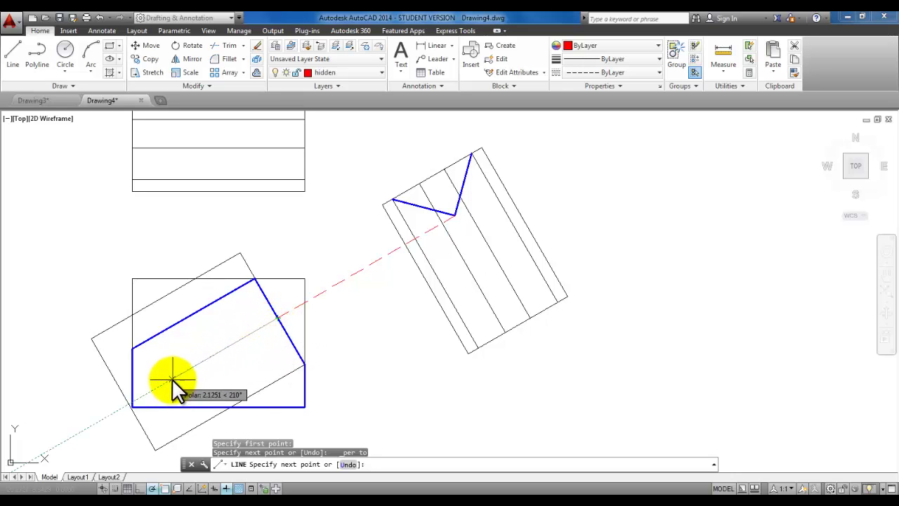
click(132, 401)
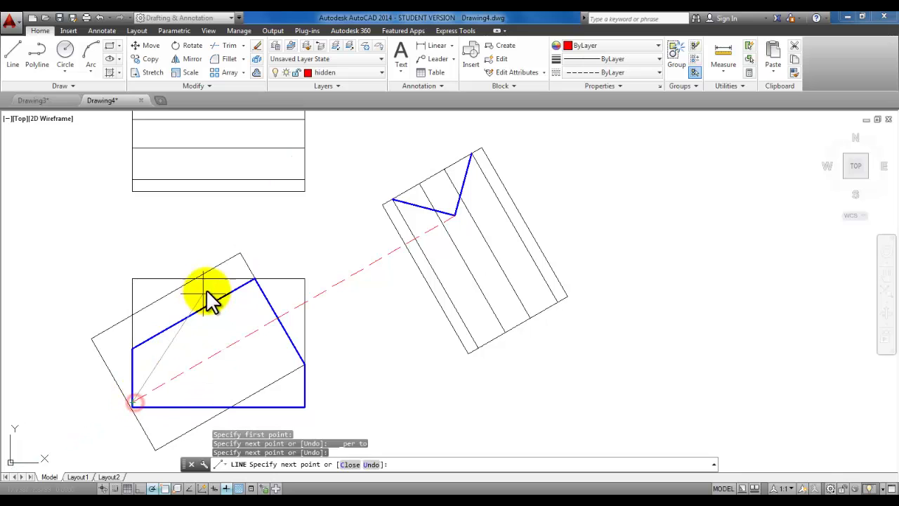
Step: End the line and erase the dashed projection segment between the lower view's slanted edge and the rotated view's notch vertex
right_click(270, 222)
click(293, 232)
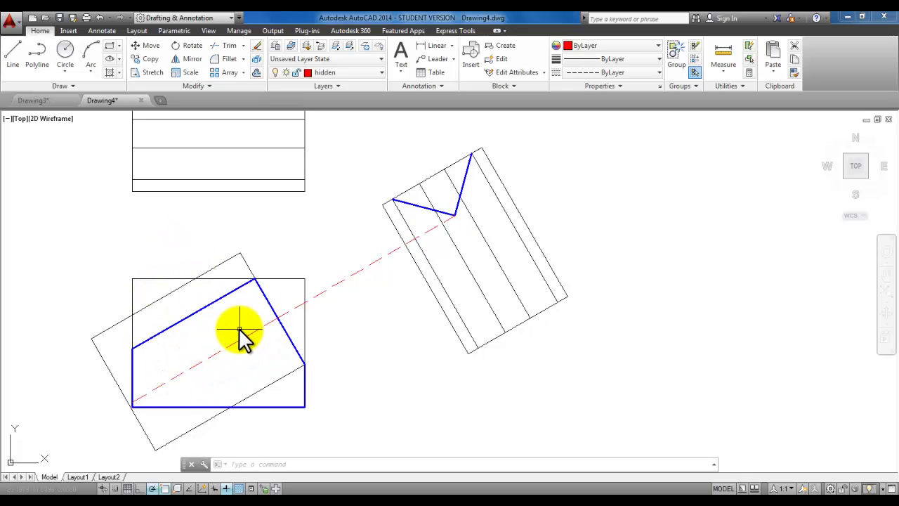
click(359, 270)
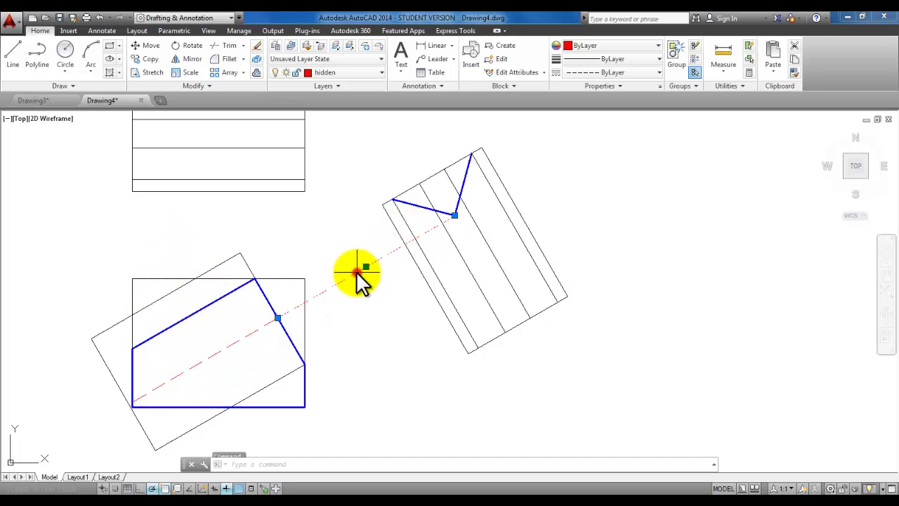
click(257, 45)
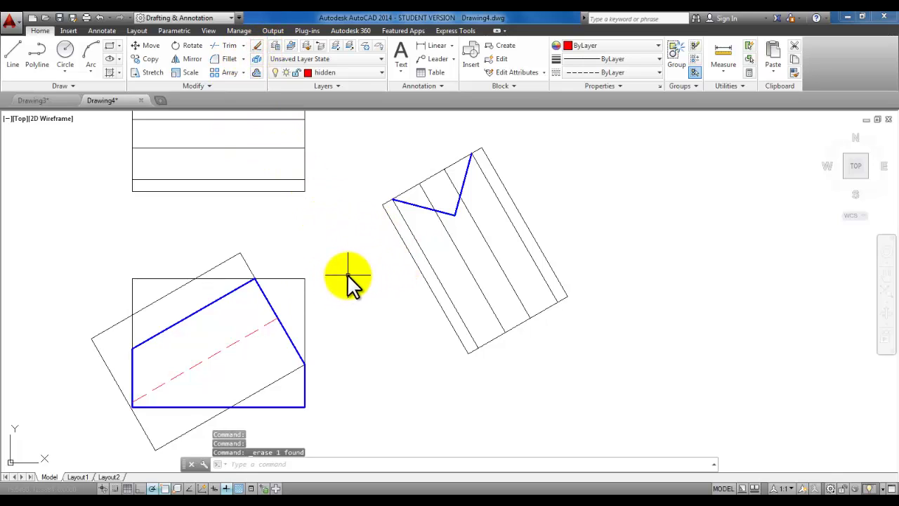
Step: On the construction layer, draw a vertical construction line through the peak of the lower view's blue outline
scroll(345, 275, down, 2)
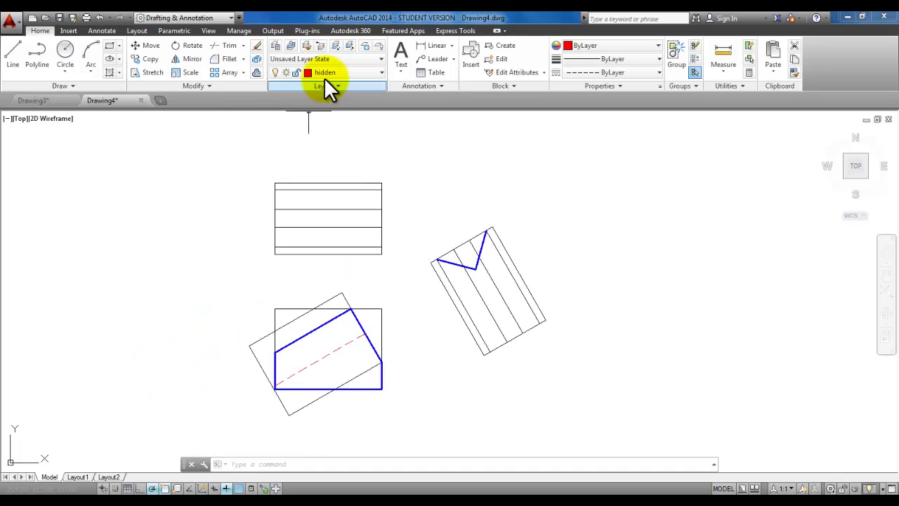
click(338, 73)
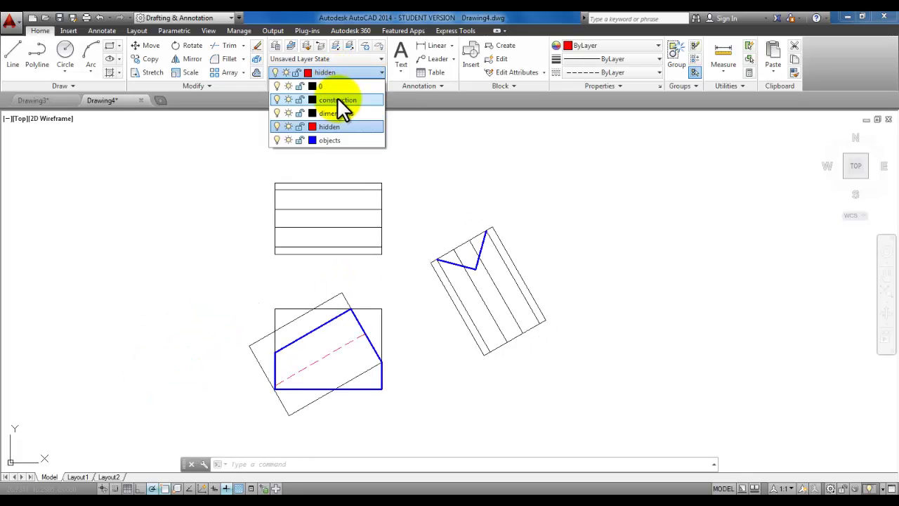
click(337, 100)
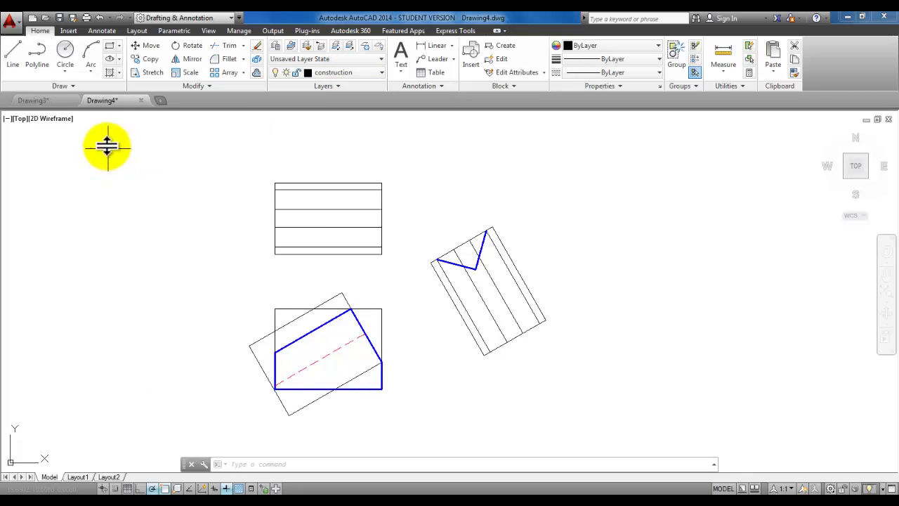
click(70, 85)
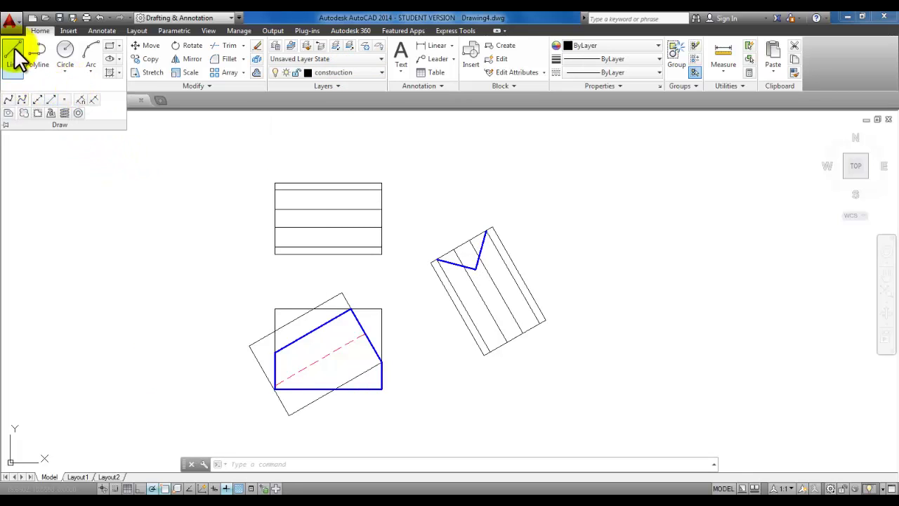
click(73, 85)
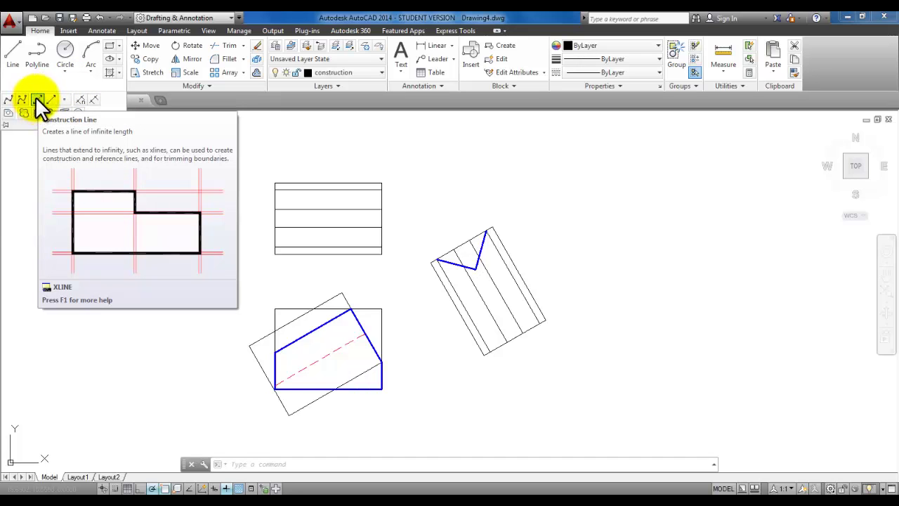
click(37, 100)
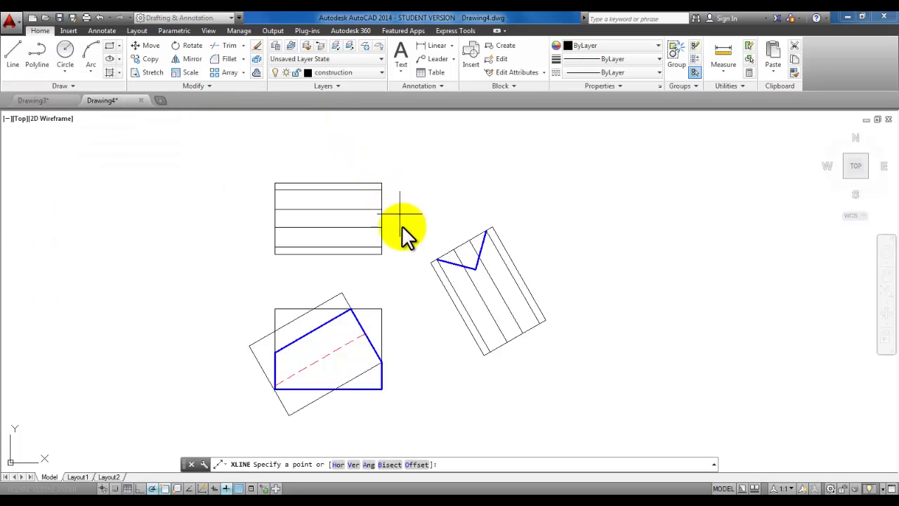
scroll(396, 281, up, 1)
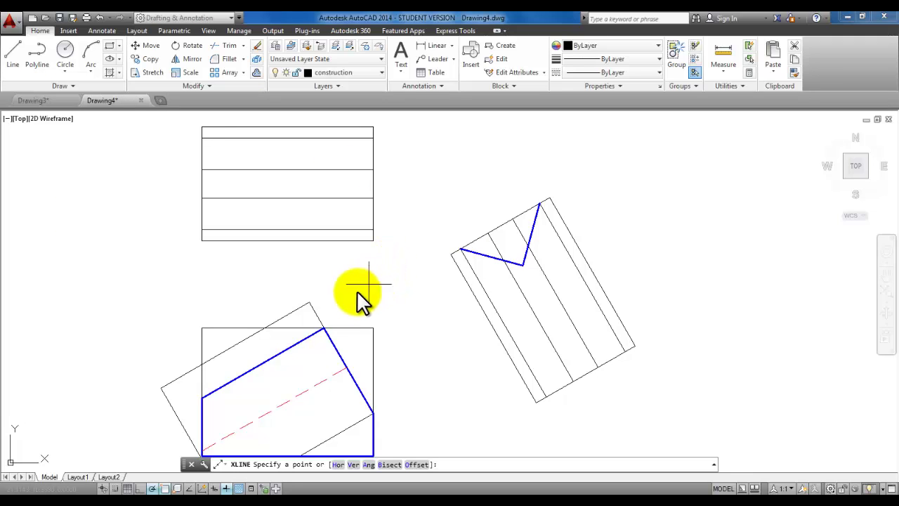
click(323, 329)
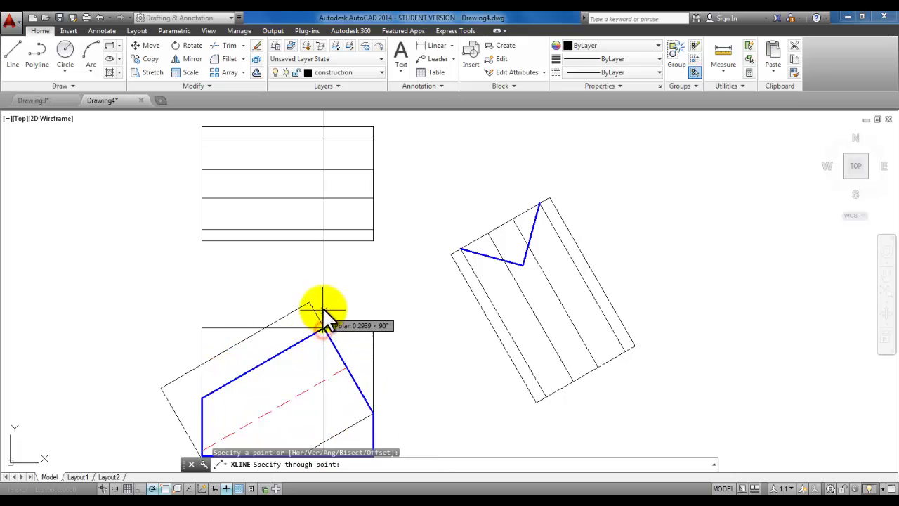
click(323, 270)
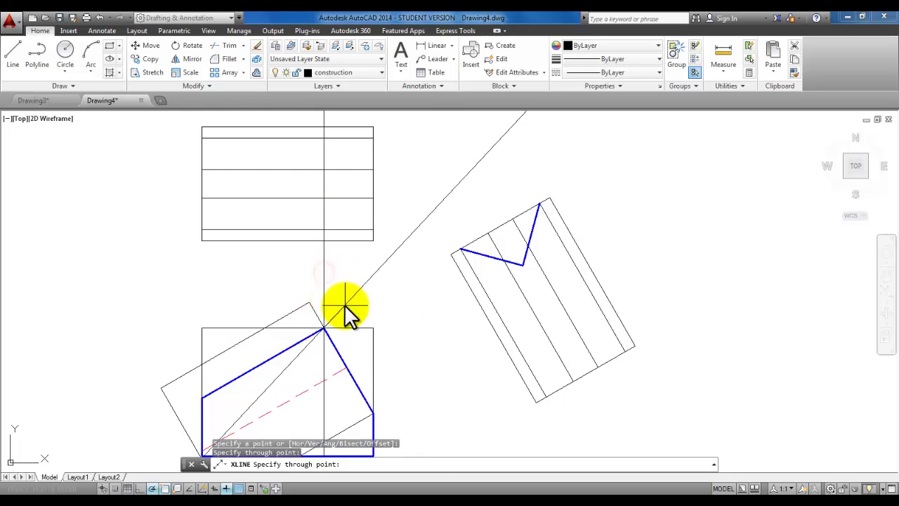
key(Return)
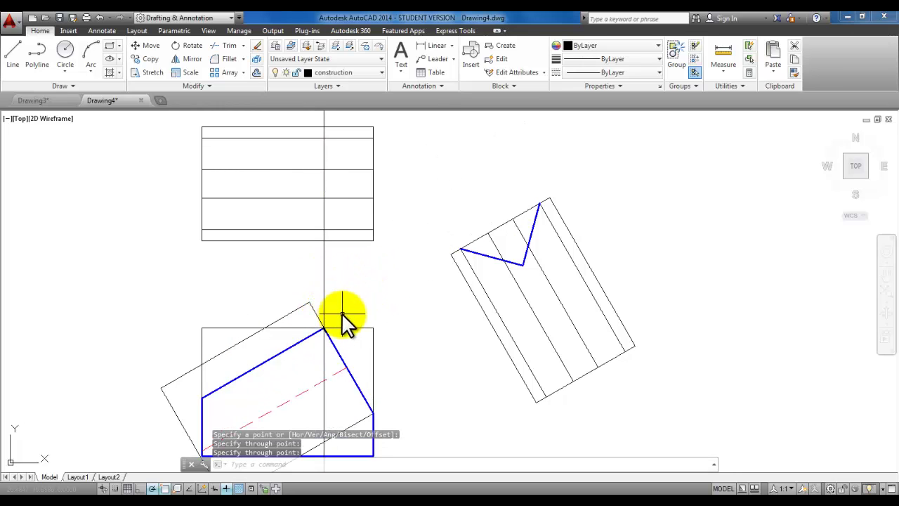
Step: Add a vertical construction line through the point where the dashed hidden line meets the lower view's slanted right edge
scroll(345, 313, down, 2)
middle_drag(343, 285, 342, 253)
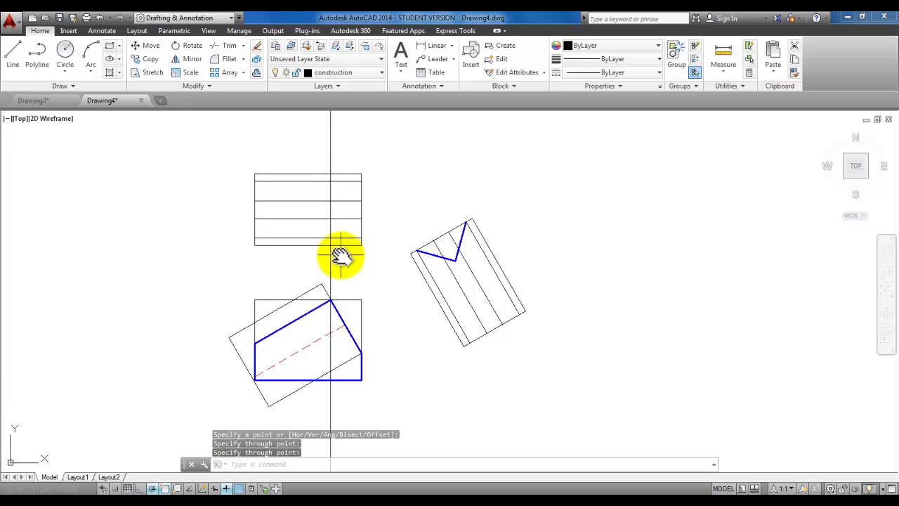
right_click(76, 247)
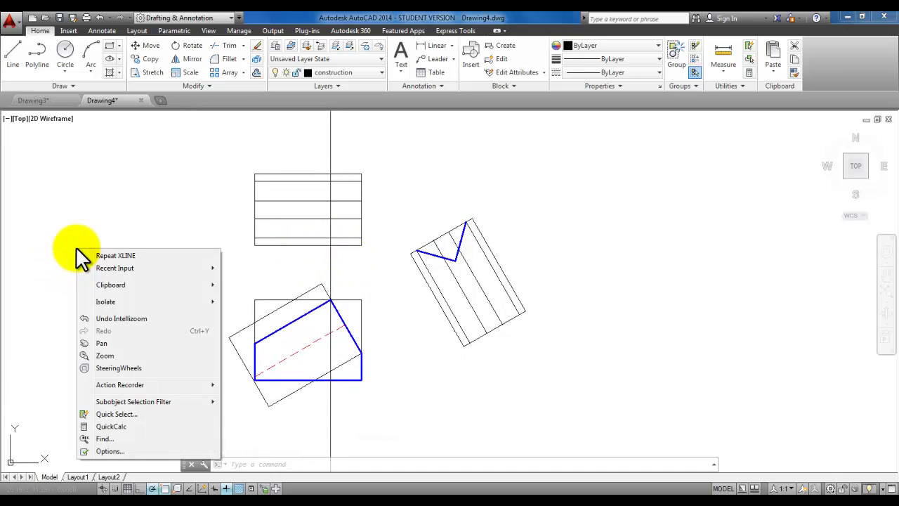
click(138, 255)
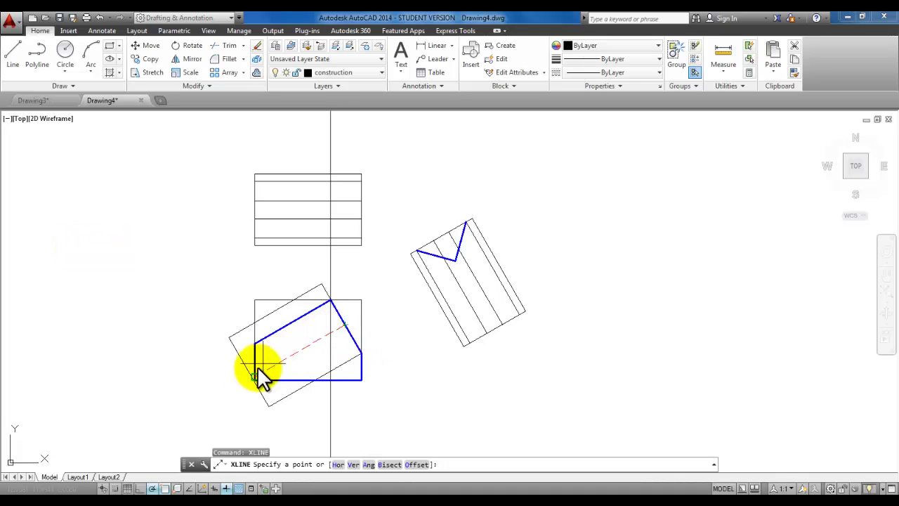
click(345, 324)
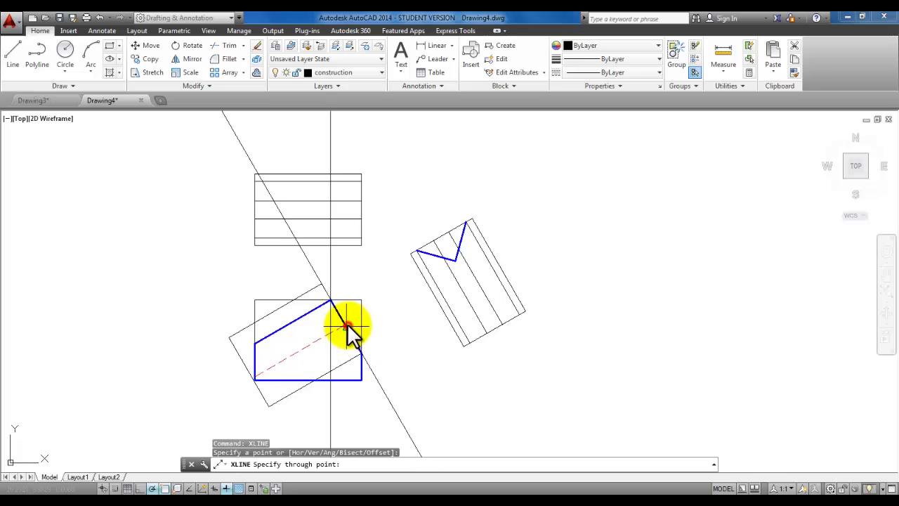
click(346, 272)
key(Return)
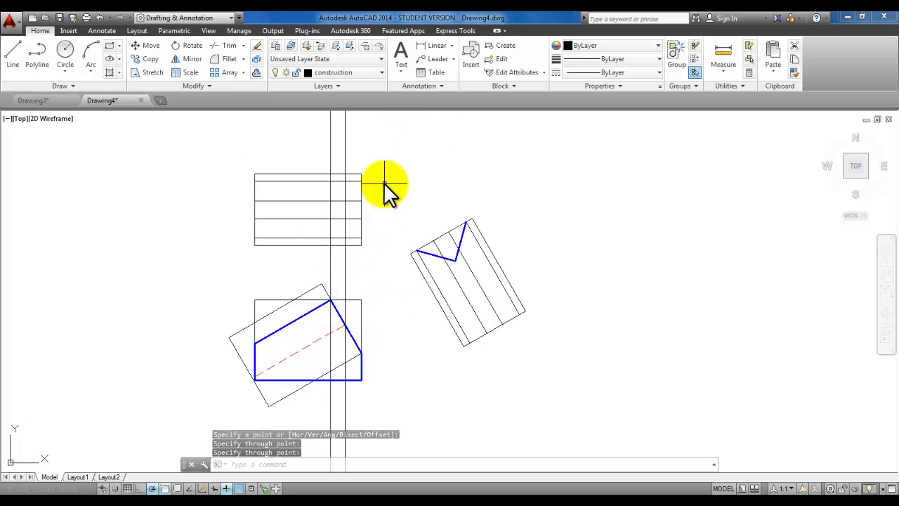
Step: Draw a horizontal construction line through the midpoint of the upper view's right edge
scroll(321, 190, up, 2)
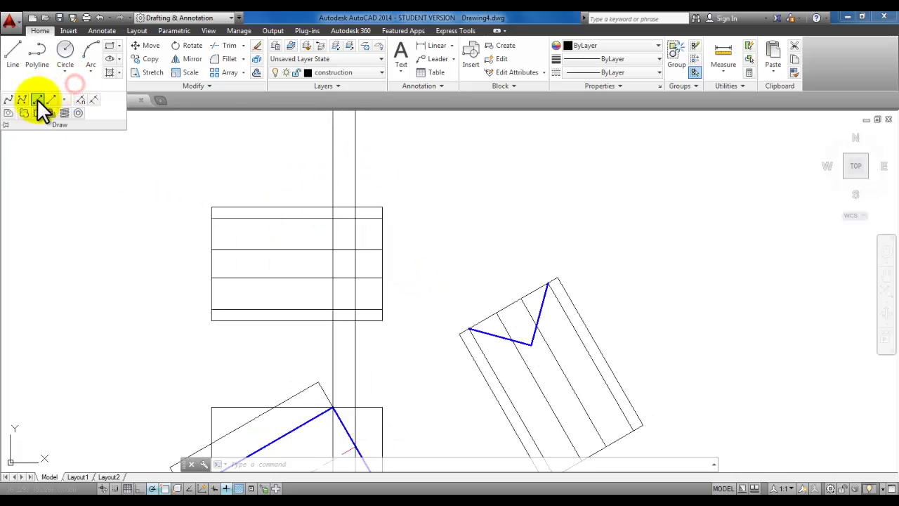
click(37, 100)
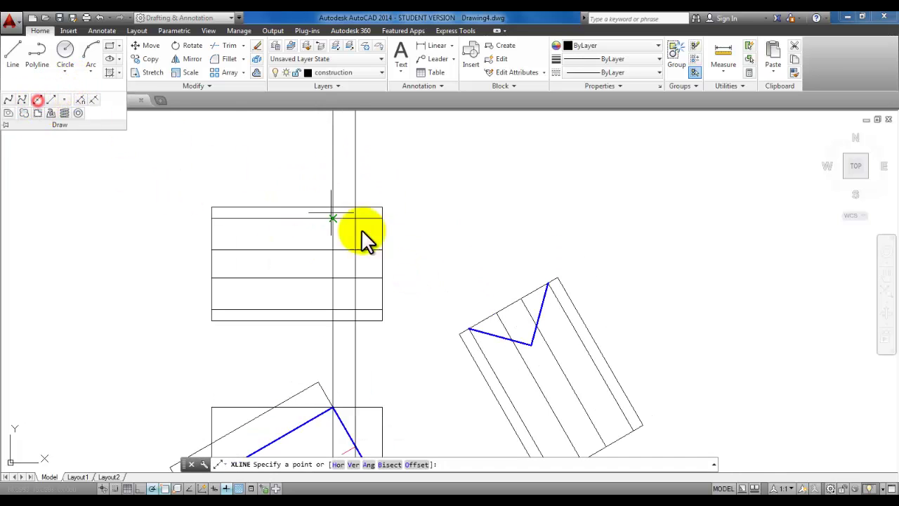
click(381, 264)
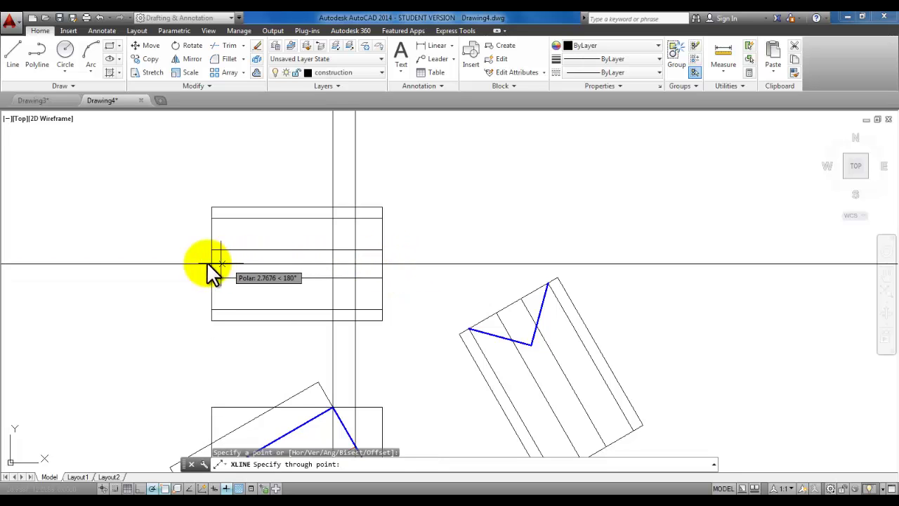
click(430, 263)
key(Return)
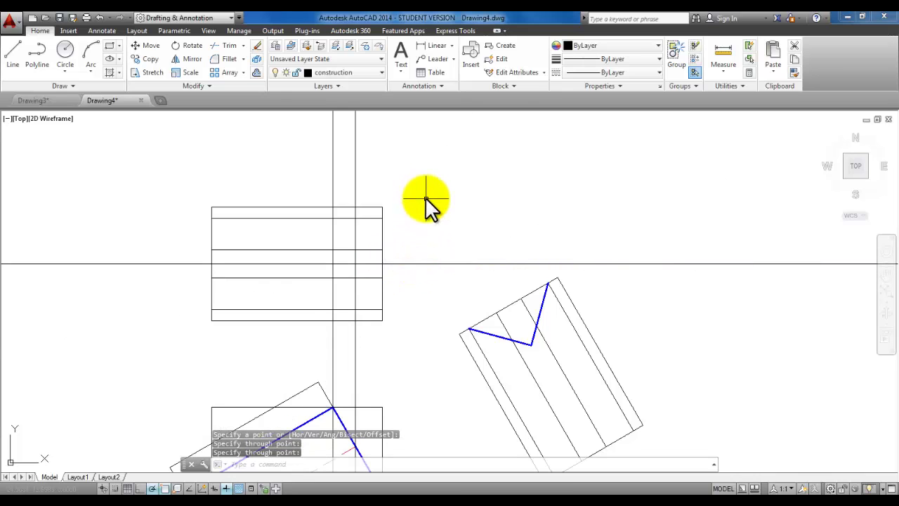
Step: On the objects layer, outline the notch in the upper view from its left edge through the construction-line intersections and back to the left edge
click(374, 72)
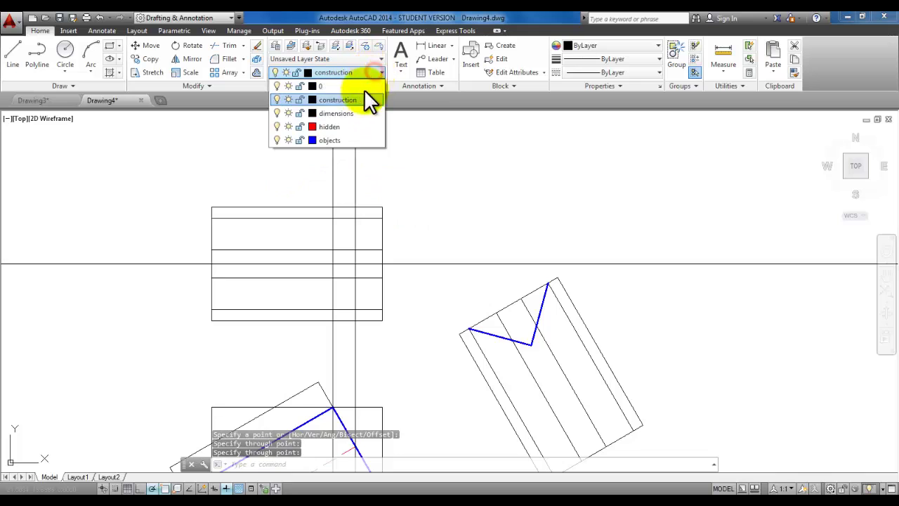
click(330, 139)
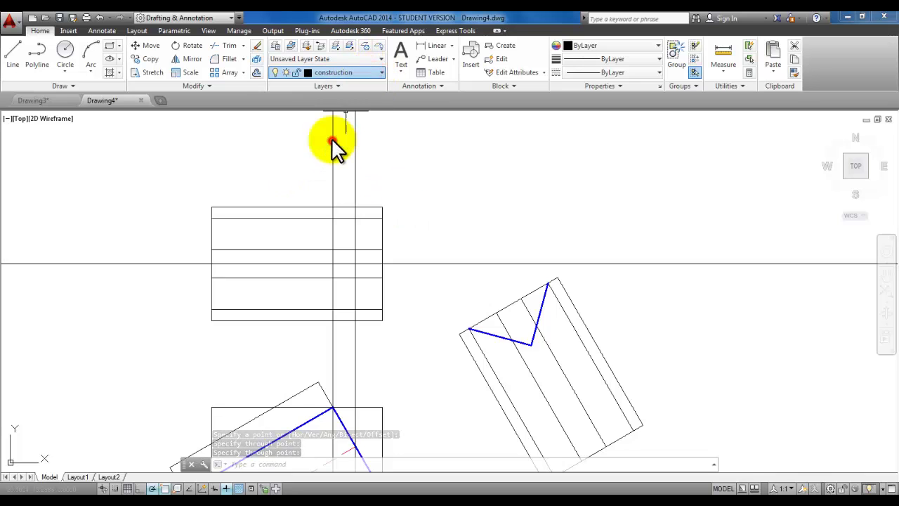
click(12, 57)
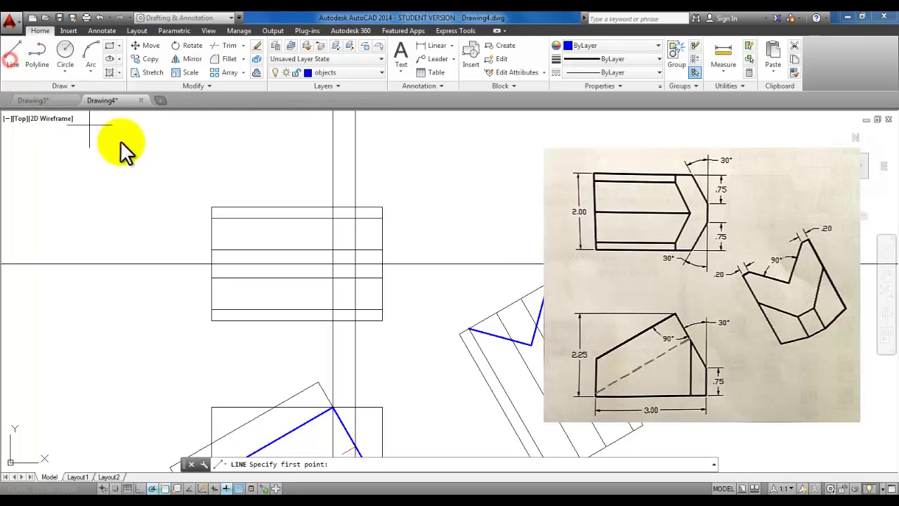
click(212, 217)
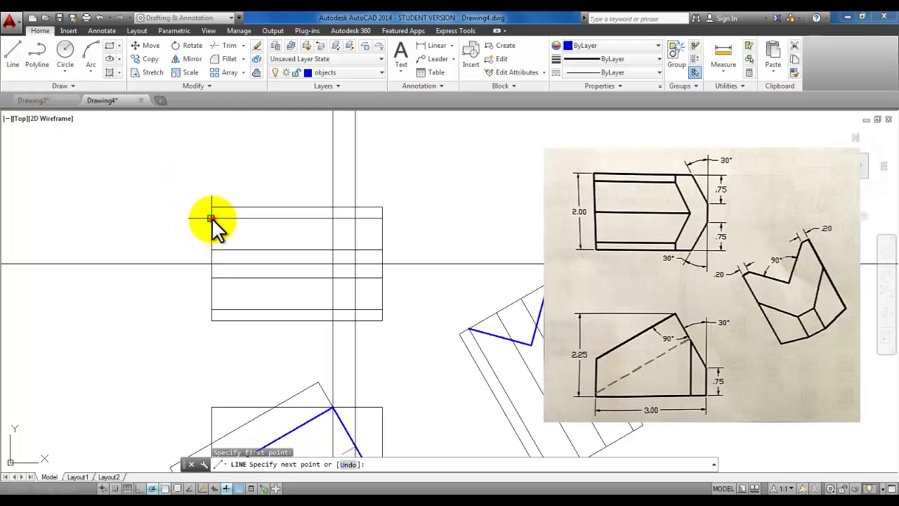
click(333, 218)
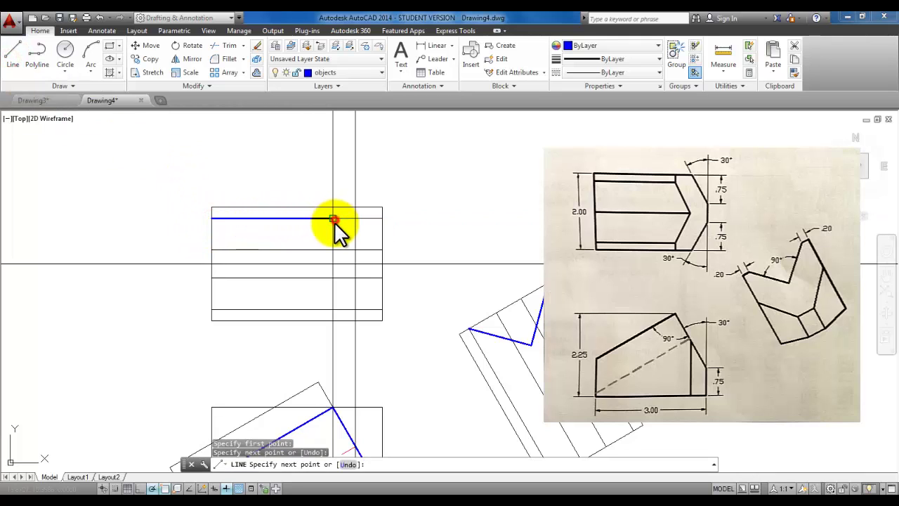
click(356, 264)
middle_drag(341, 345, 331, 264)
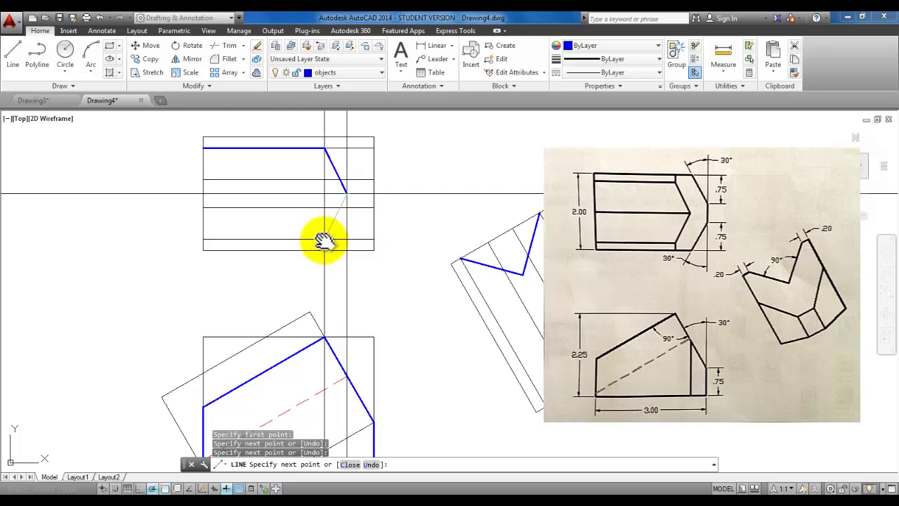
click(326, 239)
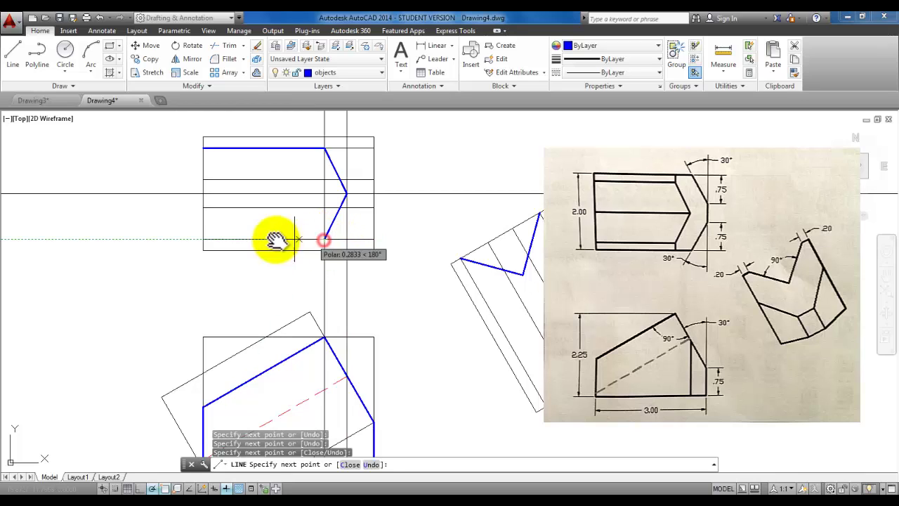
click(203, 240)
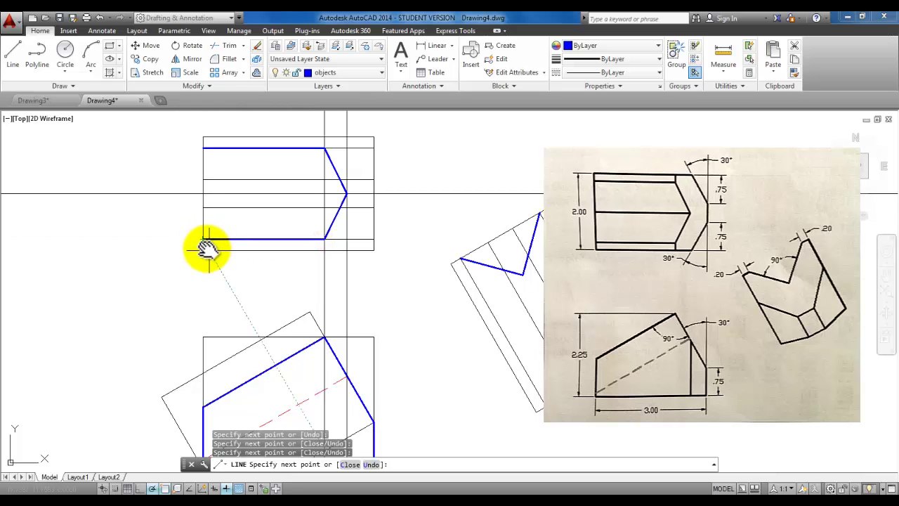
right_click(177, 172)
click(184, 177)
Step: Draw the notch's horizontal centre edge in the upper view between the left edge's midpoint and the notch vertex
right_click(177, 172)
click(197, 176)
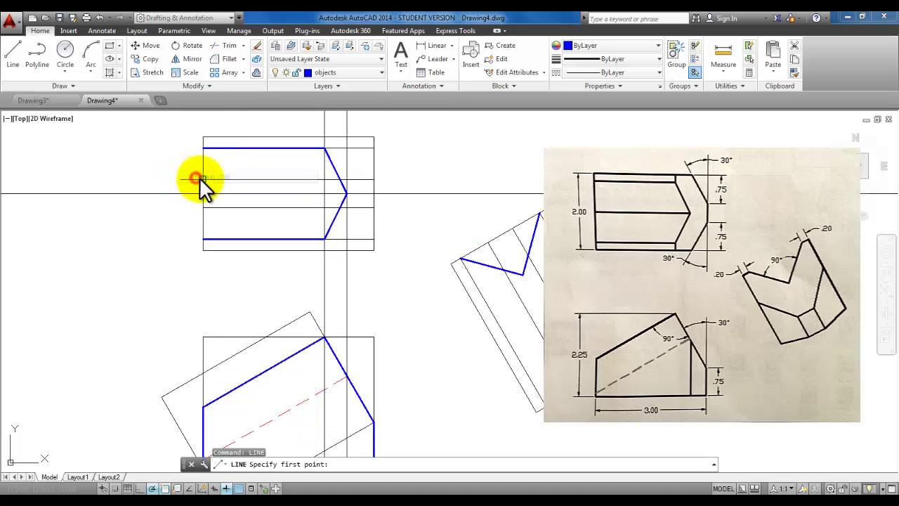
click(203, 191)
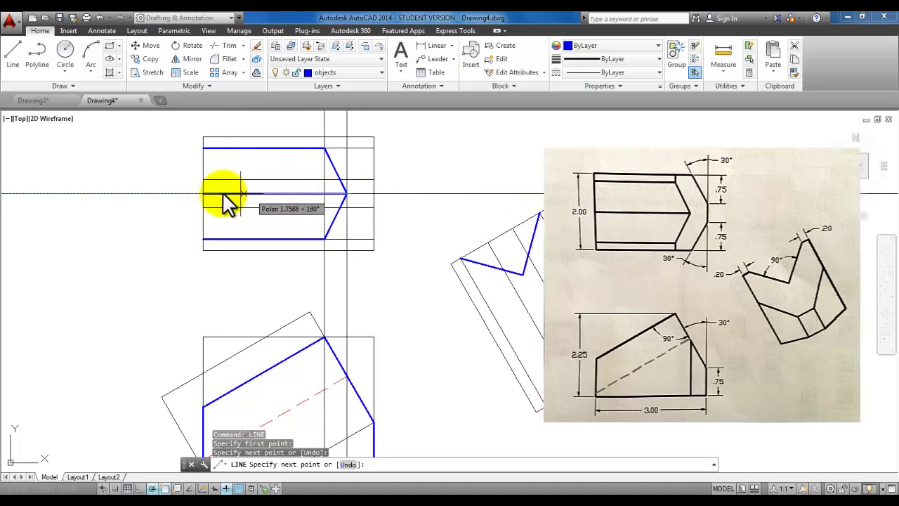
right_click(263, 183)
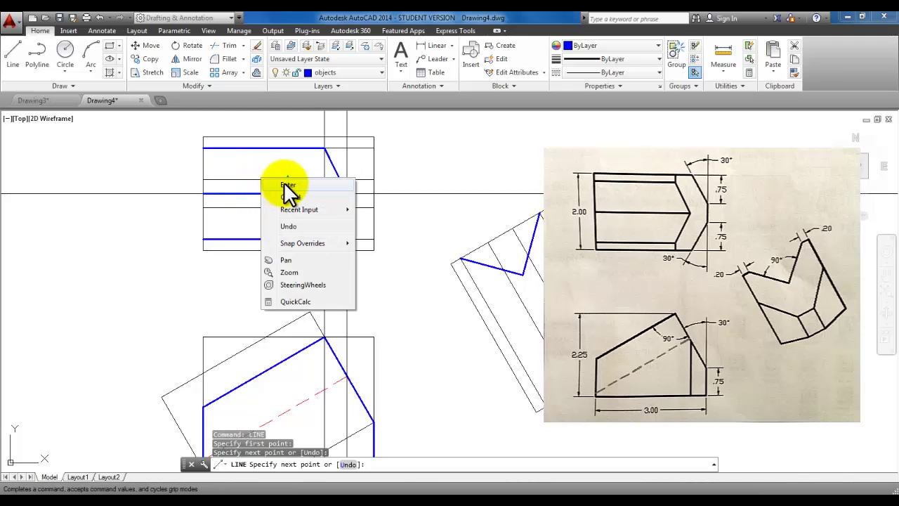
click(288, 186)
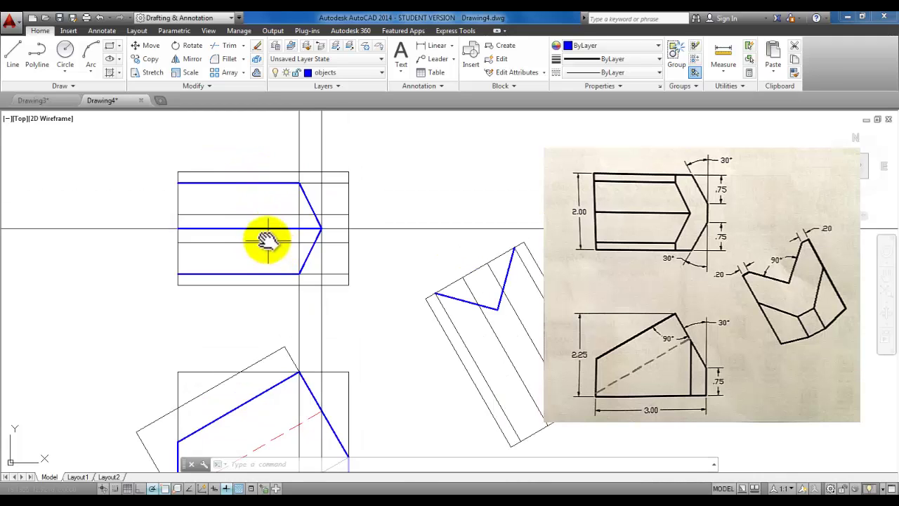
Step: Outline the upper view's short vertical right edge between the two inner horizontal construction lines, starting the adjoining chamfer at 120°
click(10, 62)
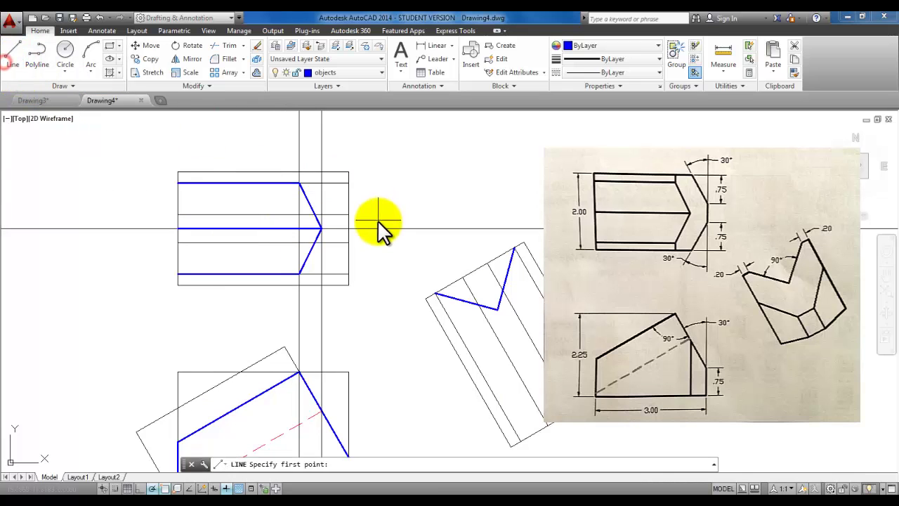
click(347, 243)
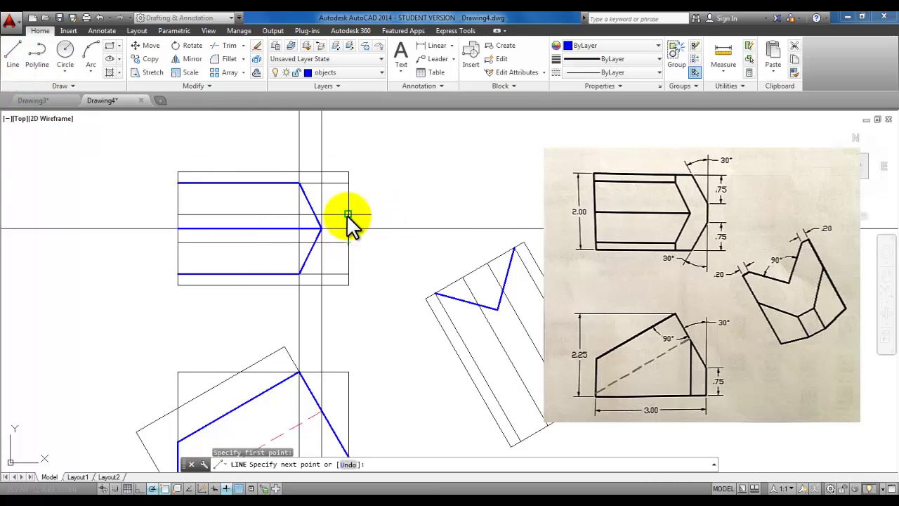
scroll(347, 214, up, 2)
click(346, 218)
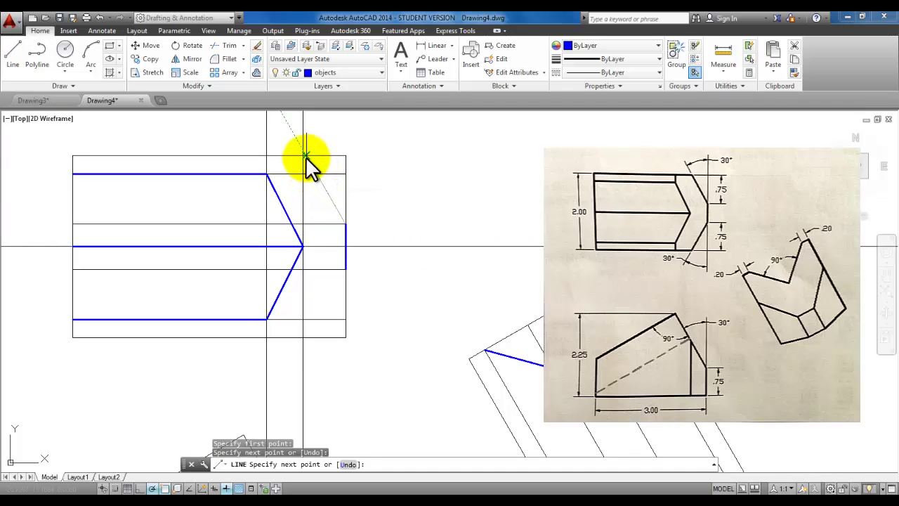
scroll(307, 156, up, 2)
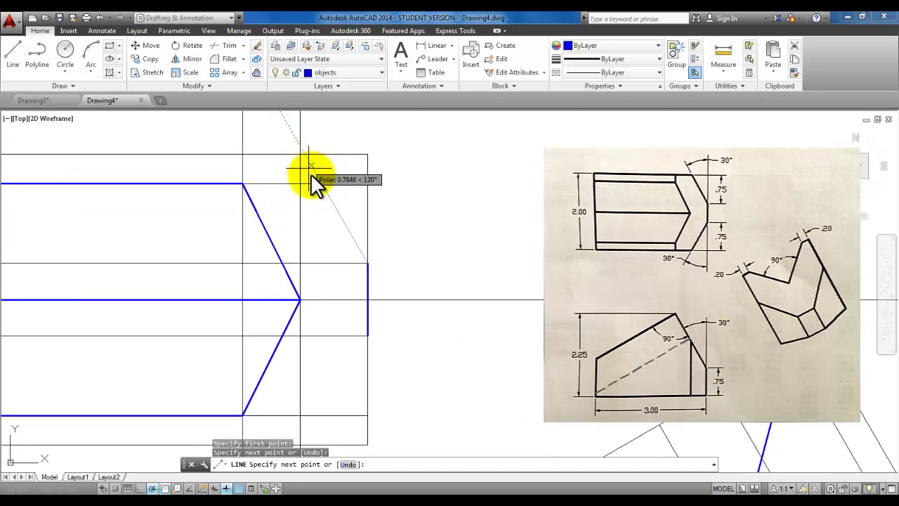
mouse_move(315, 176)
middle_down()
mouse_move(400, 194)
mouse_move(418, 210)
middle_up()
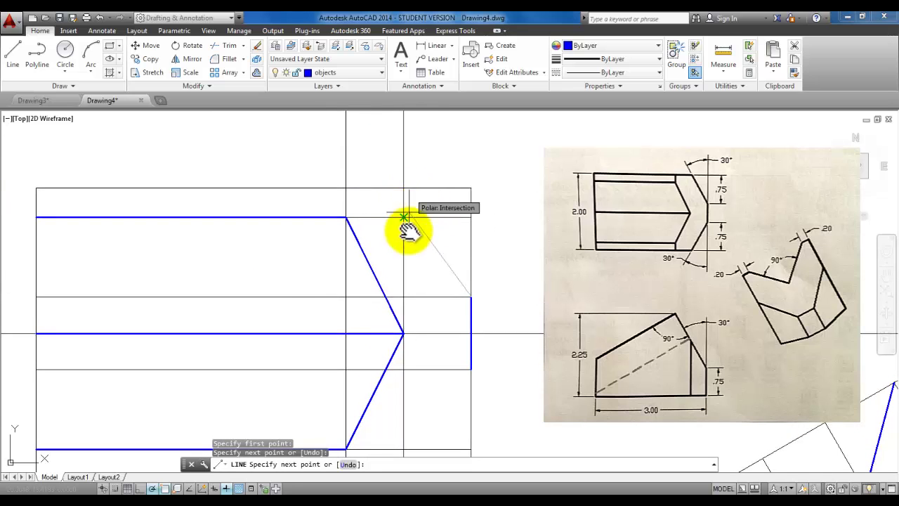
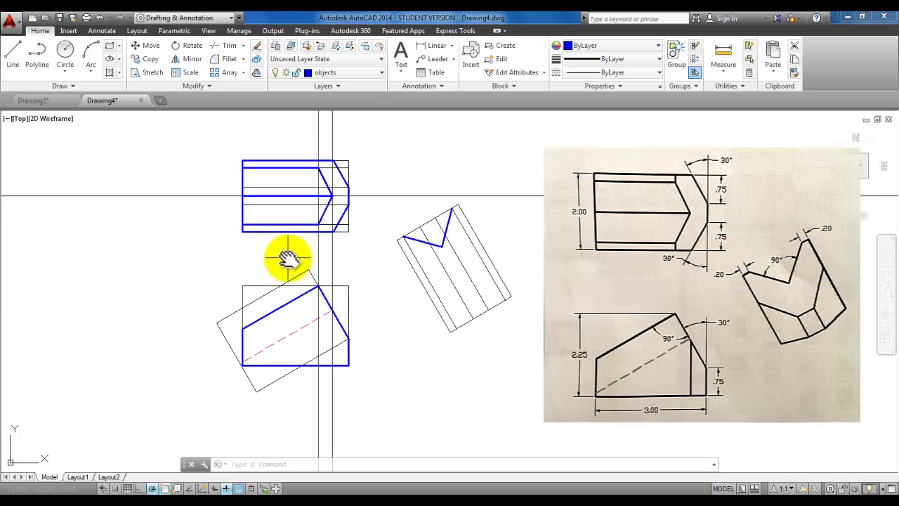
Step: Erase the vertical construction line passing through the notch vertex of the upper view
click(256, 45)
click(332, 261)
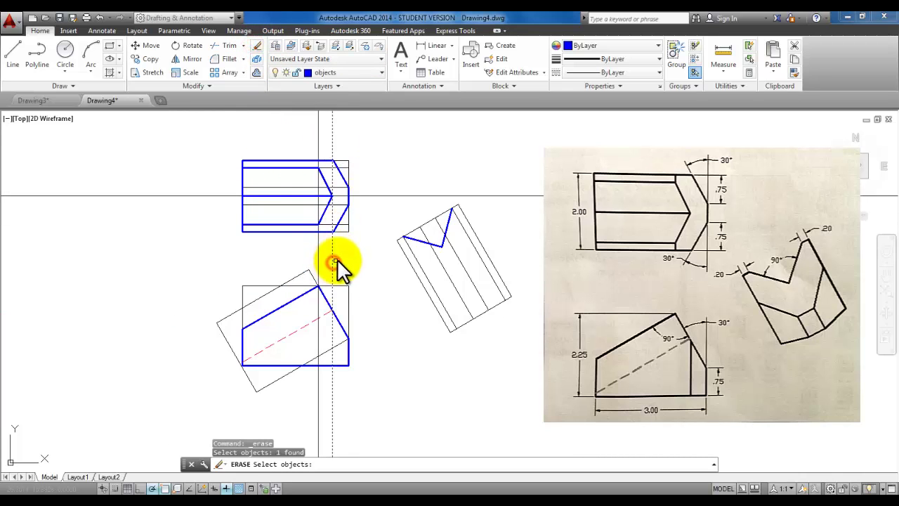
key(Return)
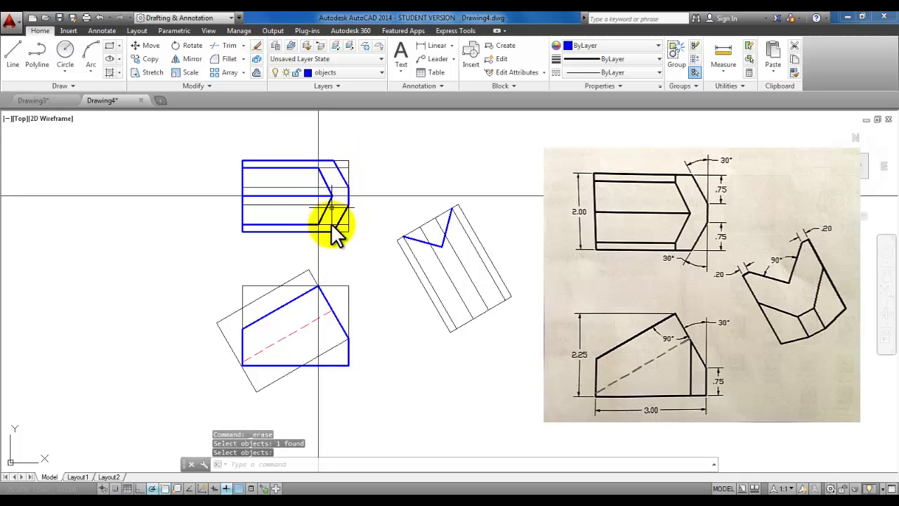
Step: Draw a vertical object line from the upper view's lower chamfer corner down to the lower view's bottom edge
scroll(338, 261, up, 2)
middle_drag(345, 261, 351, 261)
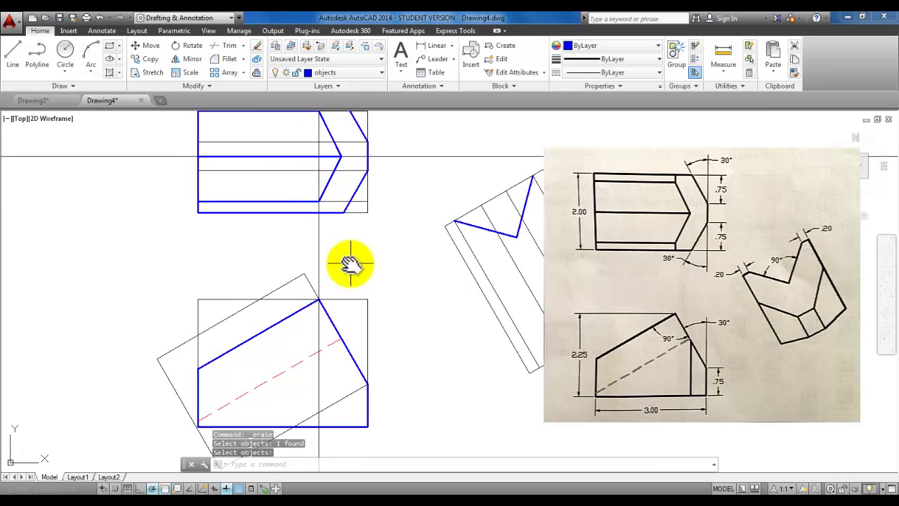
scroll(347, 257, down, 2)
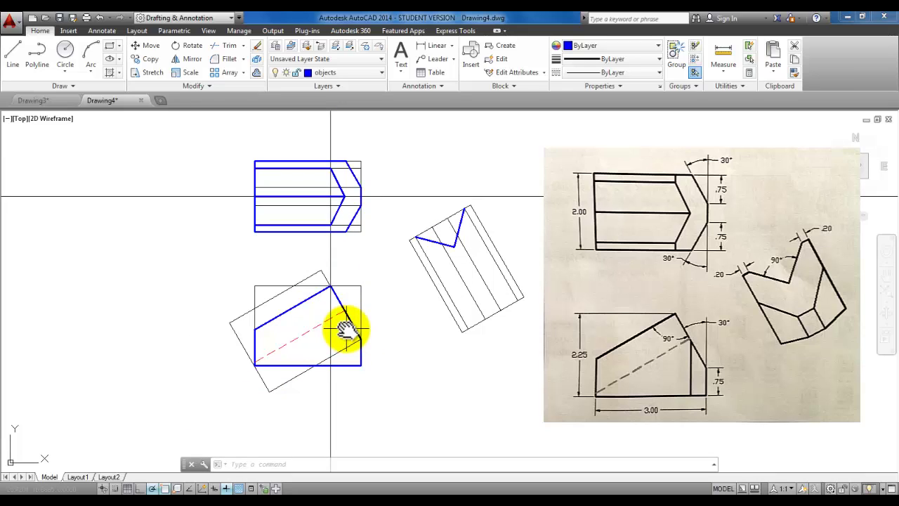
scroll(347, 325, up, 2)
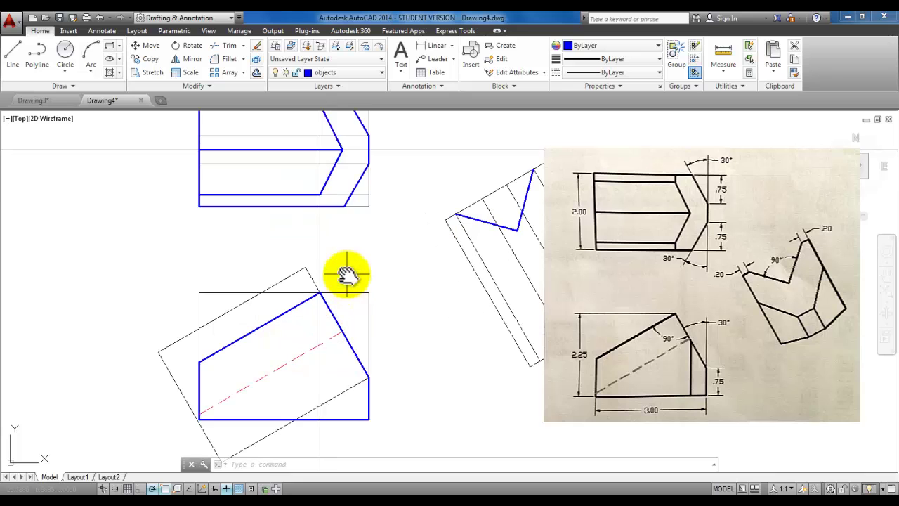
middle_drag(345, 281, 348, 252)
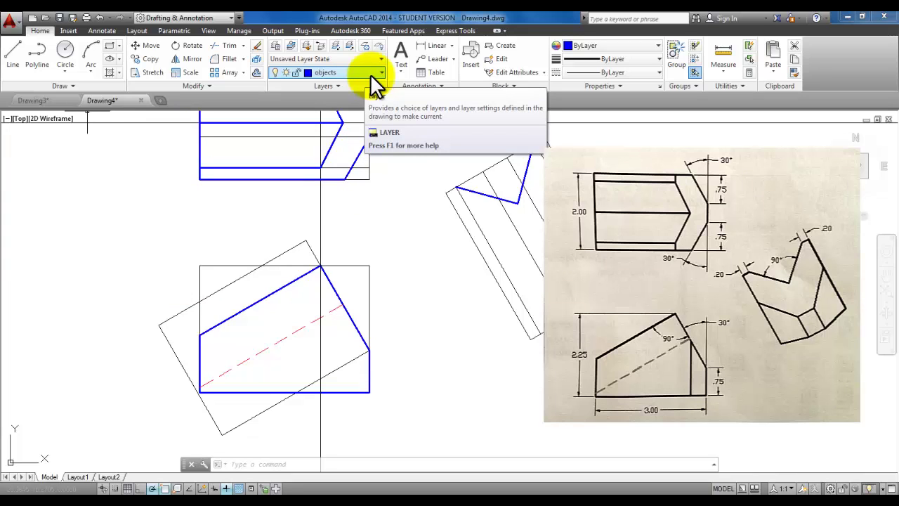
click(15, 57)
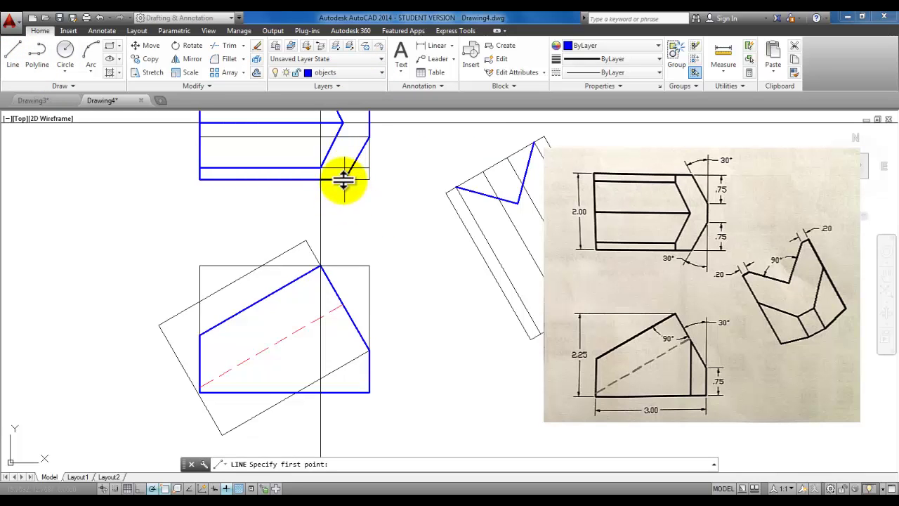
click(345, 179)
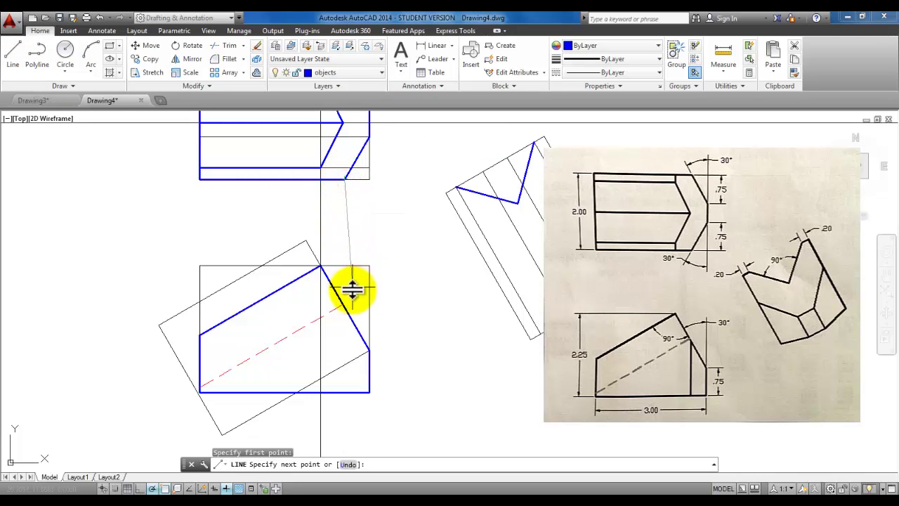
click(345, 392)
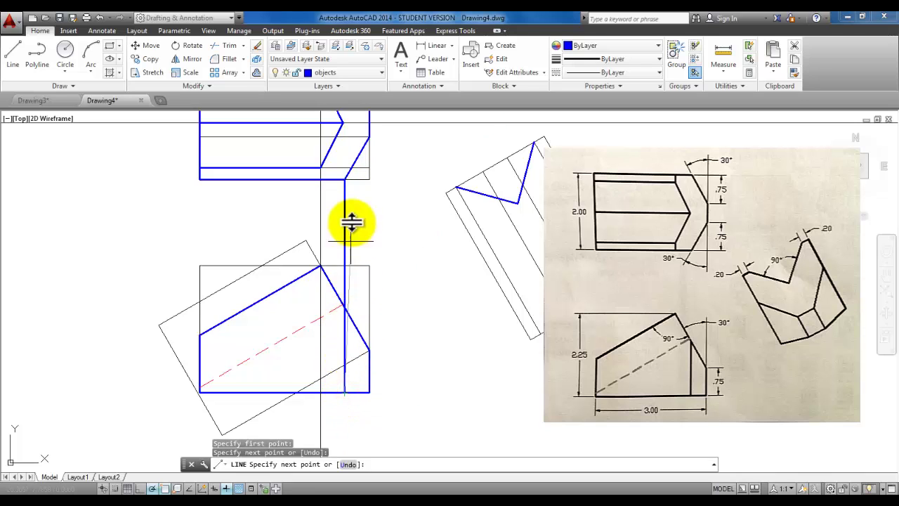
right_click(373, 217)
click(373, 220)
Step: Shorten the new vertical line by moving its upper end down to the lower view's slanted right edge
click(345, 231)
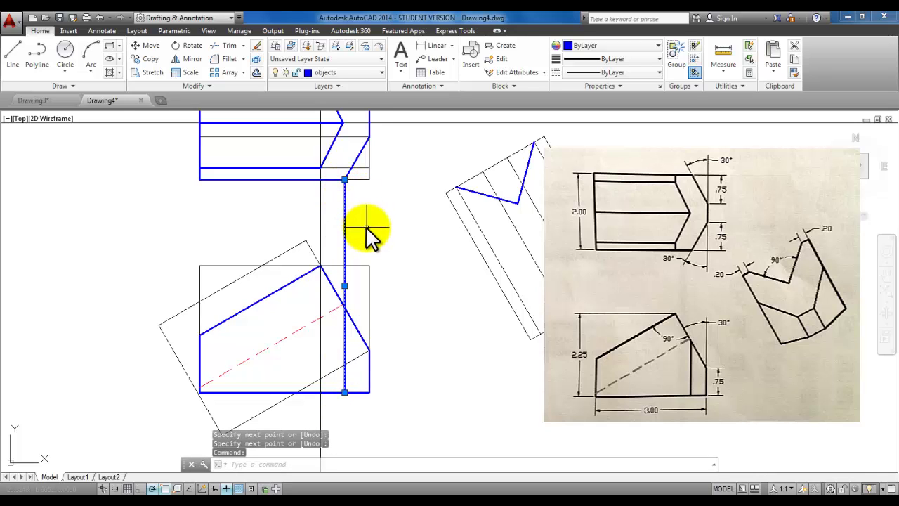
click(344, 180)
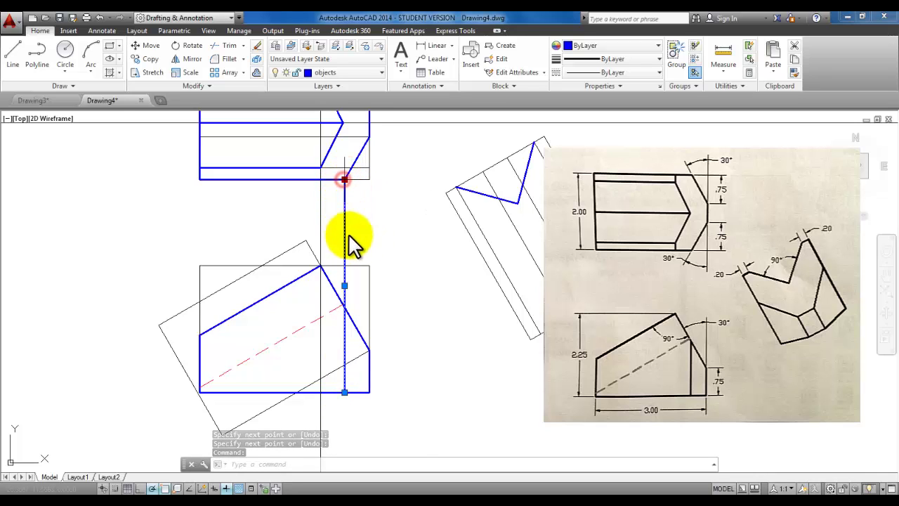
click(344, 307)
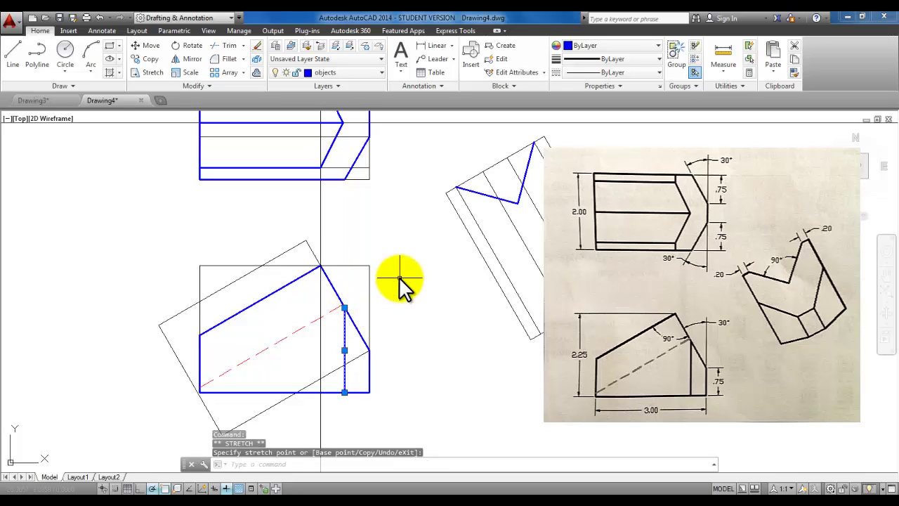
key(Escape)
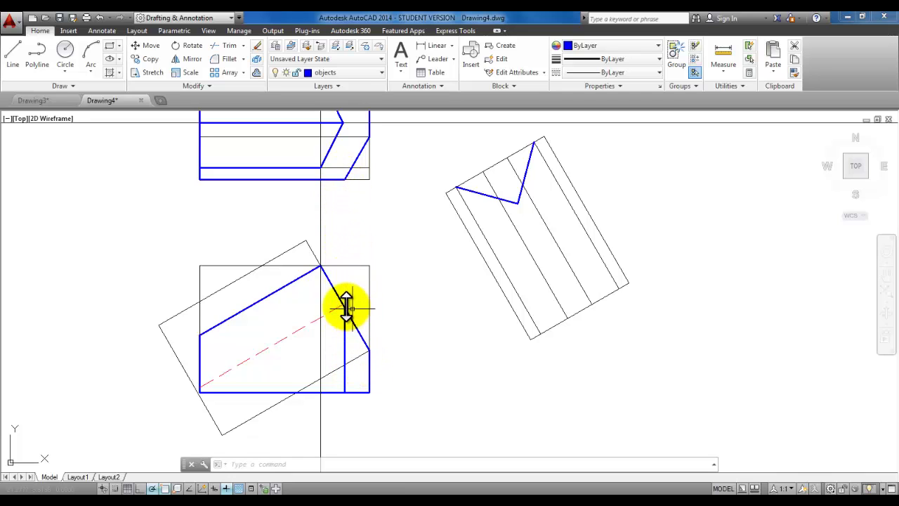
Step: On the construction layer, add a 30° construction line from the inner vertical edge's upper end across the auxiliary view
middle_drag(353, 287, 346, 292)
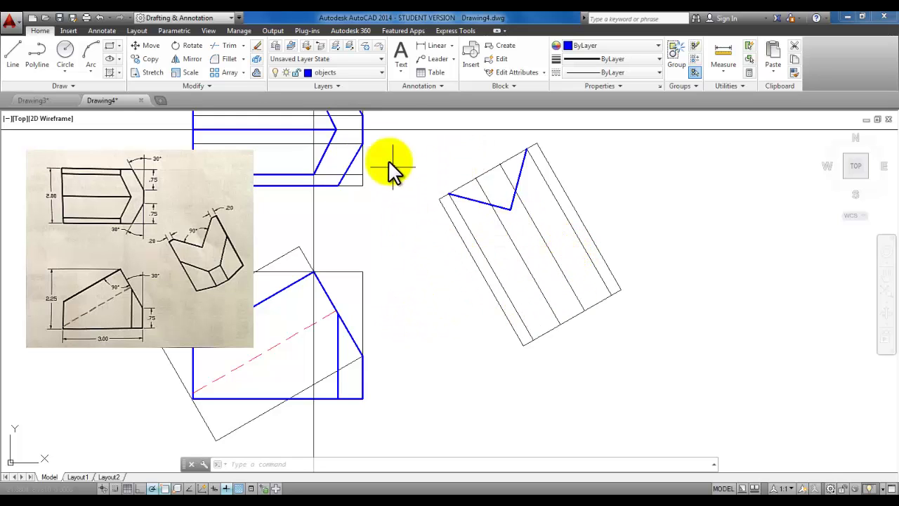
click(378, 72)
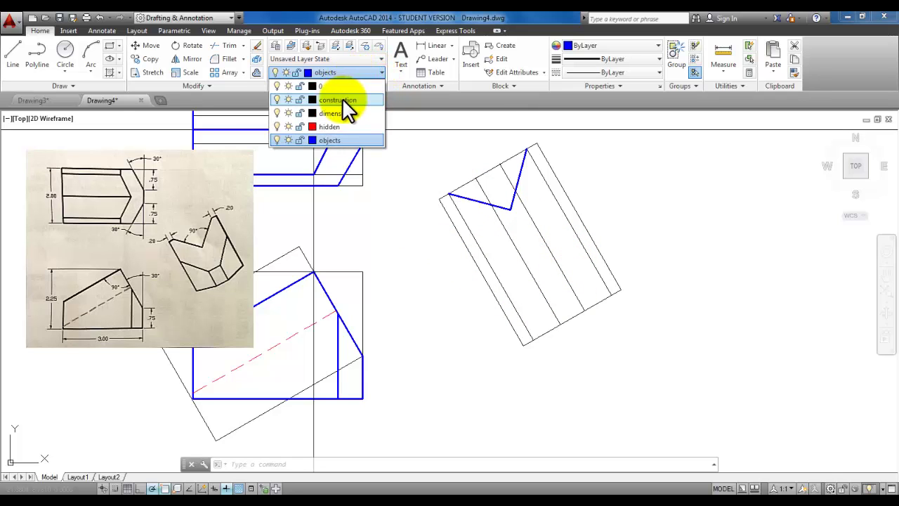
click(333, 100)
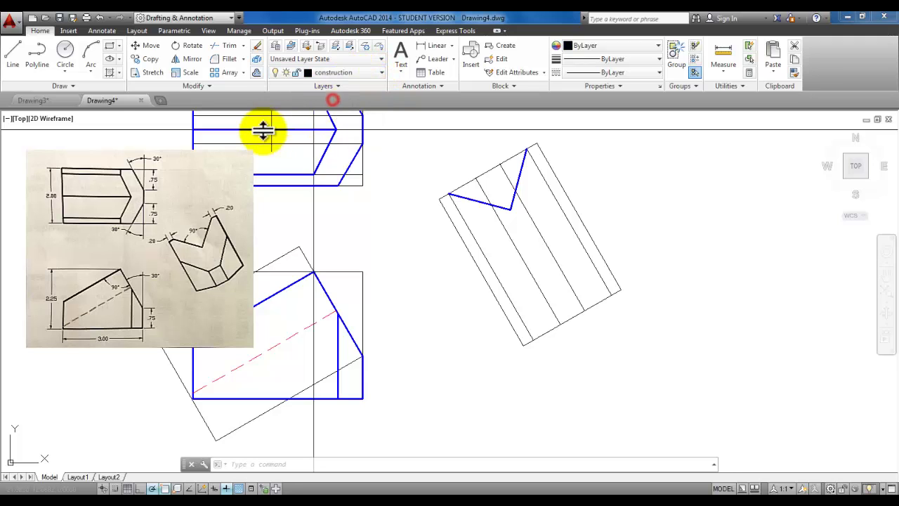
click(60, 85)
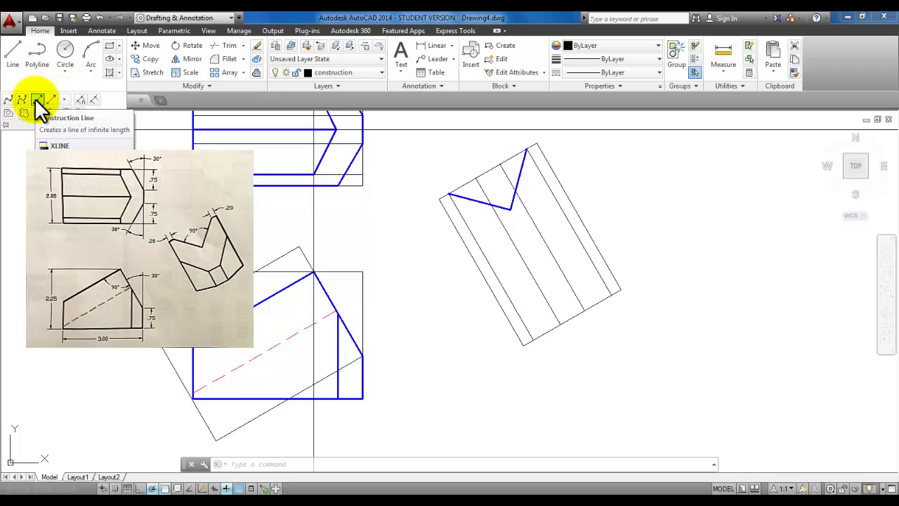
click(36, 100)
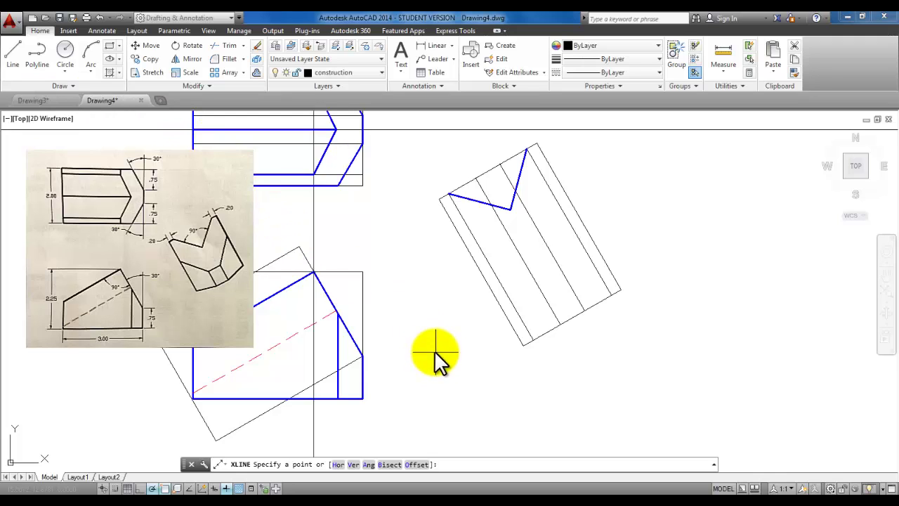
click(338, 313)
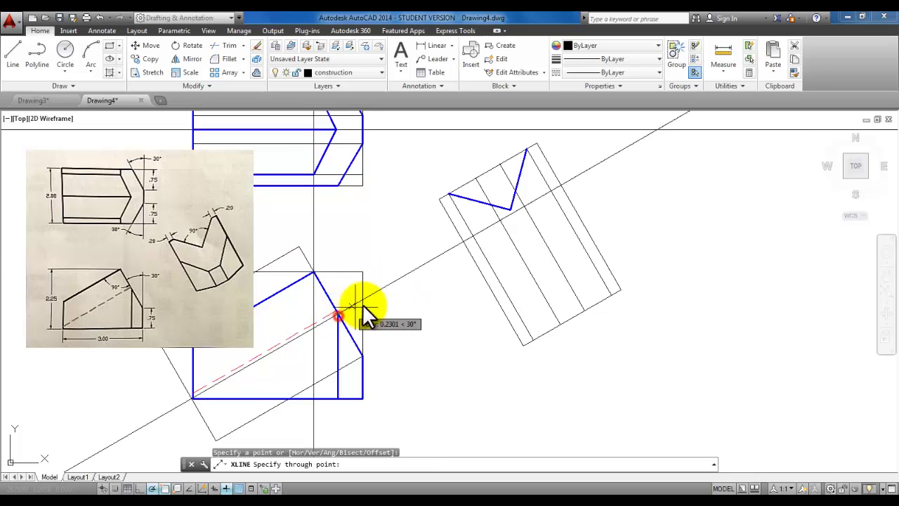
click(428, 261)
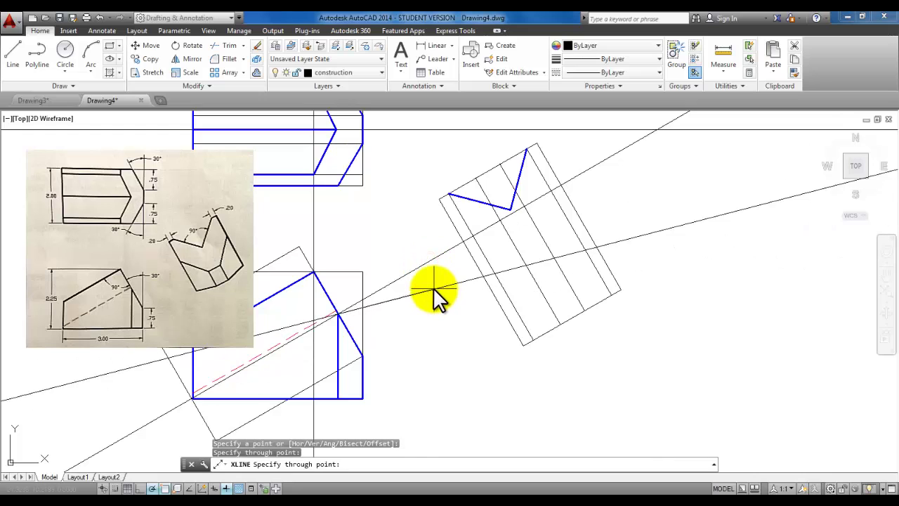
key(Return)
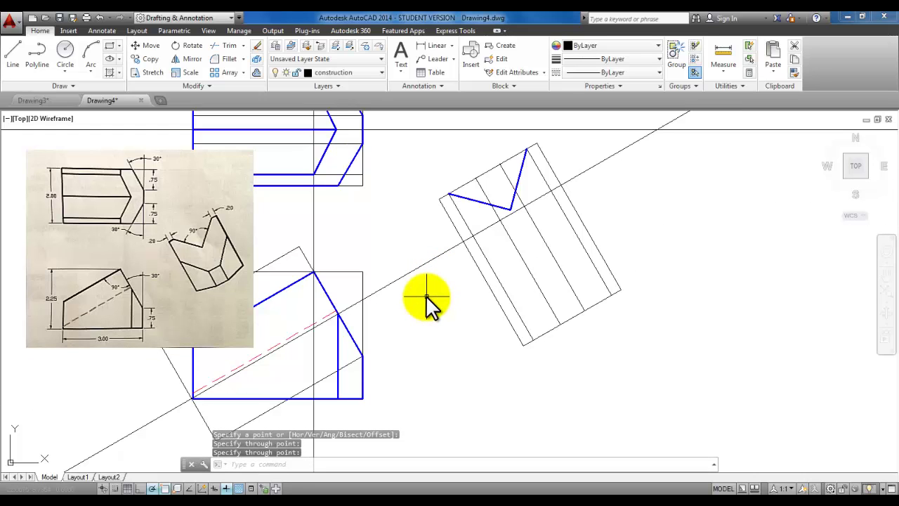
Step: Add a 30° construction line from the lower end of the lower view's slanted right edge across the auxiliary view
right_click(427, 296)
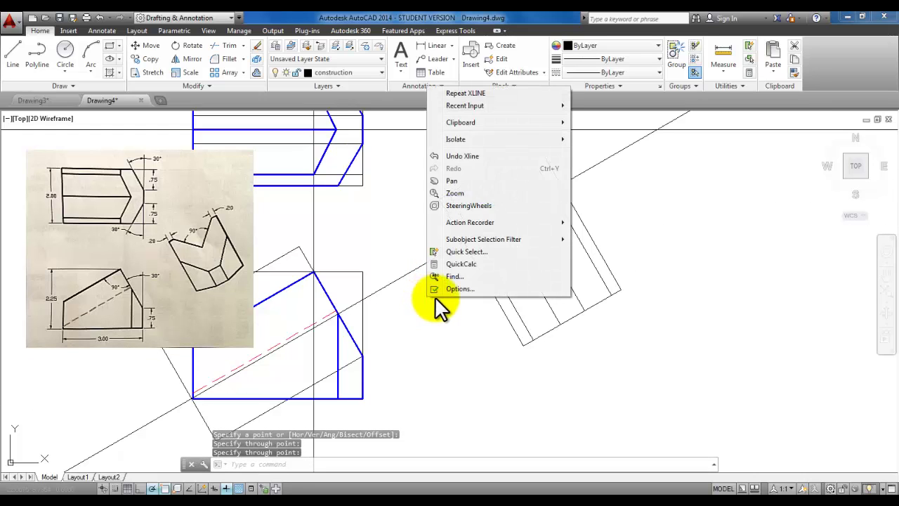
click(483, 89)
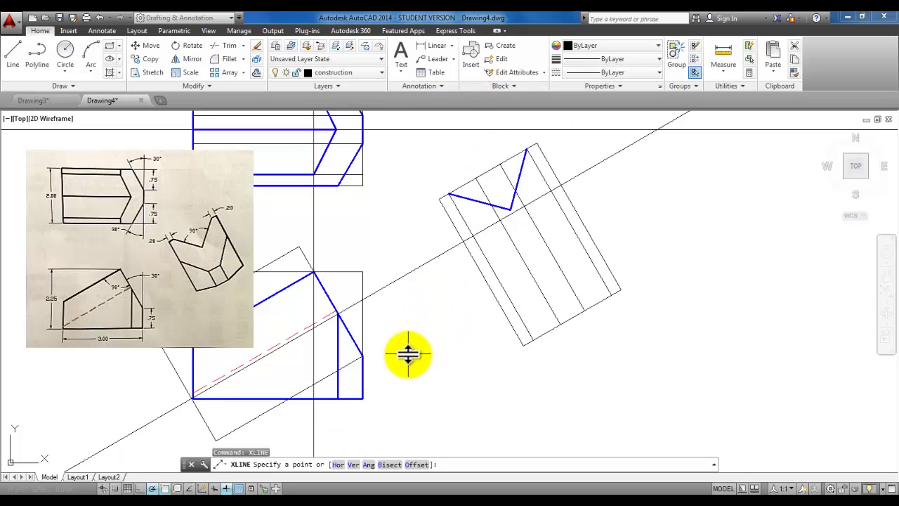
click(363, 356)
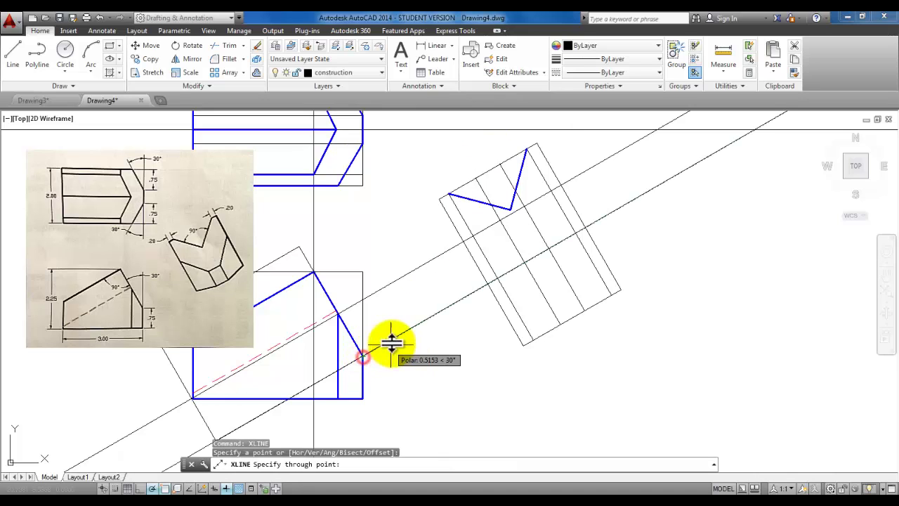
click(426, 316)
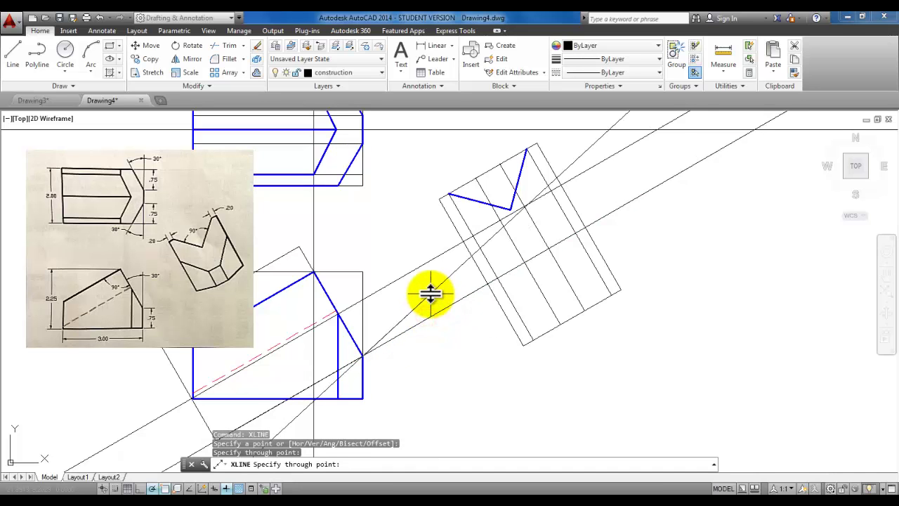
key(Return)
Step: Add a parallel construction line from the bottom end of the lower view's inner vertical edge across the auxiliary view
mouse_move(427, 363)
middle_down()
mouse_move(427, 302)
mouse_move(417, 324)
middle_up()
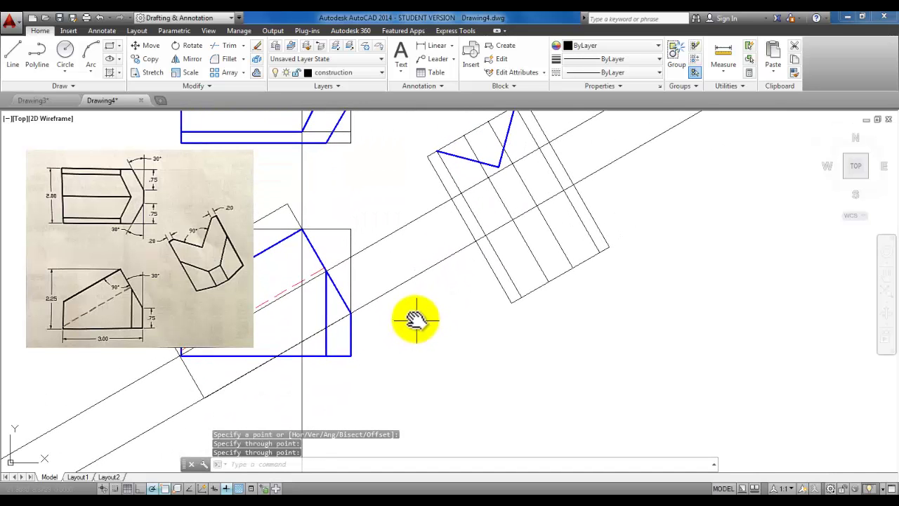
right_click(417, 319)
click(474, 107)
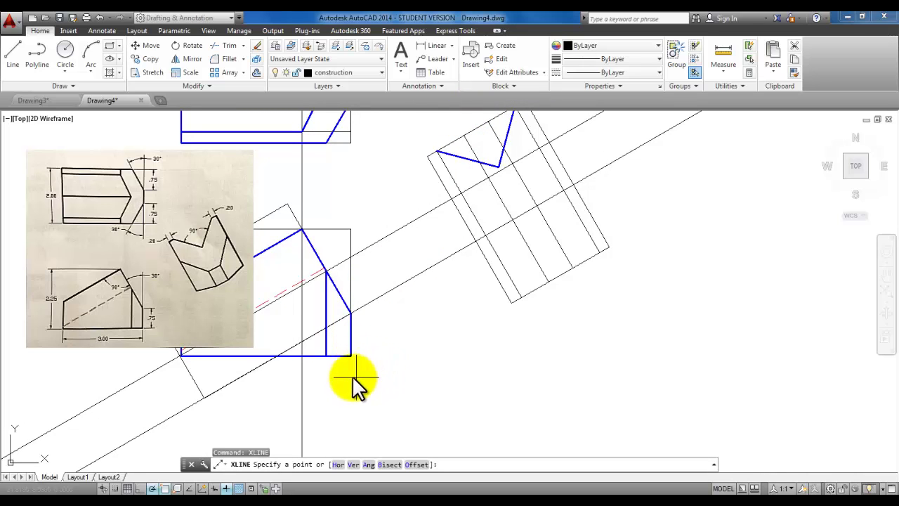
click(327, 356)
click(401, 312)
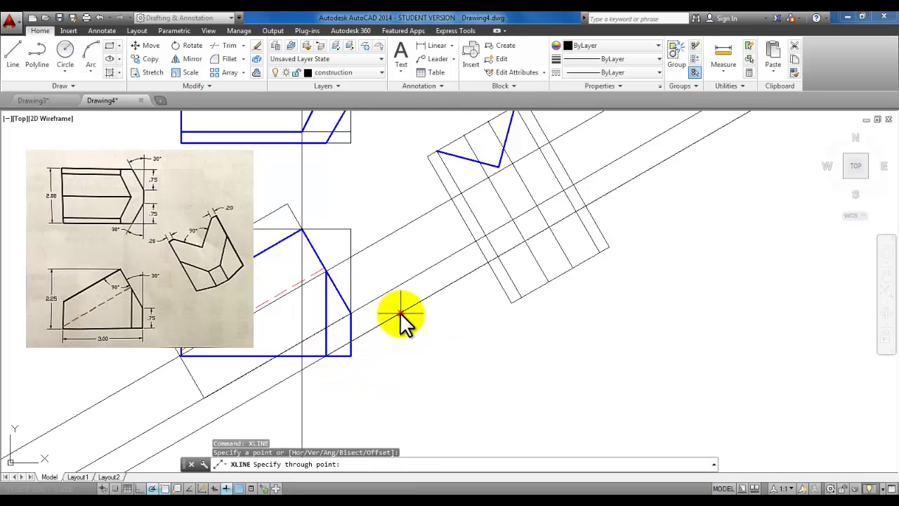
key(Return)
right_click(392, 336)
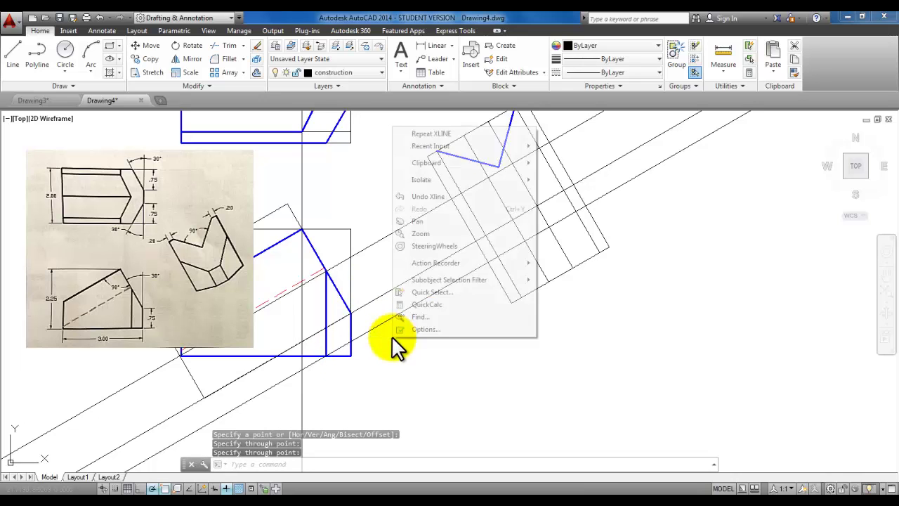
Step: Add a 30° construction line from the lower view's bottom outer corner across the auxiliary view
click(454, 135)
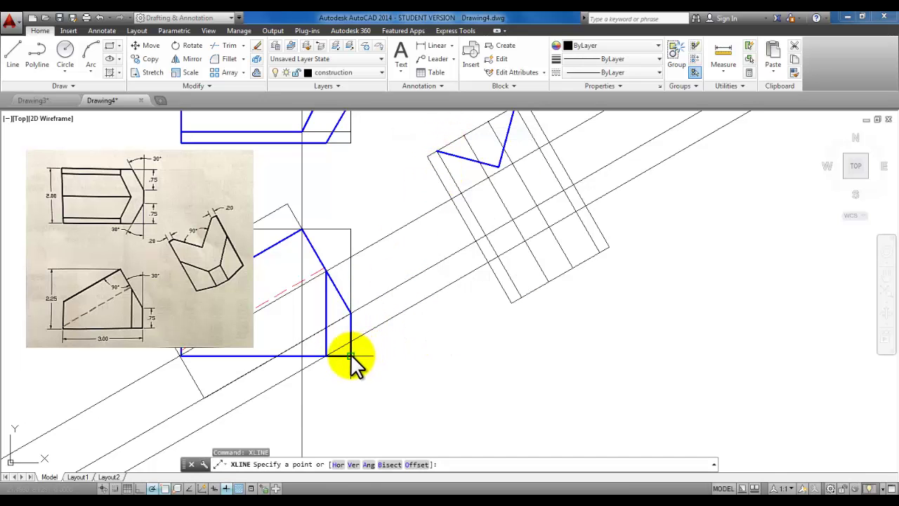
click(351, 354)
click(422, 316)
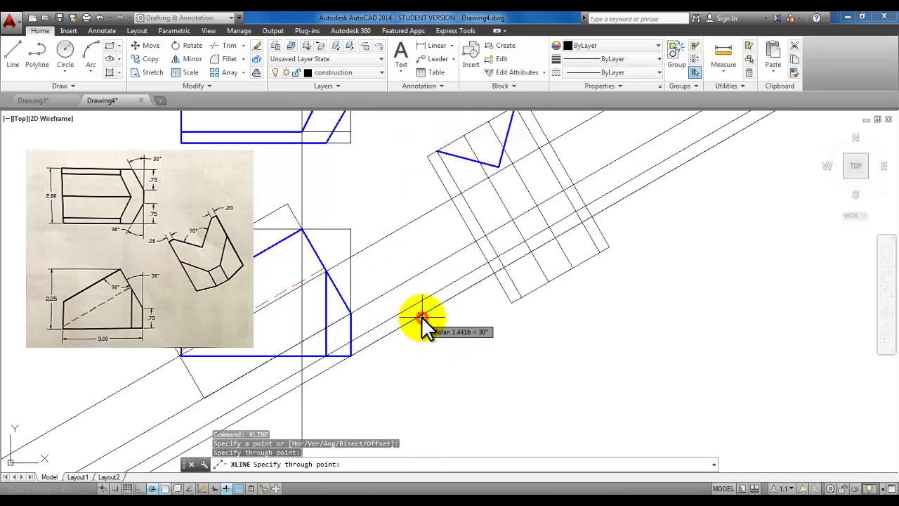
key(Return)
Step: On the objects layer, outline the auxiliary view from one notch end around both long sides and the three-segment lower edge to the other notch end
mouse_move(453, 235)
middle_down()
mouse_move(407, 287)
mouse_move(401, 281)
middle_up()
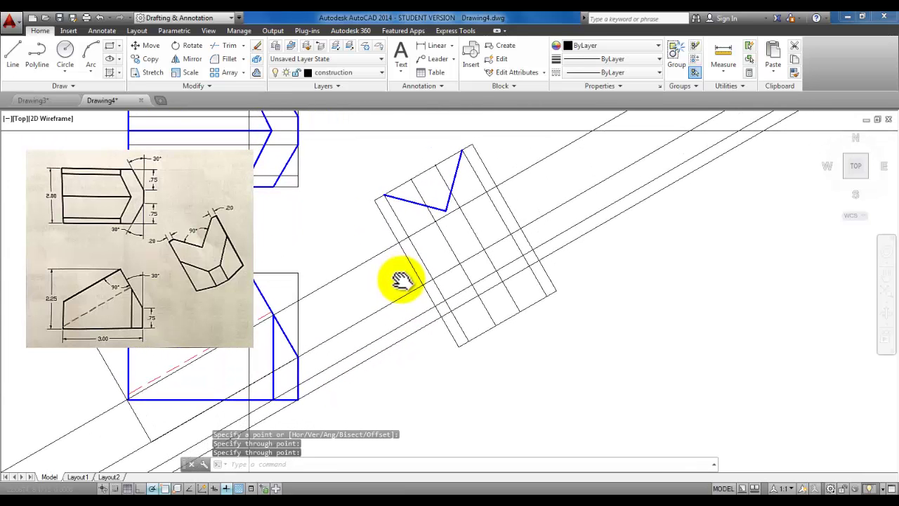
click(351, 71)
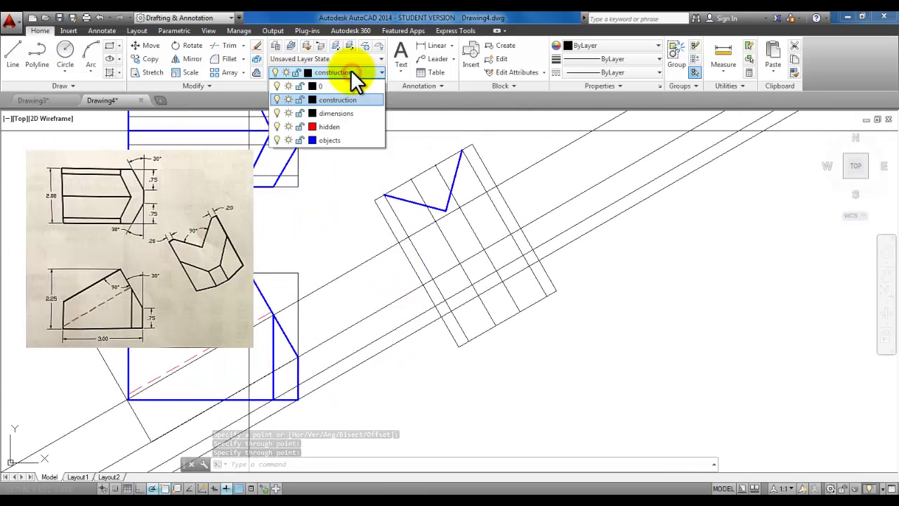
click(328, 140)
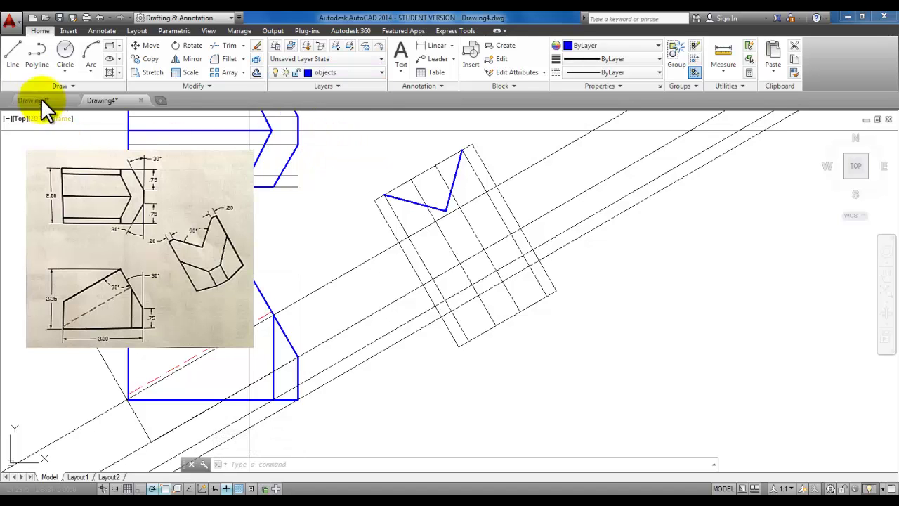
click(12, 58)
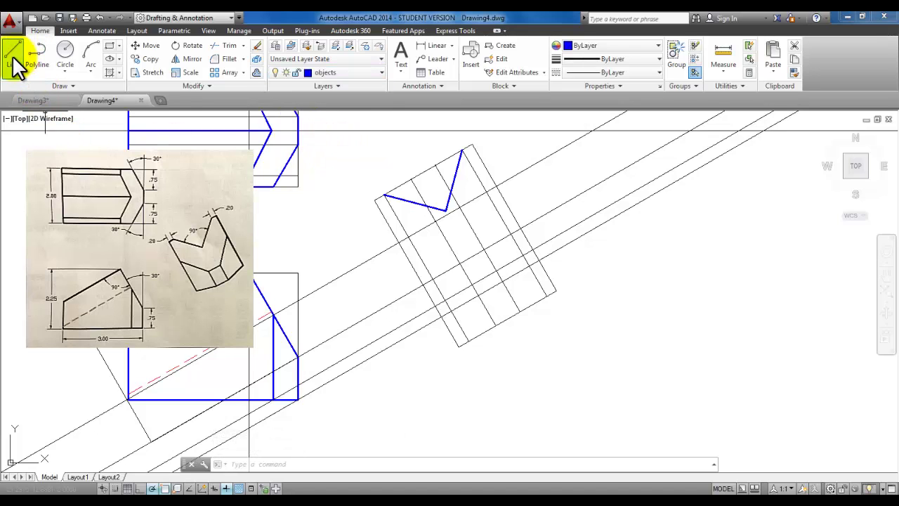
click(375, 200)
click(375, 200)
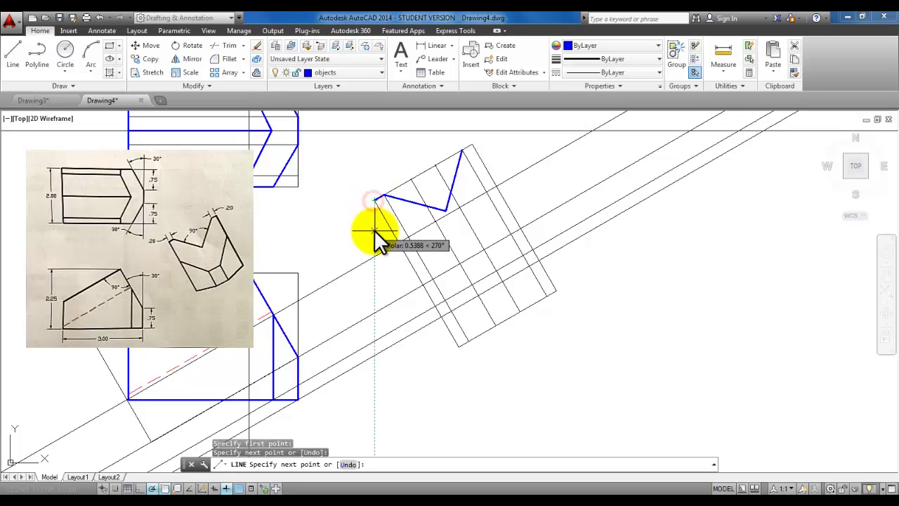
click(435, 306)
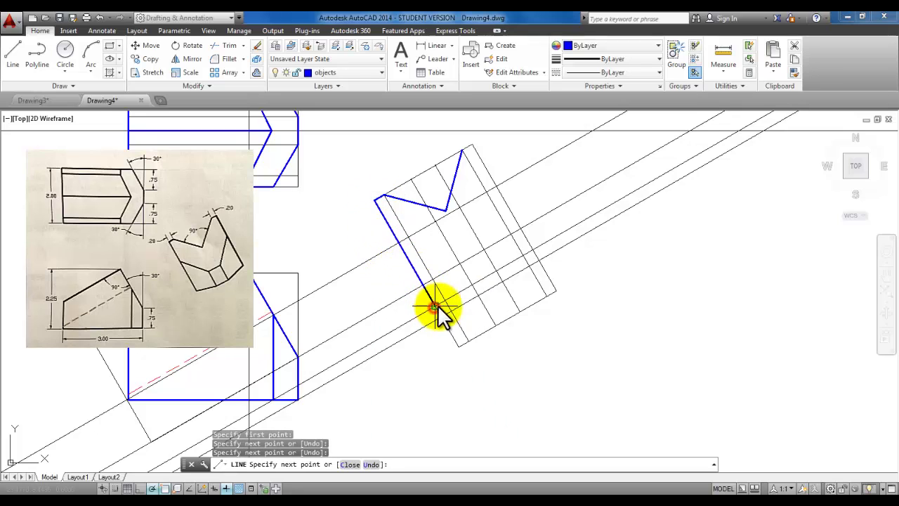
click(479, 296)
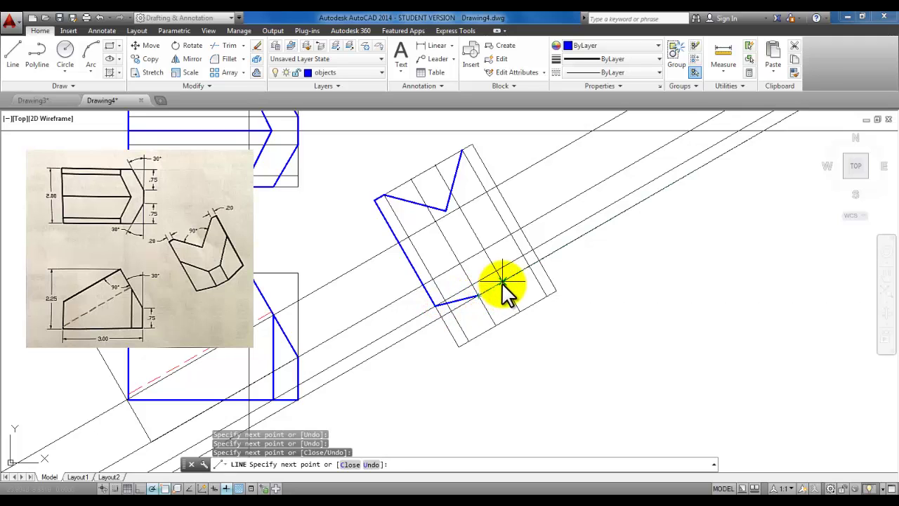
click(503, 281)
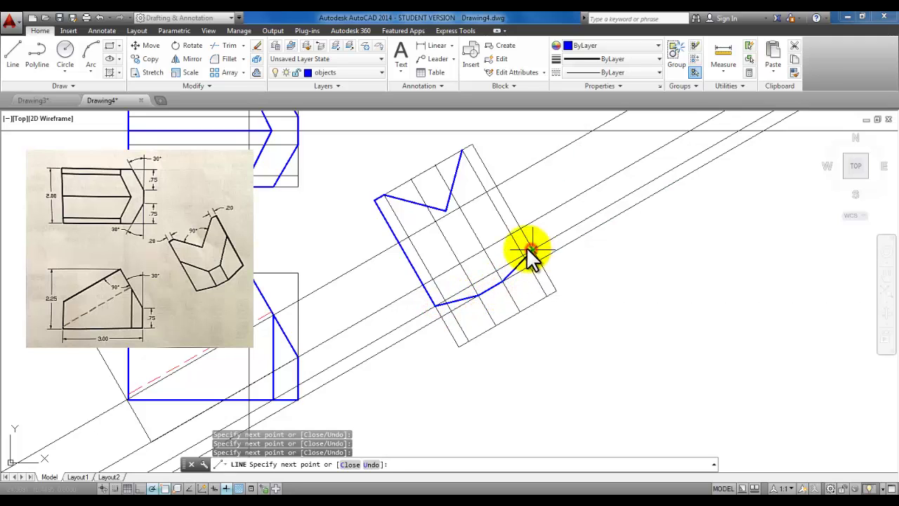
click(532, 250)
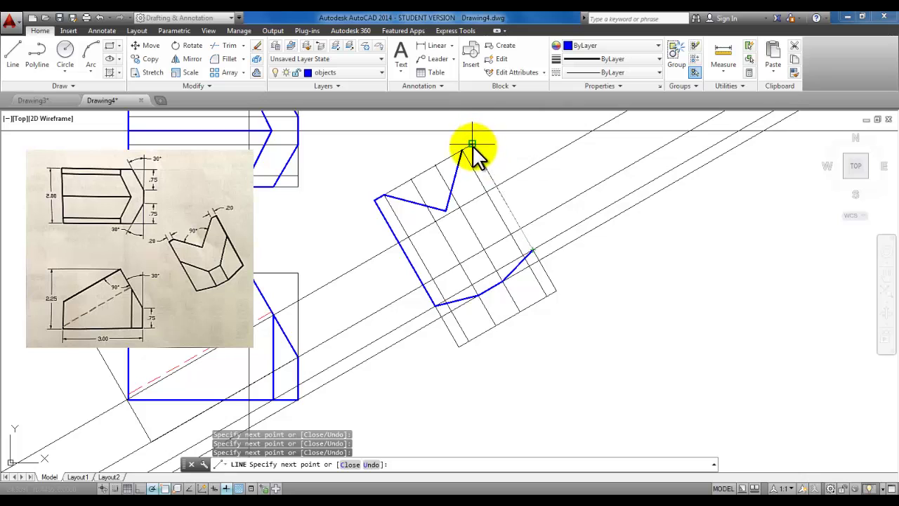
click(470, 148)
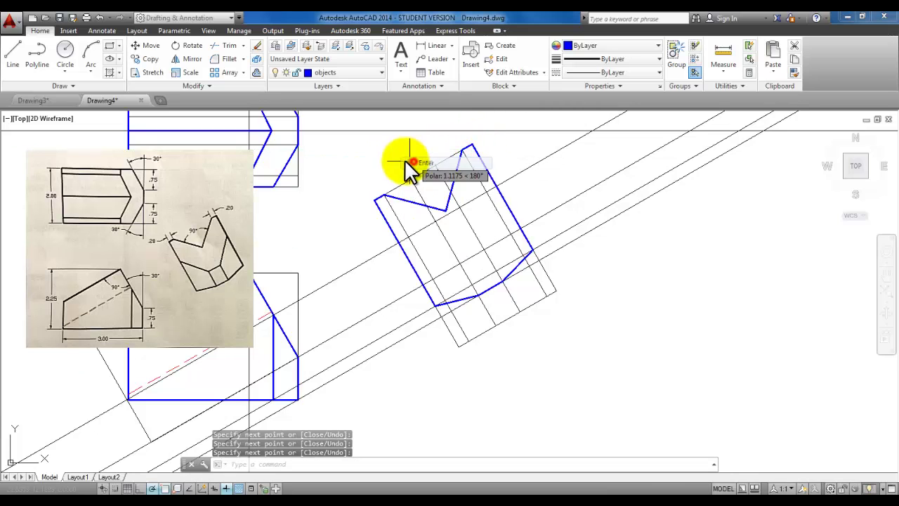
key(Return)
Step: Draw the auxiliary view's inner three-segment edge between its two long sides through the projected construction intersections
right_click(362, 163)
click(373, 172)
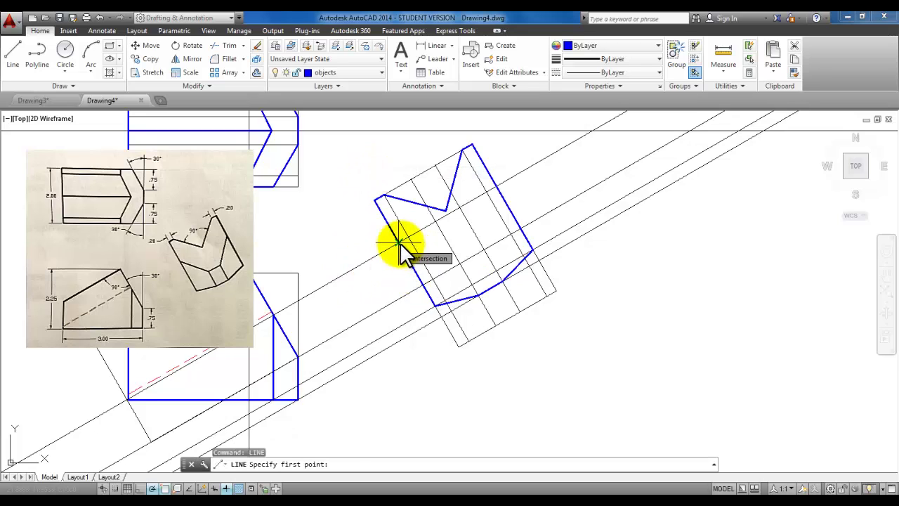
click(398, 242)
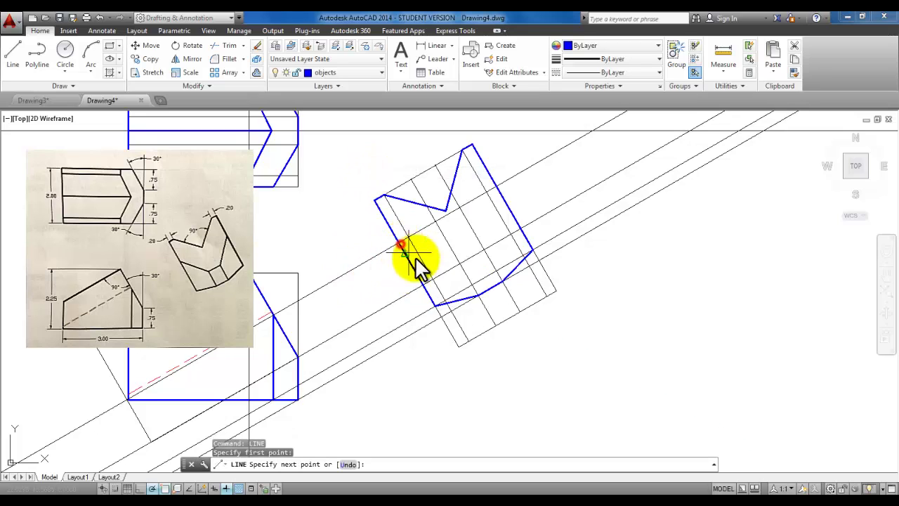
click(462, 263)
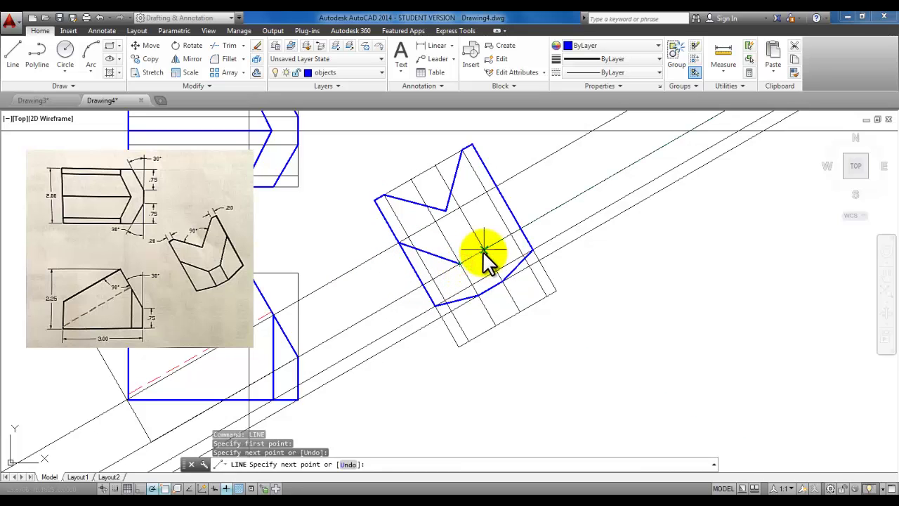
click(484, 250)
click(495, 187)
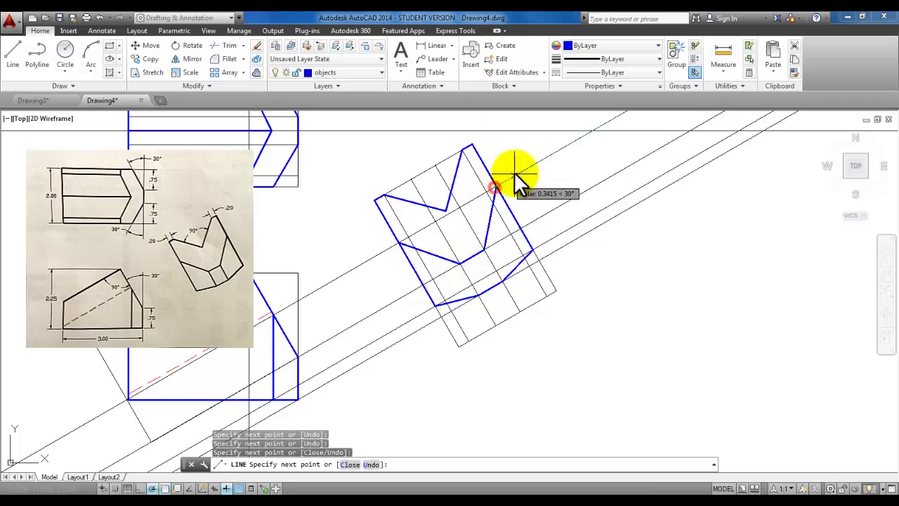
right_click(519, 176)
click(541, 188)
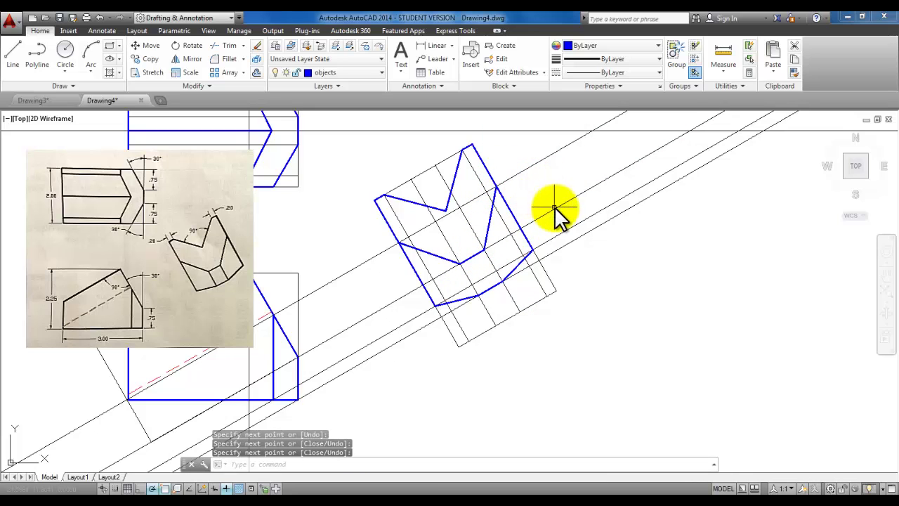
Step: Draw two short parallel lines connecting the inner edge's two corners to the matching corners of the auxiliary view's lower outline
right_click(555, 208)
click(577, 210)
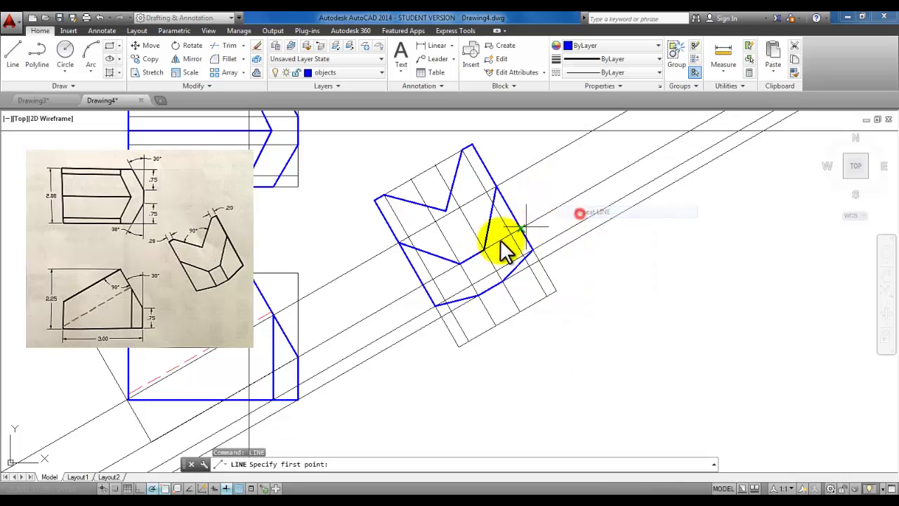
click(484, 249)
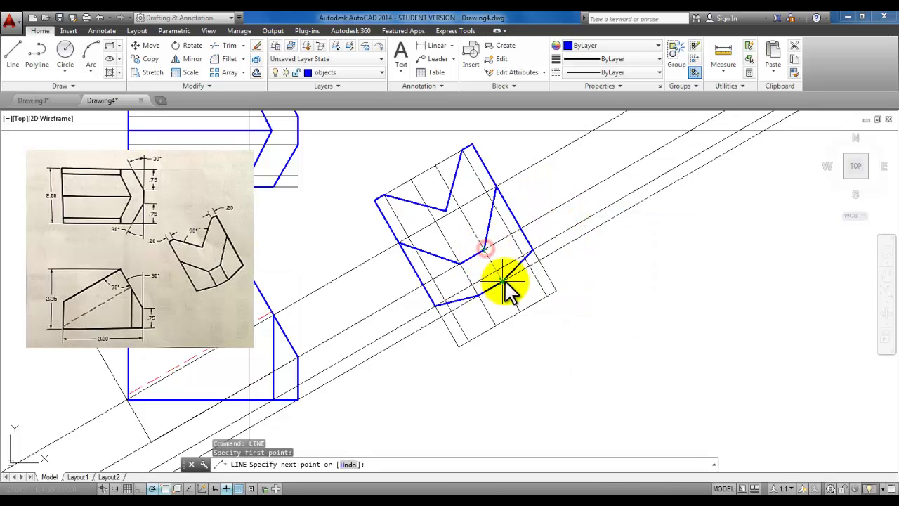
right_click(495, 247)
click(509, 255)
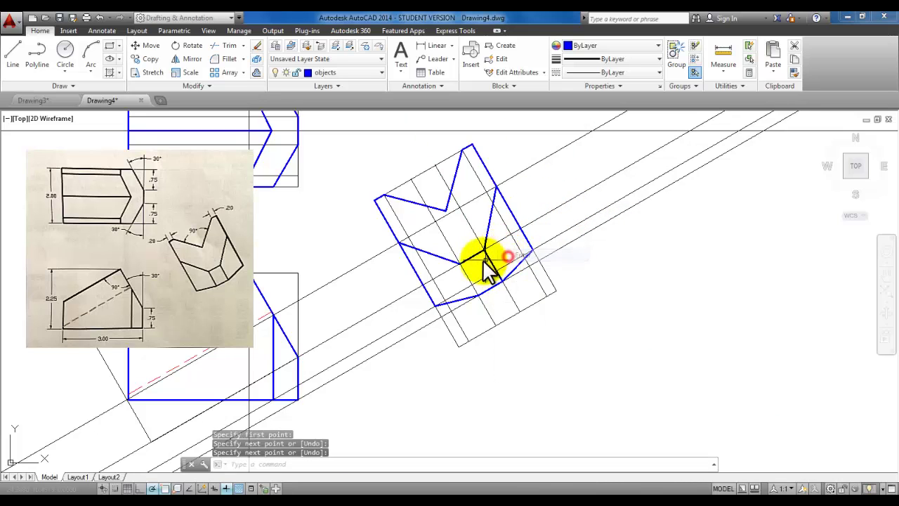
right_click(554, 211)
click(562, 217)
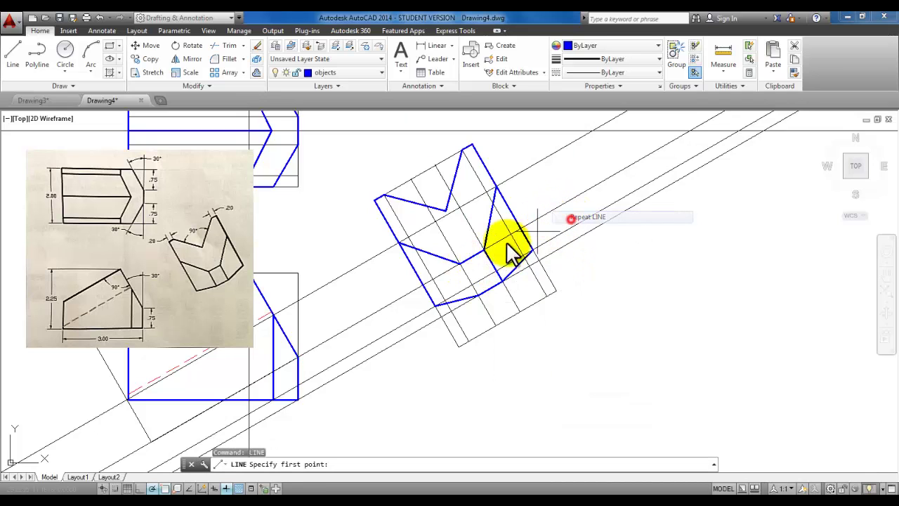
click(460, 263)
click(479, 297)
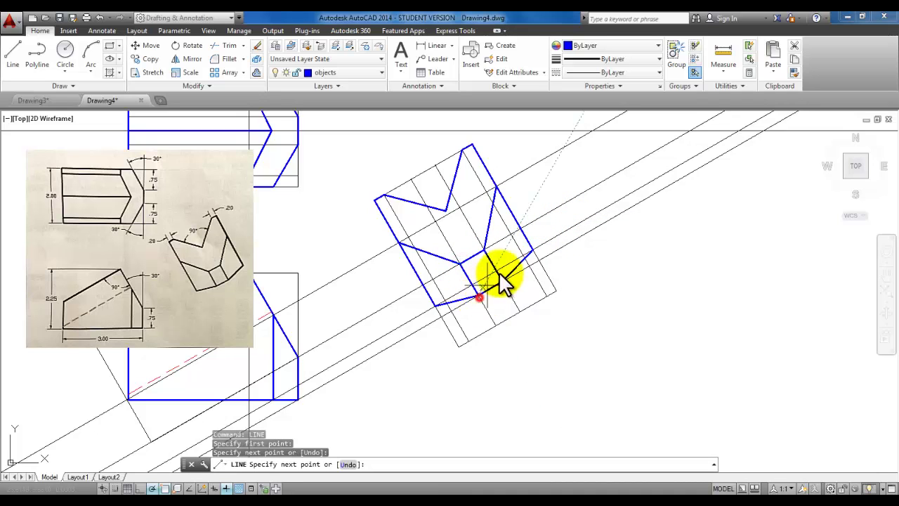
right_click(571, 220)
click(581, 225)
Step: Draw short vertical lines in the upper view from both ends of the notch edge to the outer horizontal edges
scroll(544, 299, down, 2)
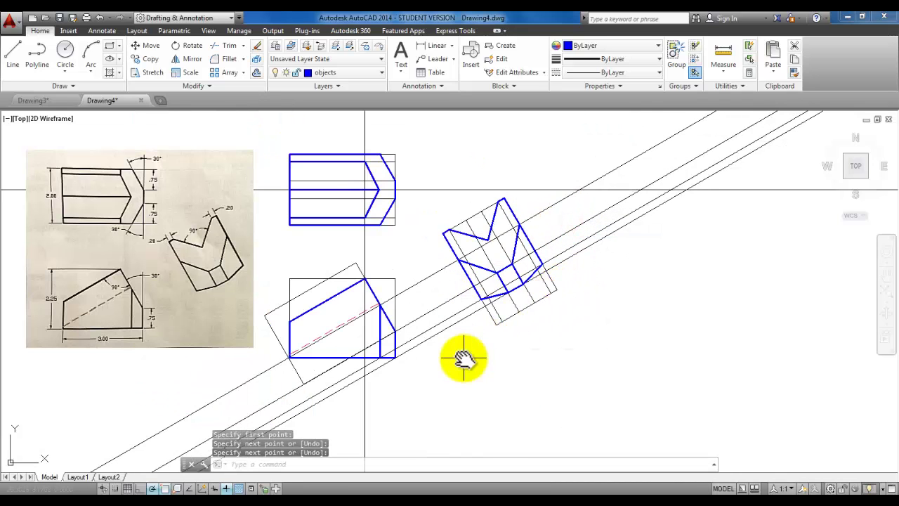
middle_drag(450, 351, 489, 340)
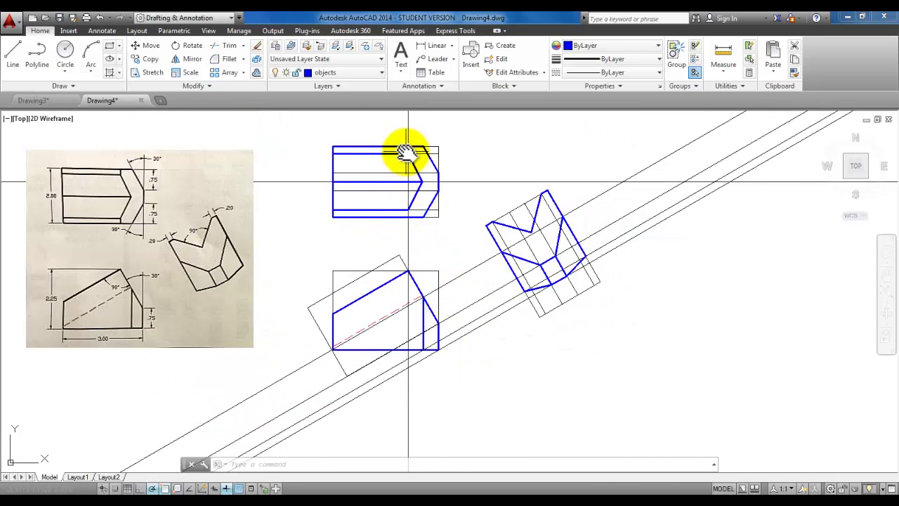
scroll(408, 150, up, 2)
right_click(256, 144)
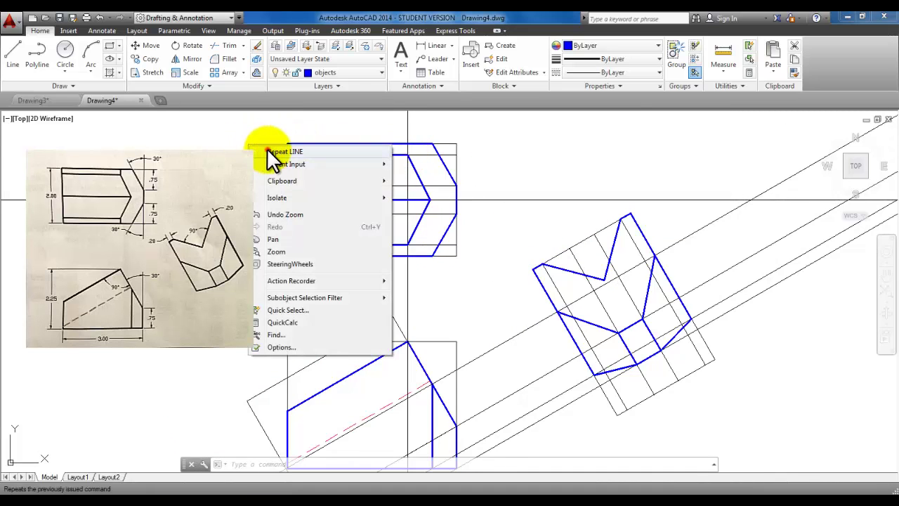
click(271, 152)
click(408, 144)
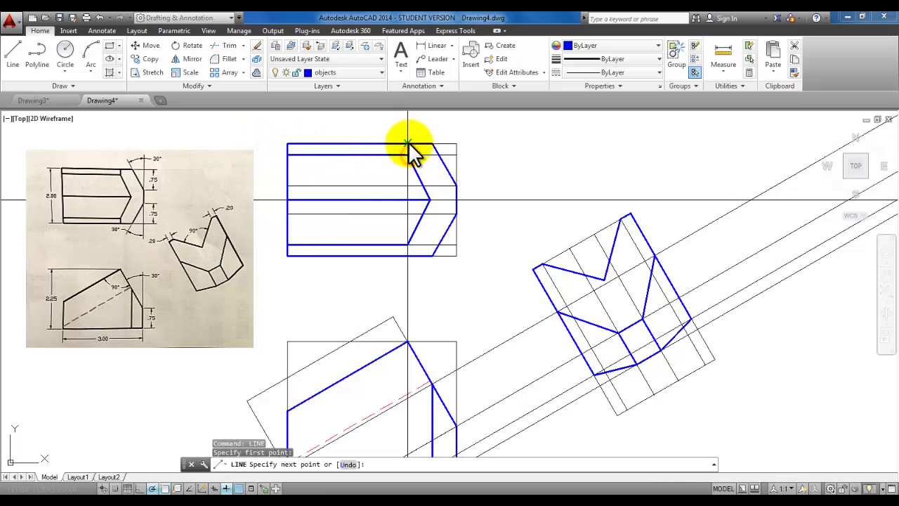
right_click(420, 128)
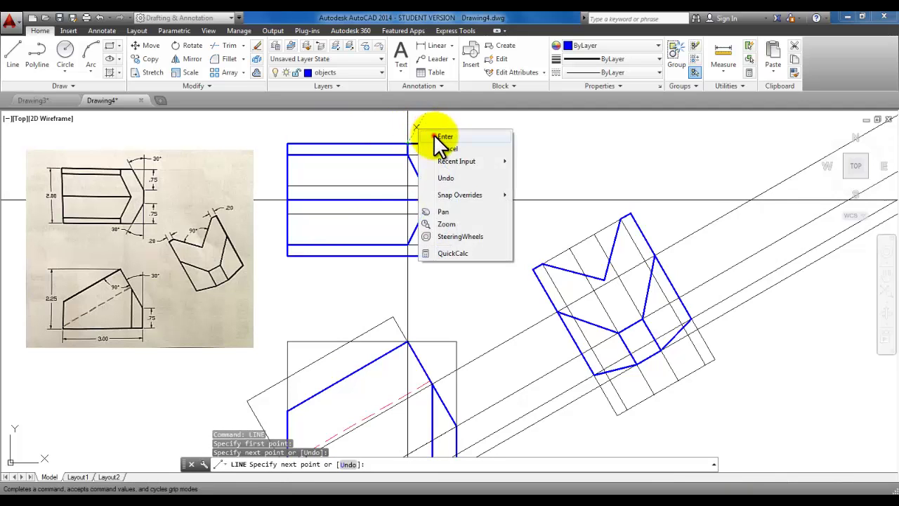
click(435, 137)
right_click(431, 115)
click(437, 137)
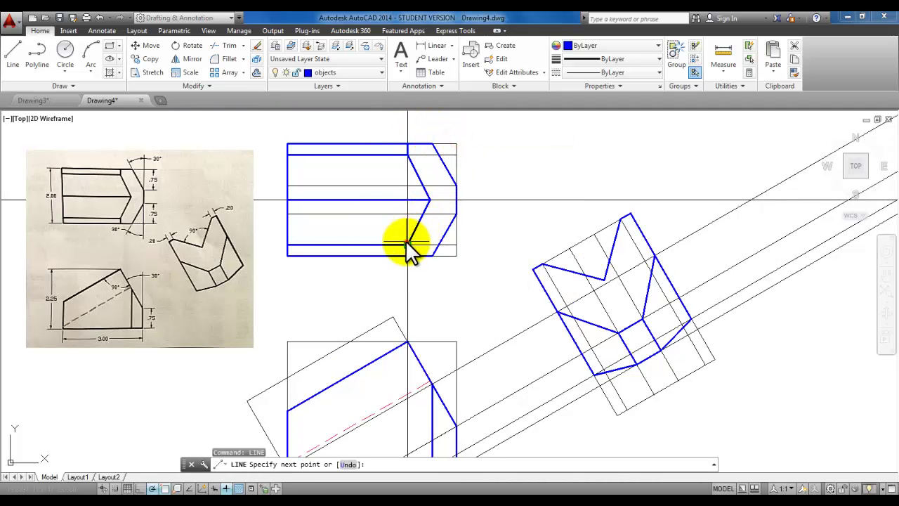
key(Escape)
Step: Freeze the construction layer
scroll(396, 226, down, 3)
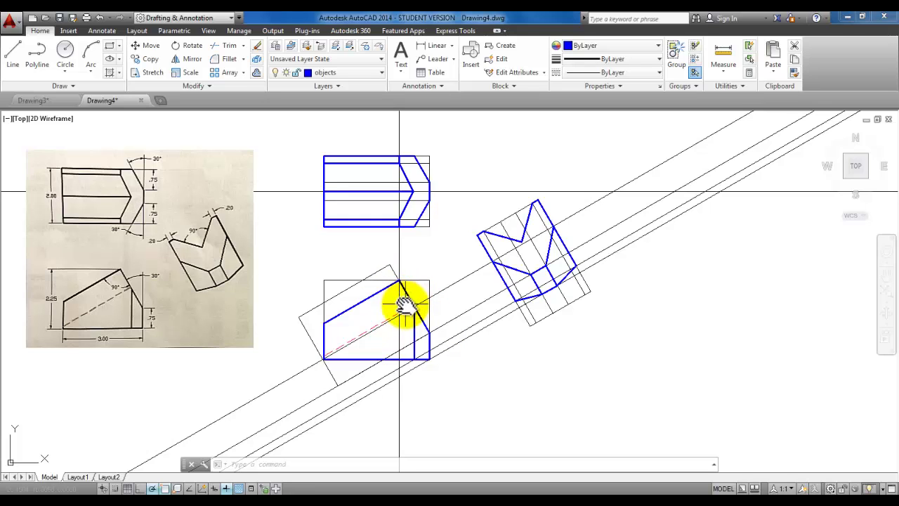
click(379, 72)
click(286, 99)
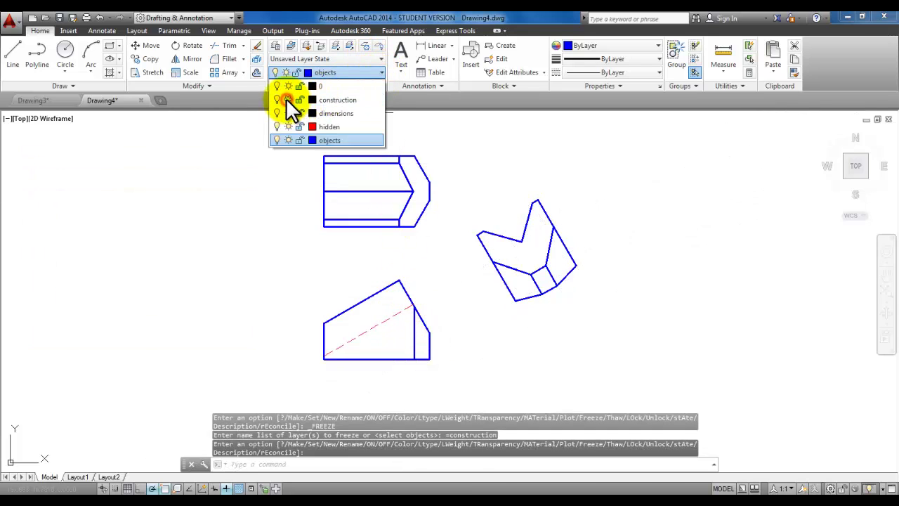
Step: On the dimensions layer, add a vertical linear dimension for the full height of the upper view, placed outside its left edge
click(337, 113)
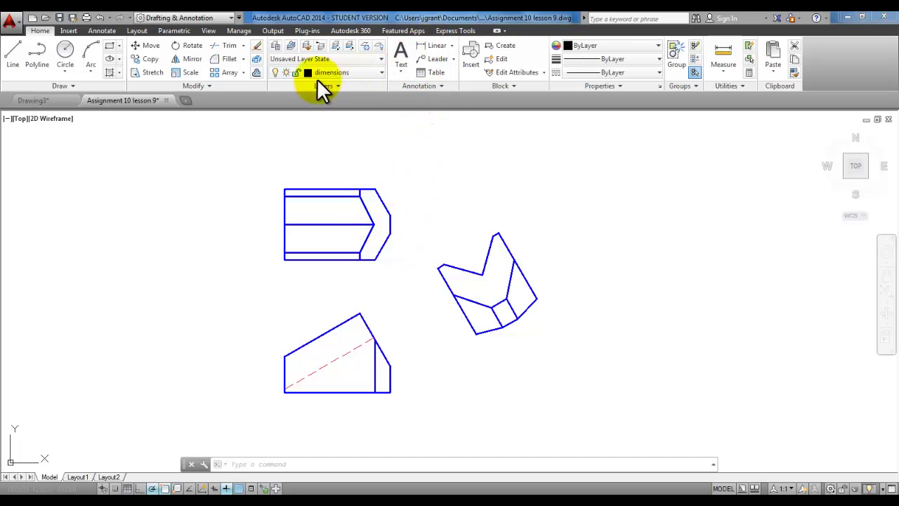
click(433, 46)
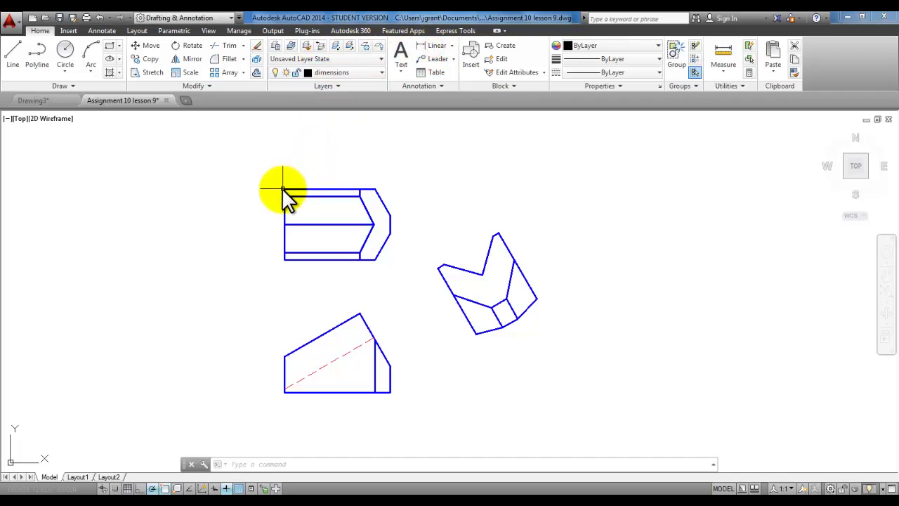
click(427, 48)
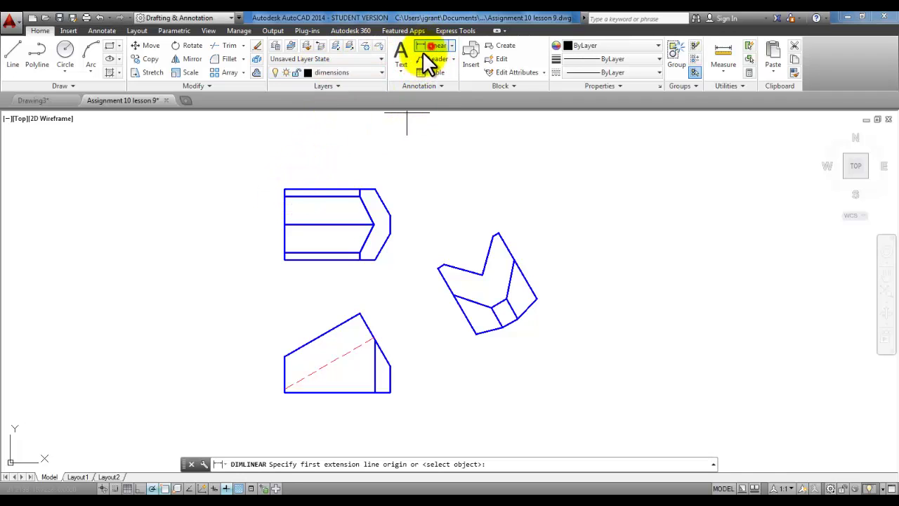
click(284, 189)
click(284, 259)
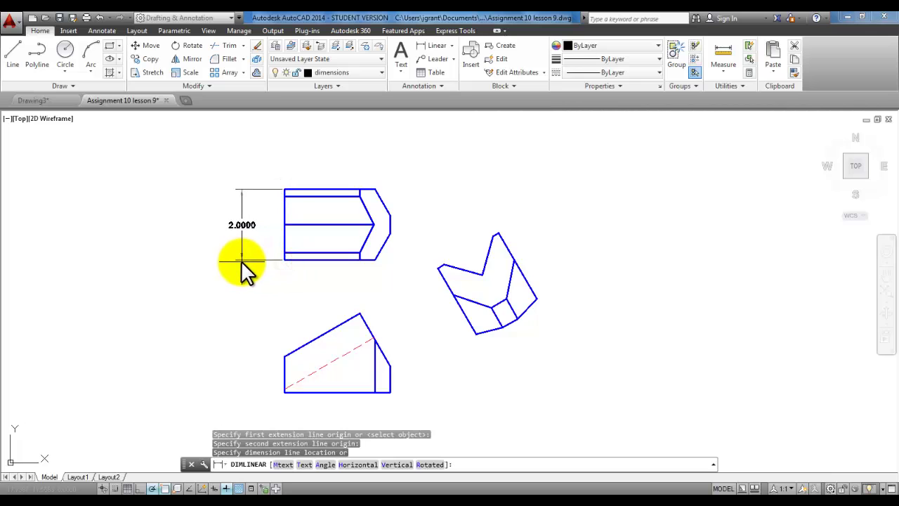
scroll(258, 248, up, 2)
middle_drag(259, 248, 220, 240)
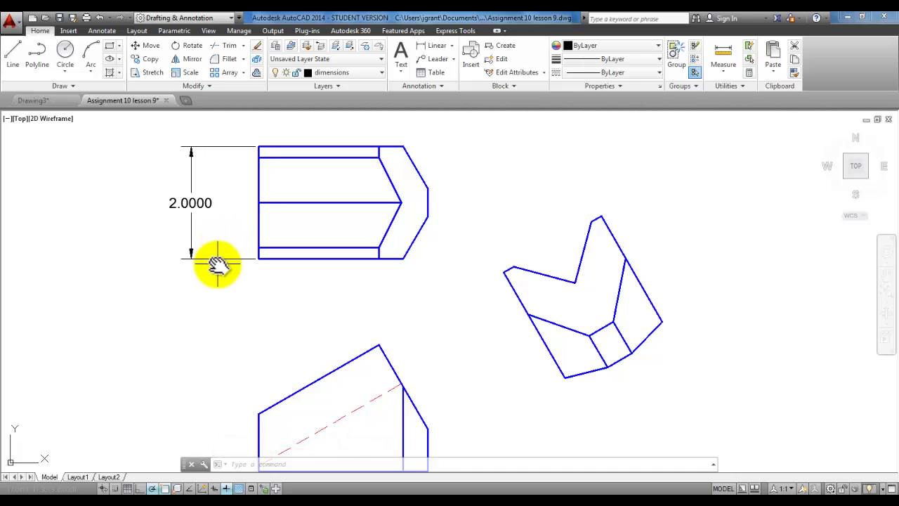
Step: Modify the Standard dimension style to use a linear precision of 0.00 and suppress leading zeros
text(d)
key(Return)
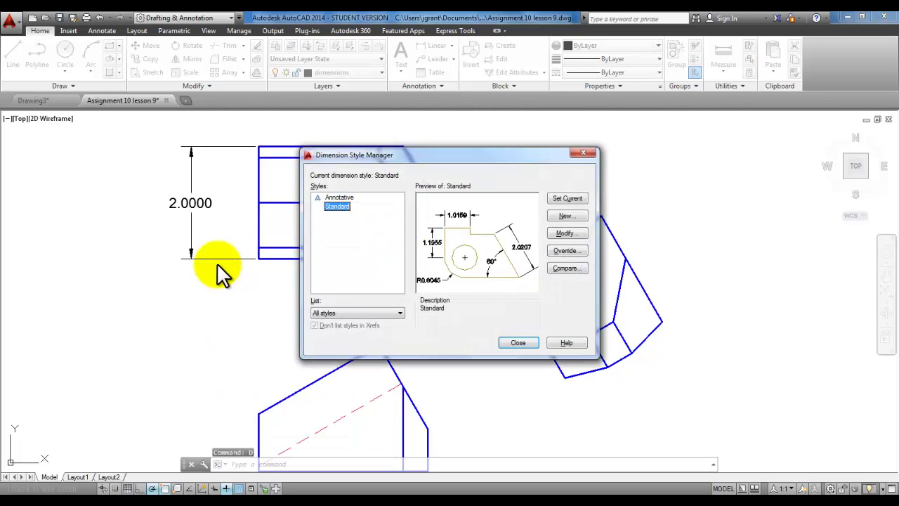
click(566, 232)
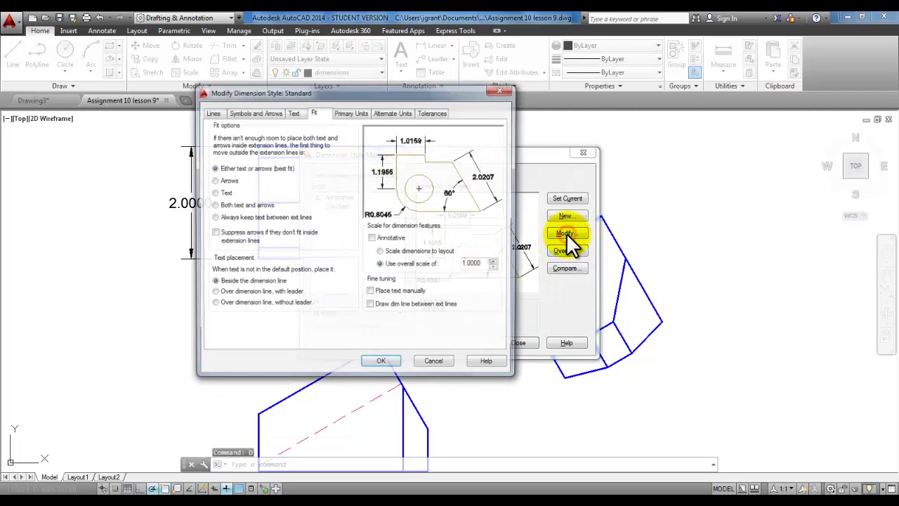
click(359, 112)
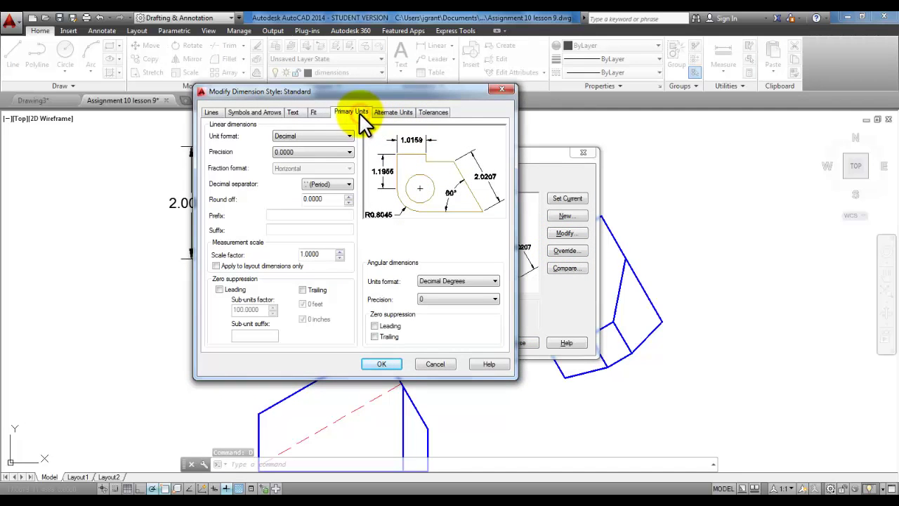
drag(357, 88, 479, 87)
click(431, 149)
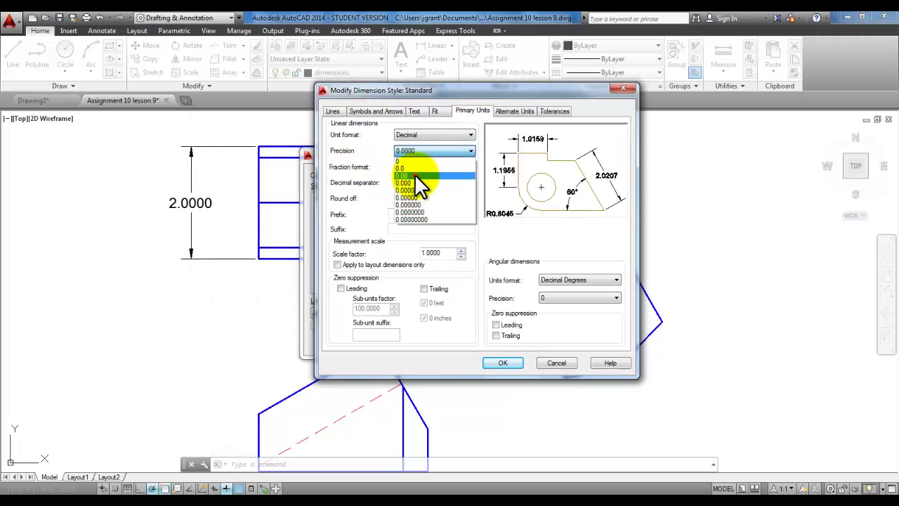
click(414, 175)
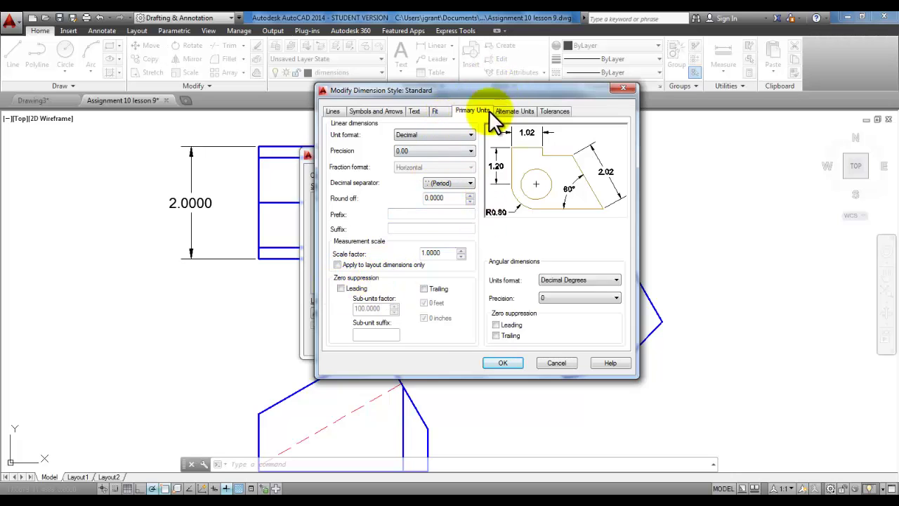
click(340, 289)
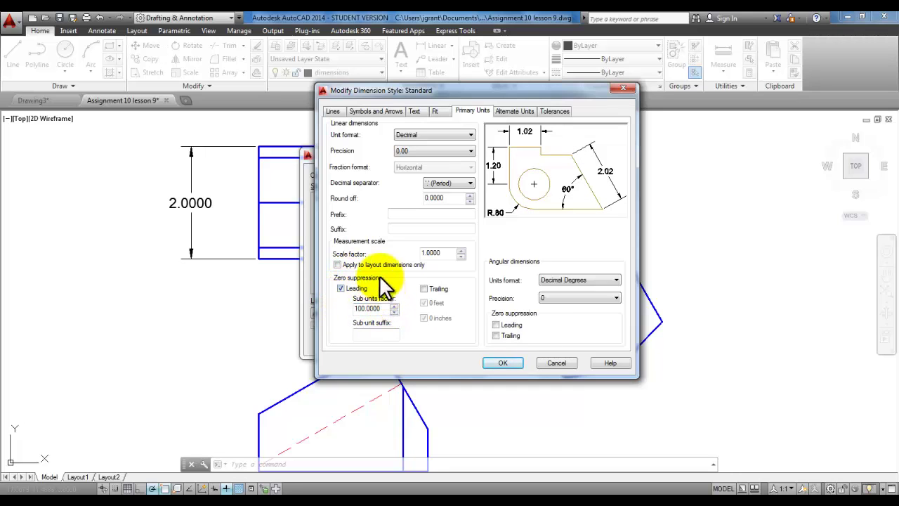
Step: Set the Standard dimension style's overall scale to .8 and apply the style changes
click(438, 111)
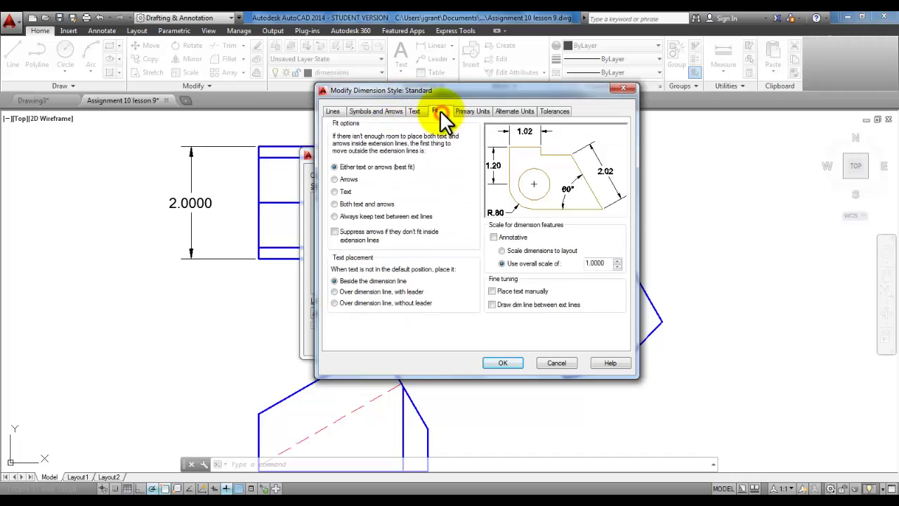
double_click(608, 263)
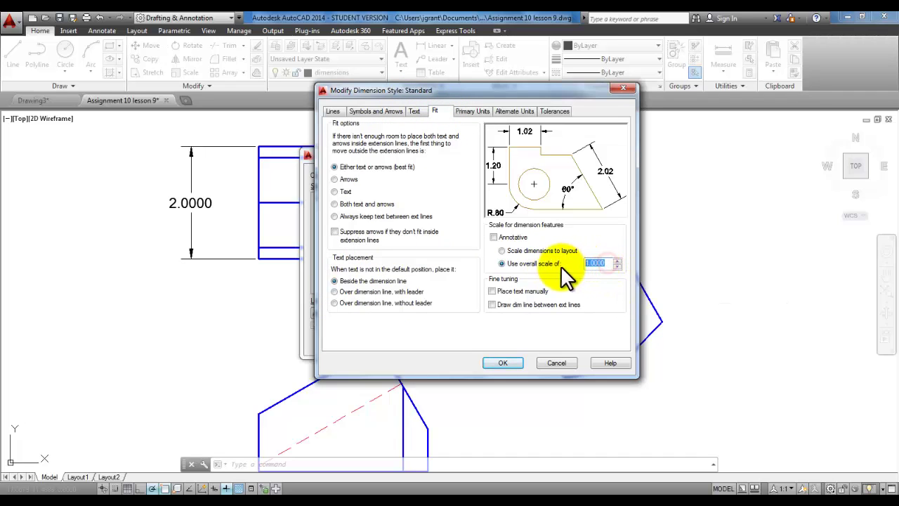
key(BackSpace)
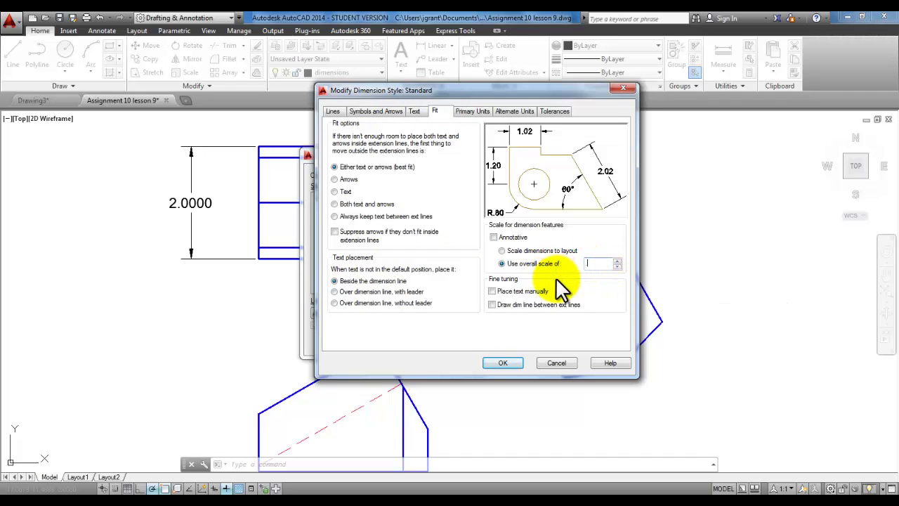
text(8)
click(503, 362)
click(514, 340)
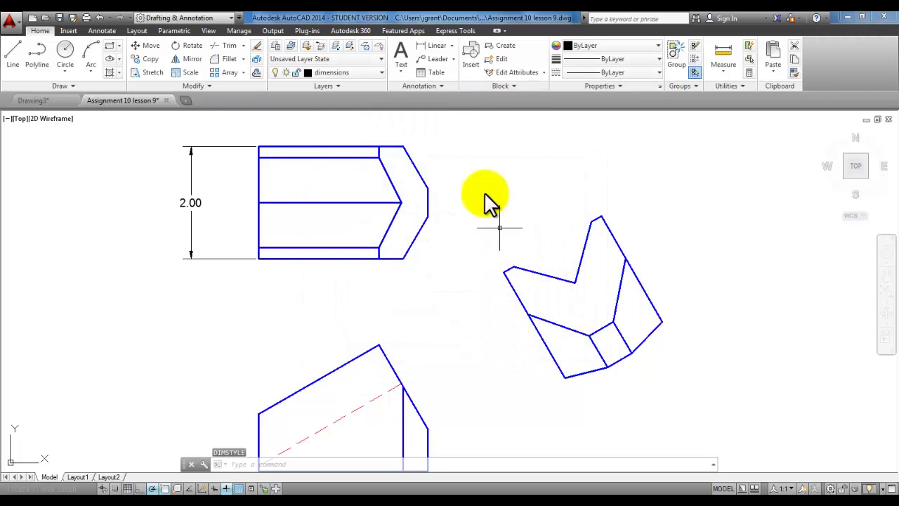
Step: Add a vertical linear dimension for the upper-right slanted corner of the upper view, placed outside its right edge
click(429, 42)
click(403, 146)
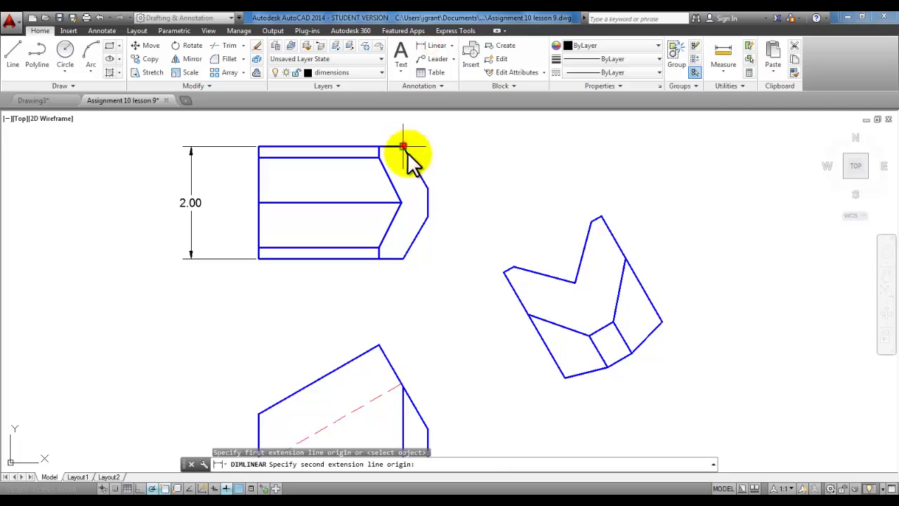
click(427, 188)
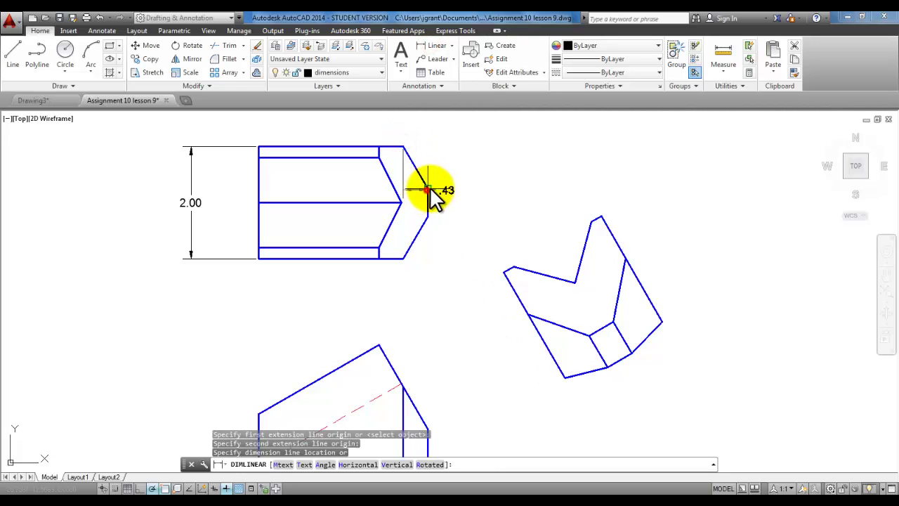
click(467, 176)
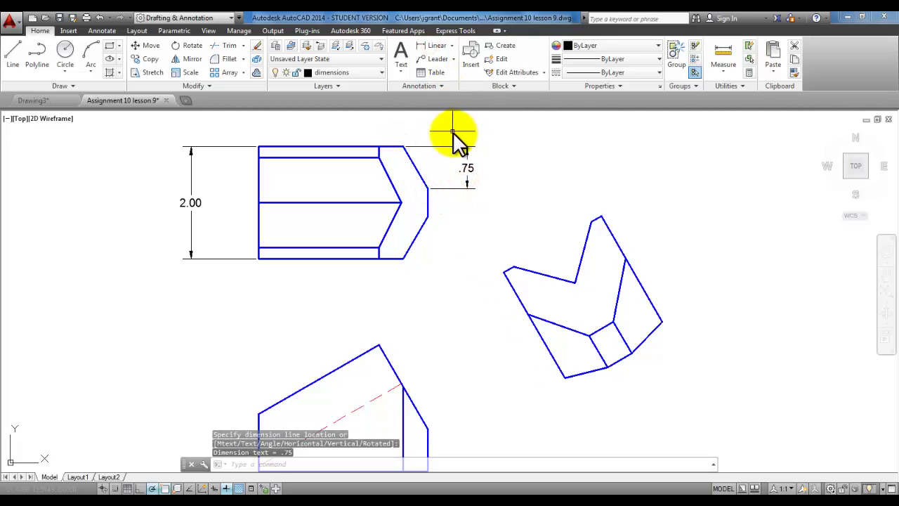
Step: Add a vertical linear dimension for the upper view's lower-right slanted corner, aligned with the dimension above it
right_click(509, 138)
click(531, 146)
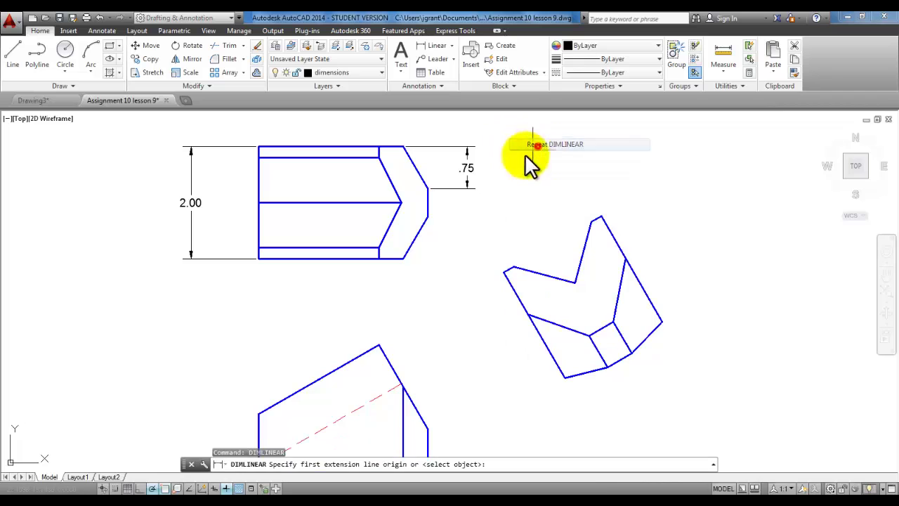
click(427, 218)
click(404, 258)
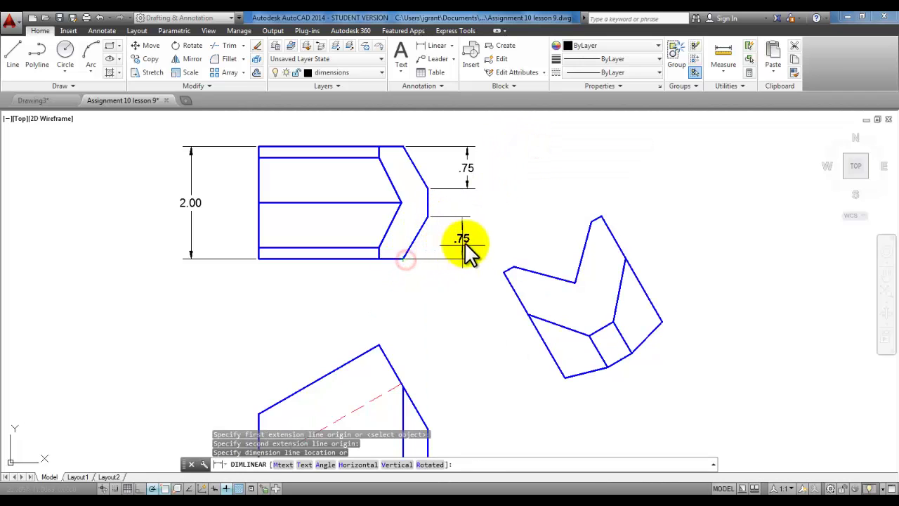
click(466, 189)
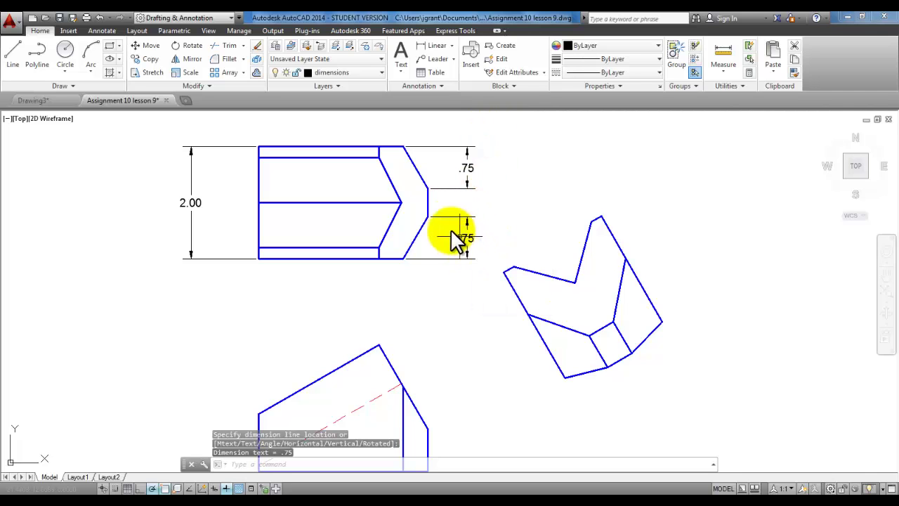
Step: Dimension the full height of the lower view from its peak to its base, aligned with the upper view's overall height dimension
scroll(449, 218, down, 2)
scroll(449, 218, up, 3)
mouse_move(436, 228)
middle_down()
mouse_move(438, 261)
mouse_move(427, 208)
middle_up()
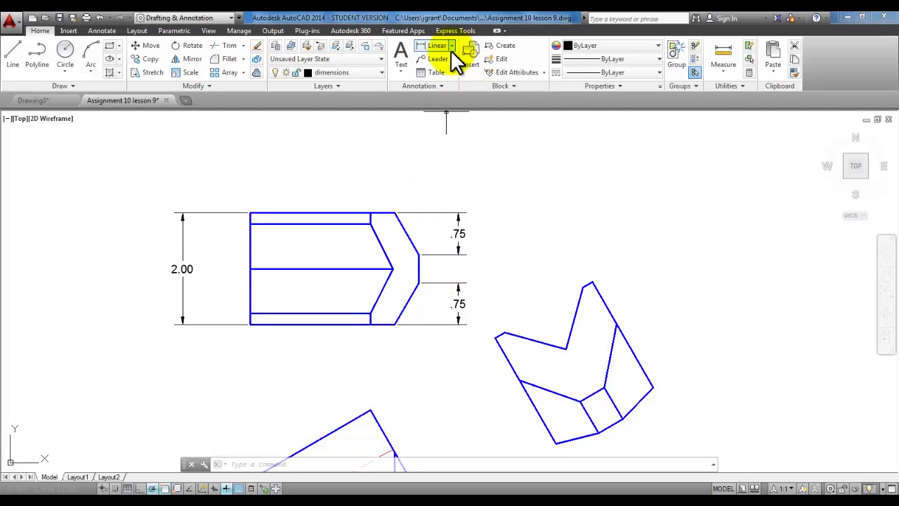
scroll(450, 338, down, 2)
mouse_move(451, 381)
middle_down()
mouse_move(412, 247)
mouse_move(380, 266)
mouse_move(372, 337)
middle_up()
scroll(411, 246, up, 2)
scroll(379, 267, down, 2)
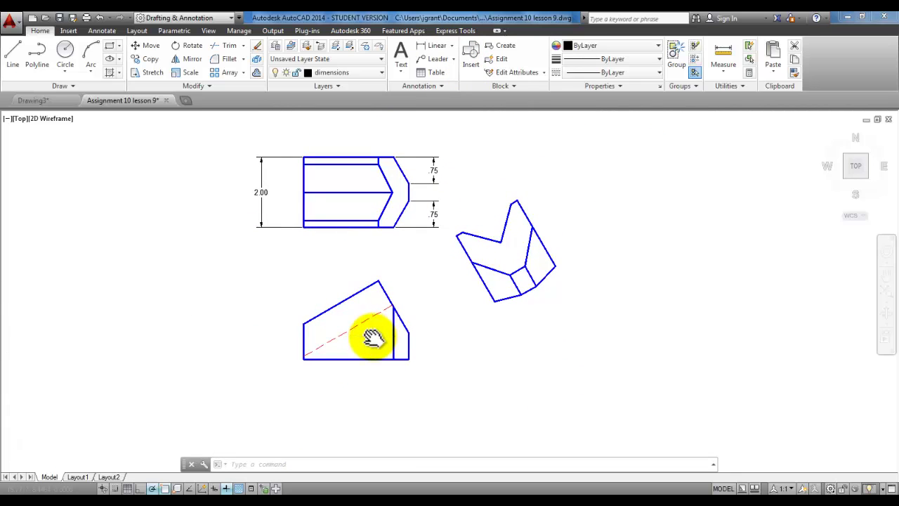
scroll(371, 338, up, 2)
right_click(416, 270)
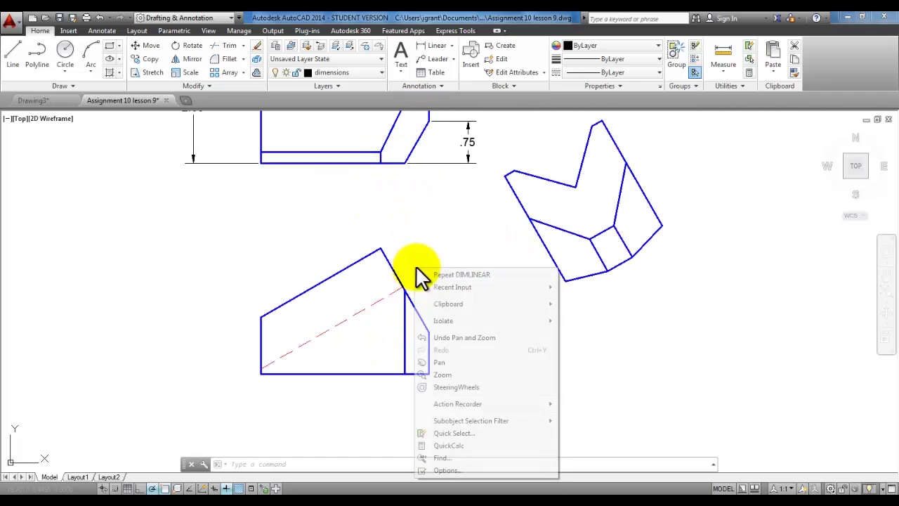
click(453, 275)
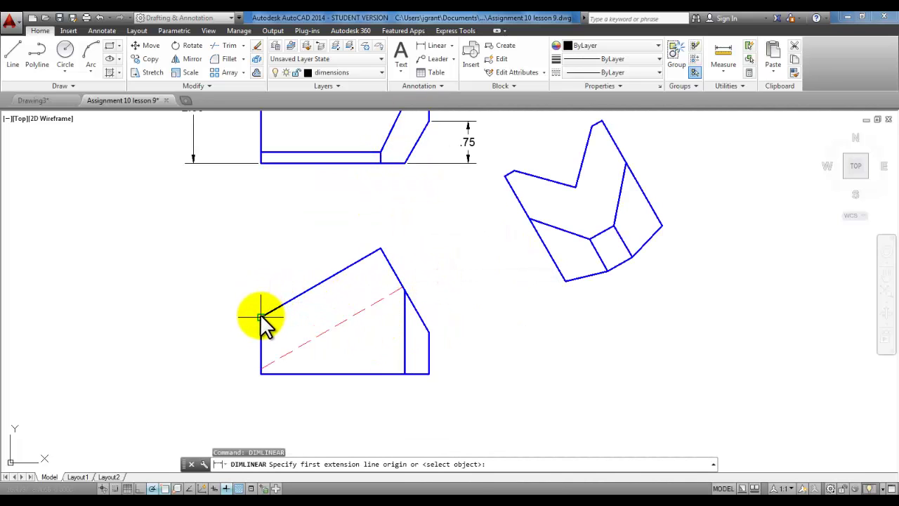
click(380, 249)
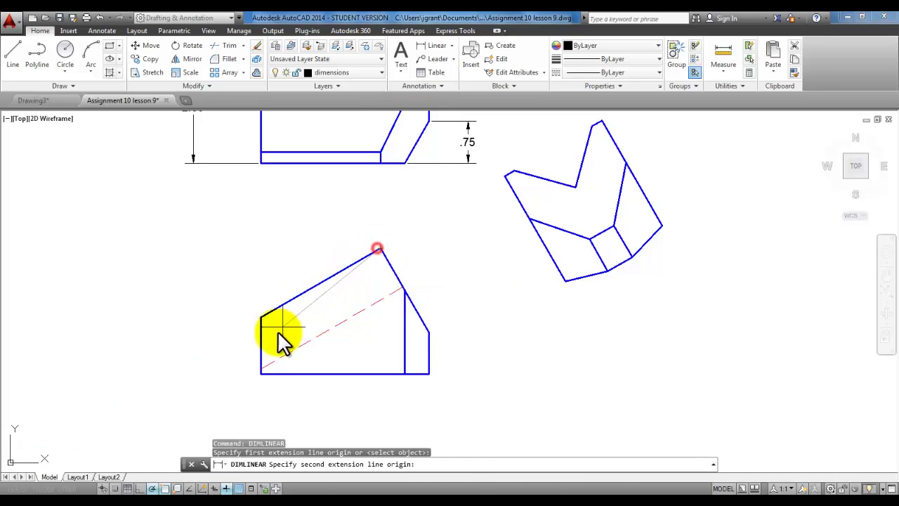
click(261, 370)
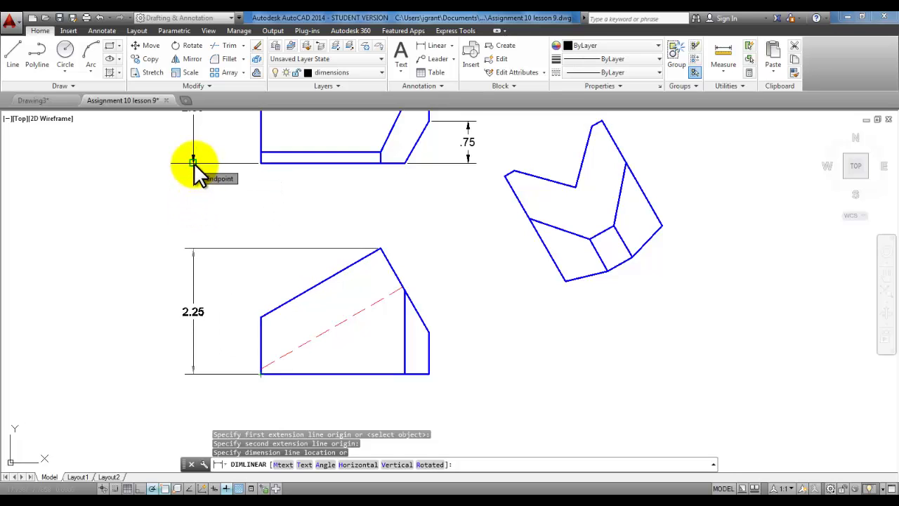
click(194, 163)
Step: Add a horizontal linear dimension for the lower view's bottom edge, placed below the view
right_click(423, 208)
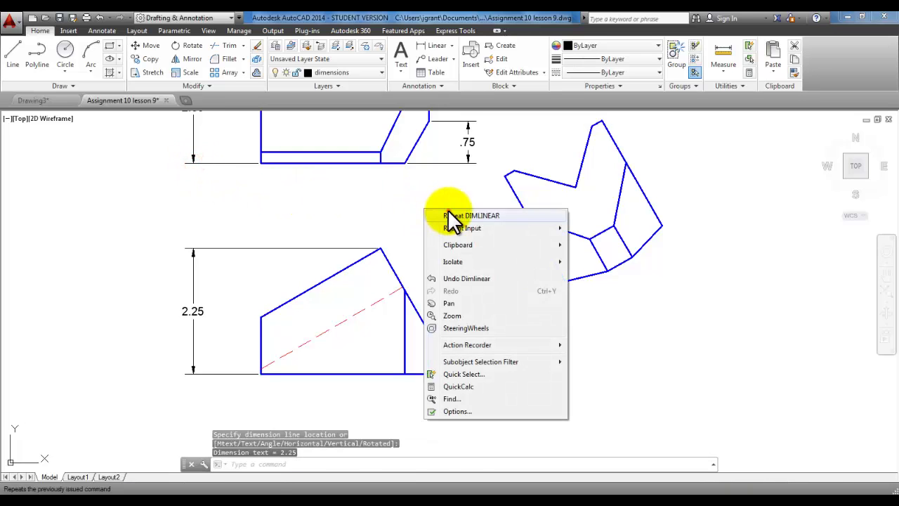
click(471, 215)
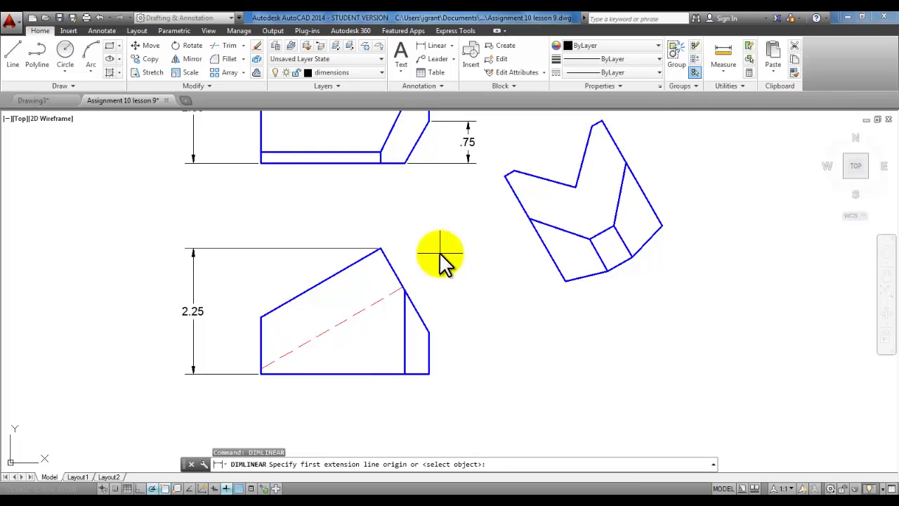
key(Return)
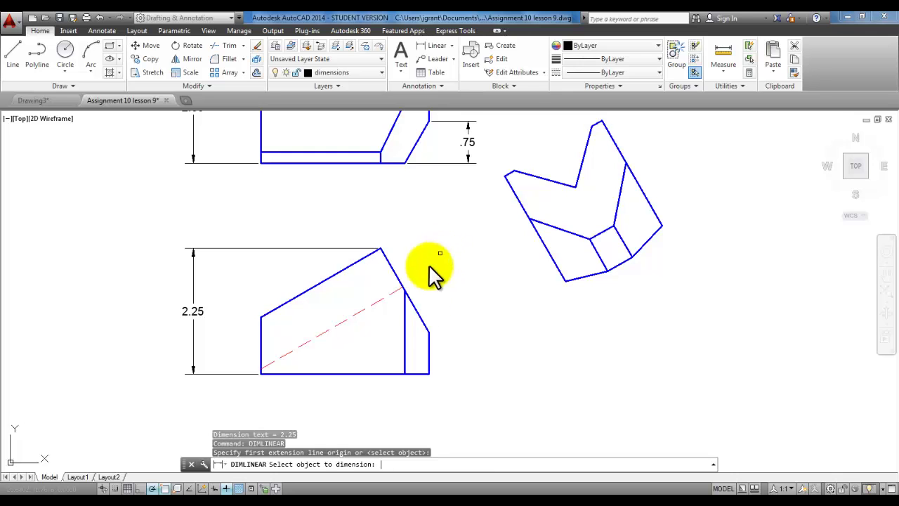
middle_drag(327, 378, 333, 340)
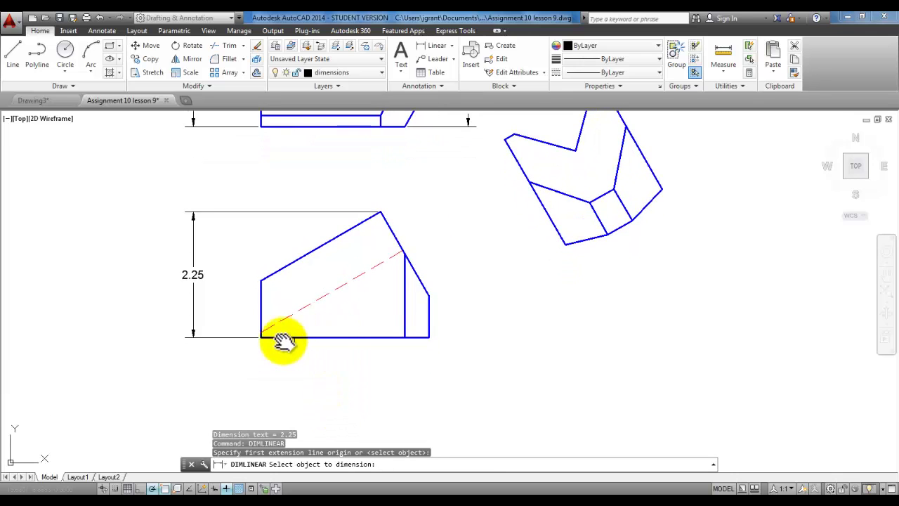
click(328, 337)
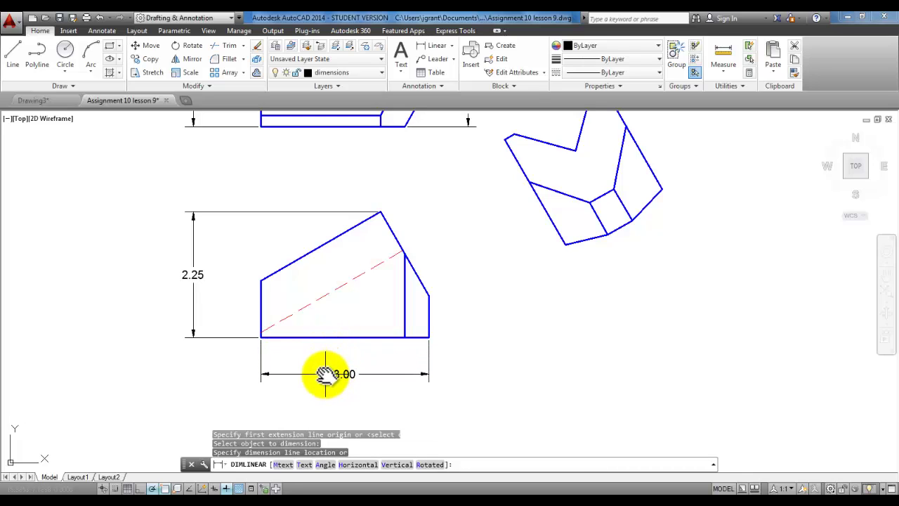
click(326, 374)
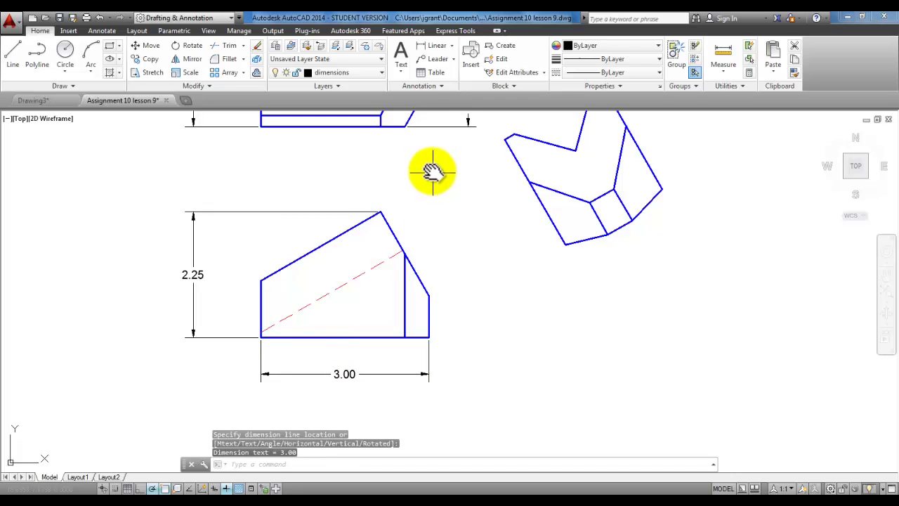
Step: Dimension the lower view's short right vertical edge, aligned with the right-hand dimensions of the upper view
click(436, 46)
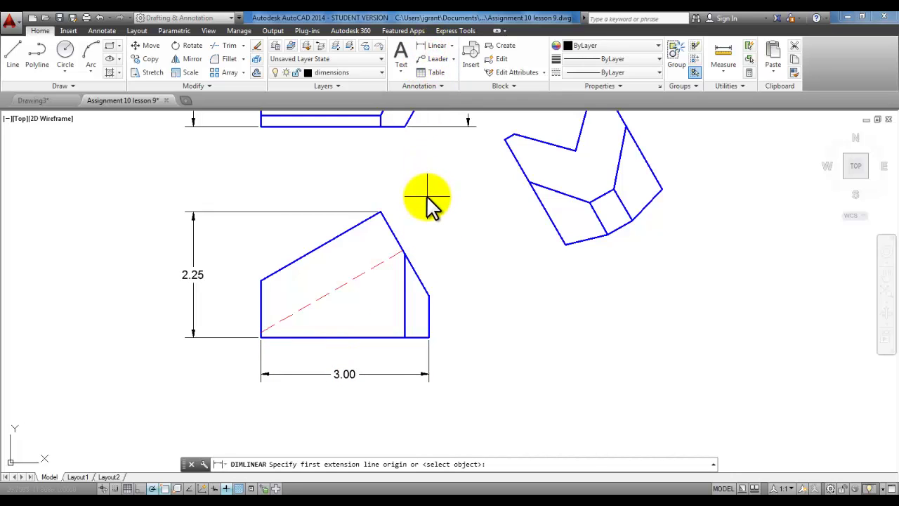
key(Return)
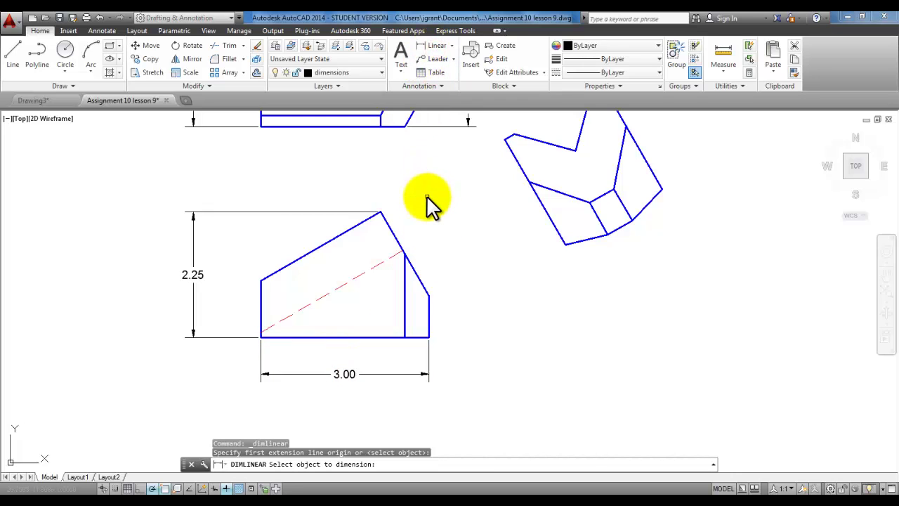
click(431, 321)
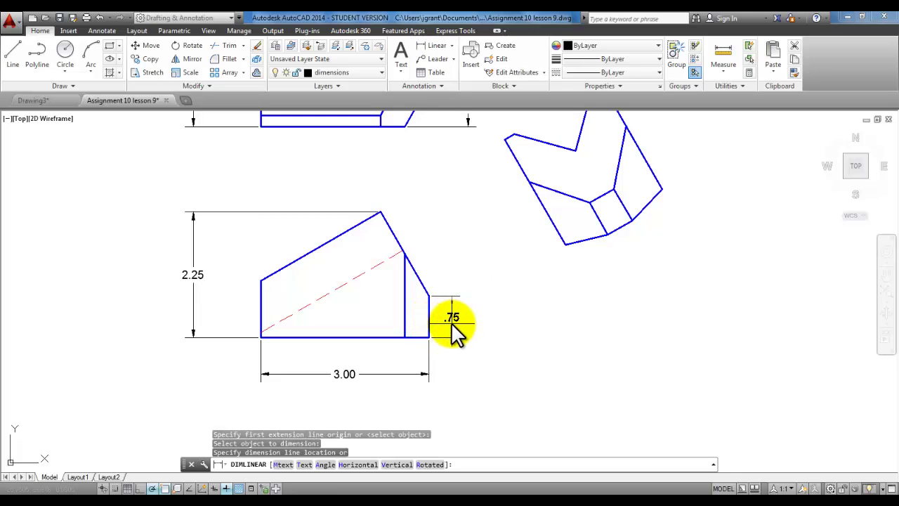
scroll(452, 323, down, 2)
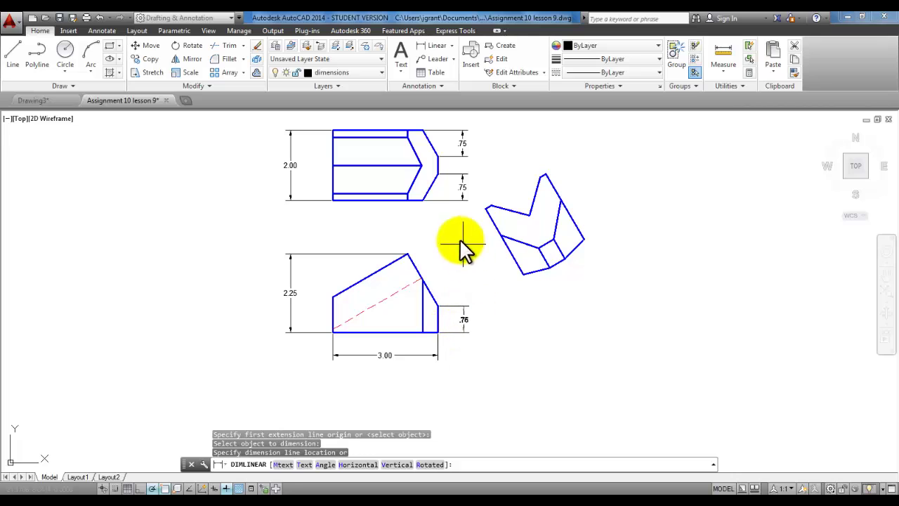
click(462, 201)
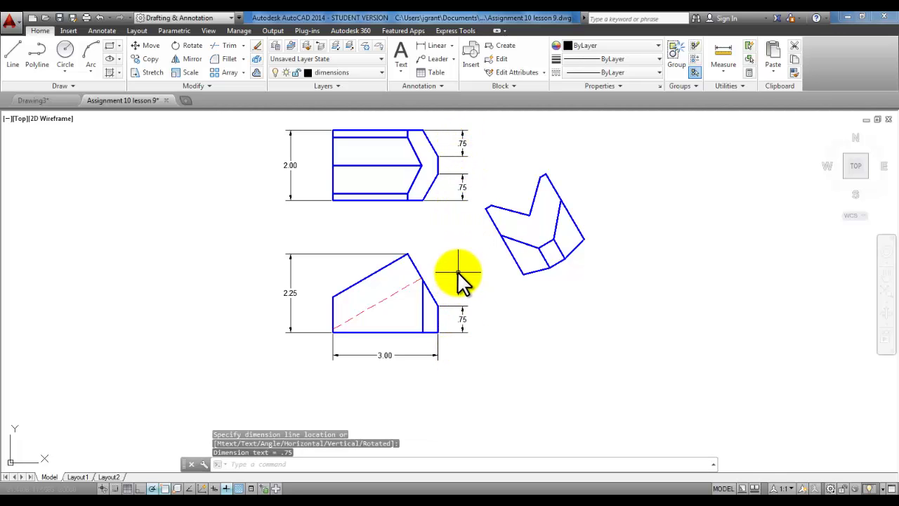
middle_drag(466, 261, 445, 293)
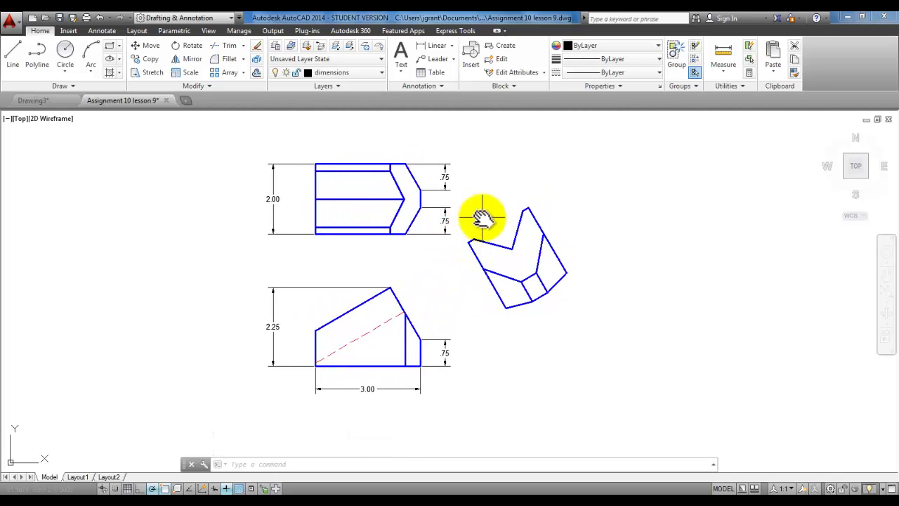
scroll(482, 219, up, 2)
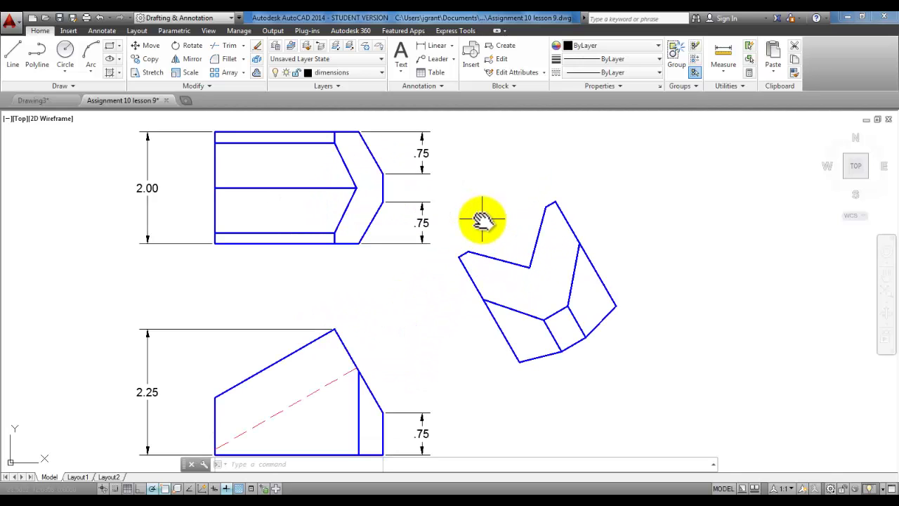
Step: Add an aligned dimension to the short edge at the upper tip of the auxiliary view, placed just outside the outline
click(451, 45)
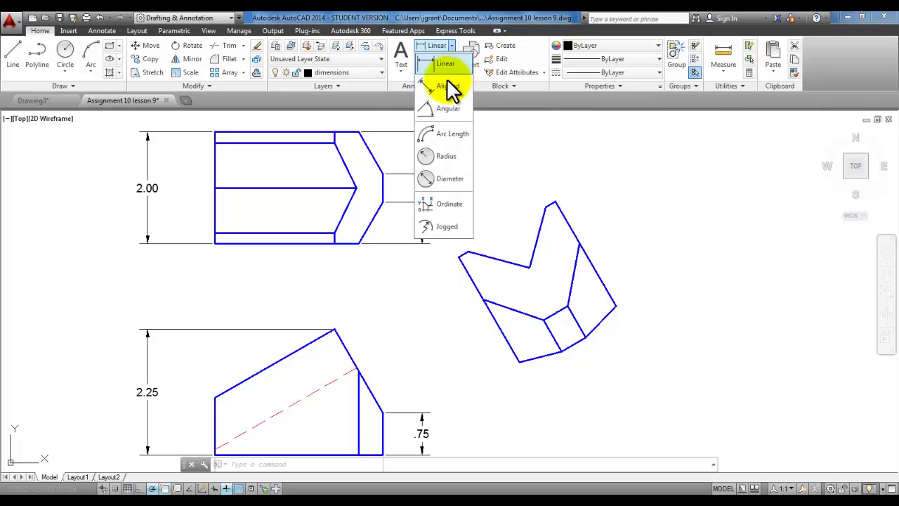
click(441, 83)
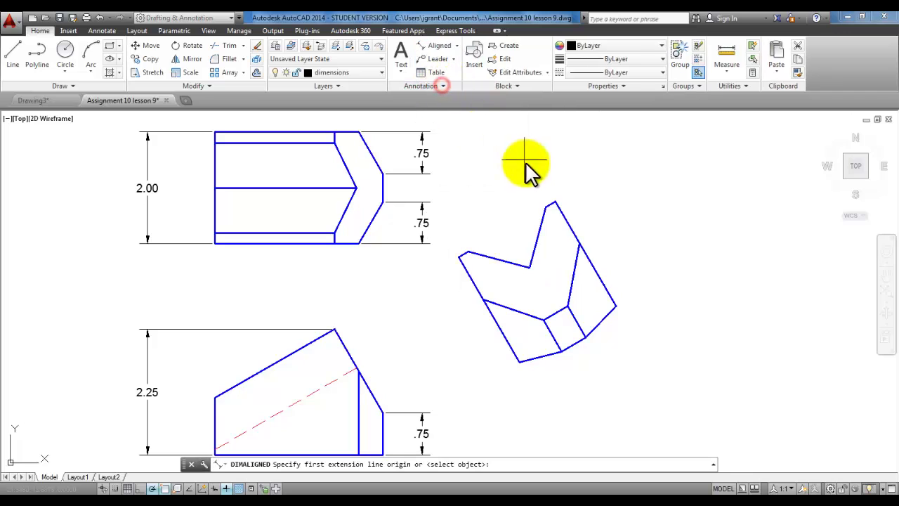
click(555, 203)
click(546, 205)
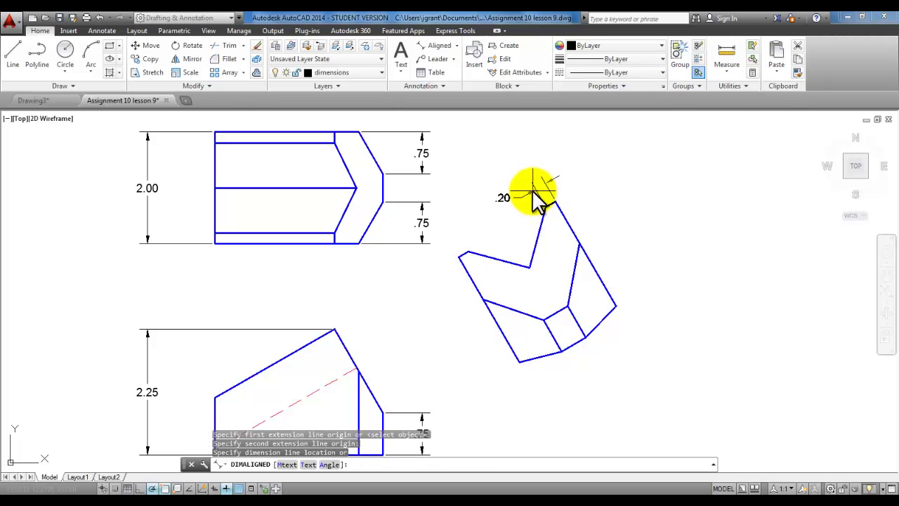
click(532, 191)
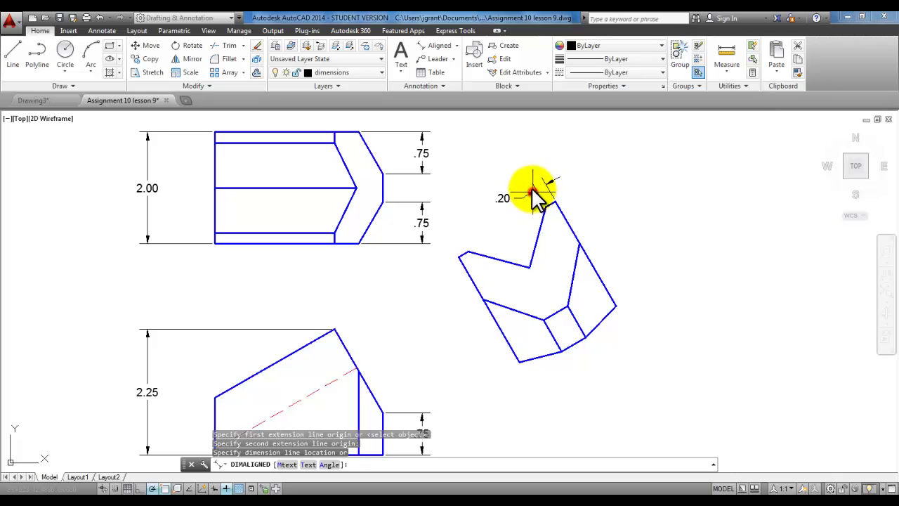
Step: Add an aligned dimension to the short edge at the auxiliary view's left tip, on the other side of the V-notch
right_click(501, 146)
click(516, 154)
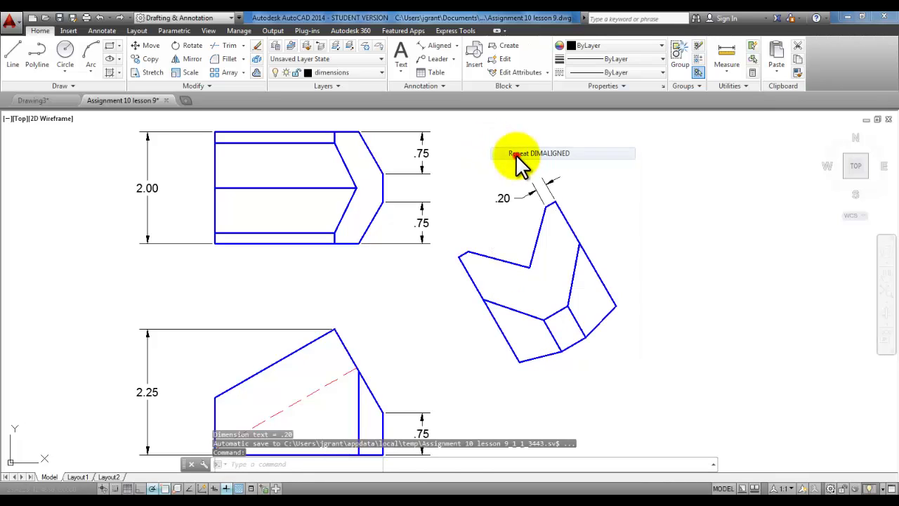
click(461, 255)
click(461, 258)
click(468, 251)
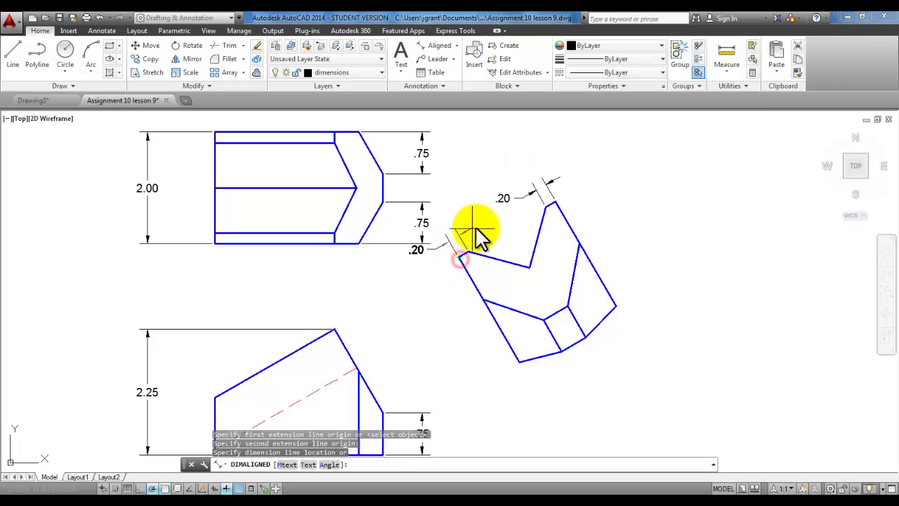
click(523, 199)
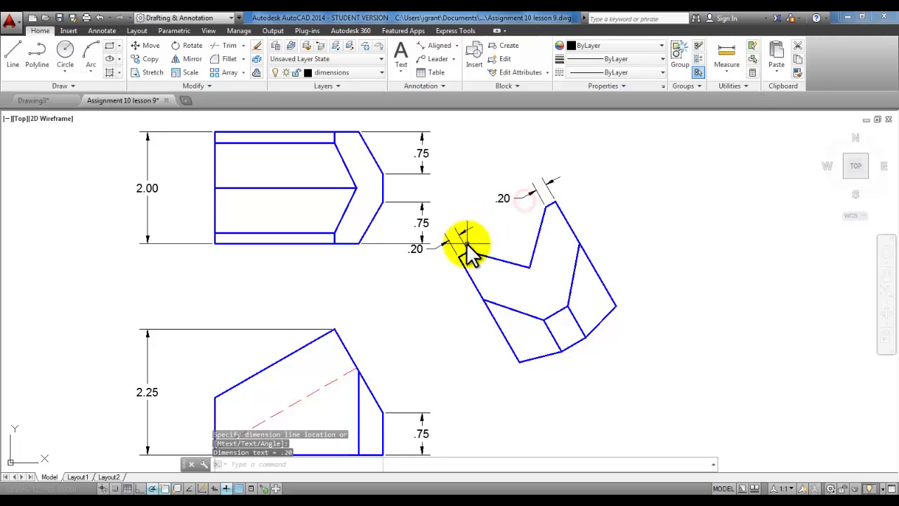
Step: Move the upper view's two right-hand vertical dimensions closer to the outline, keeping them in line with each other
scroll(395, 272, down, 2)
middle_drag(396, 273, 366, 276)
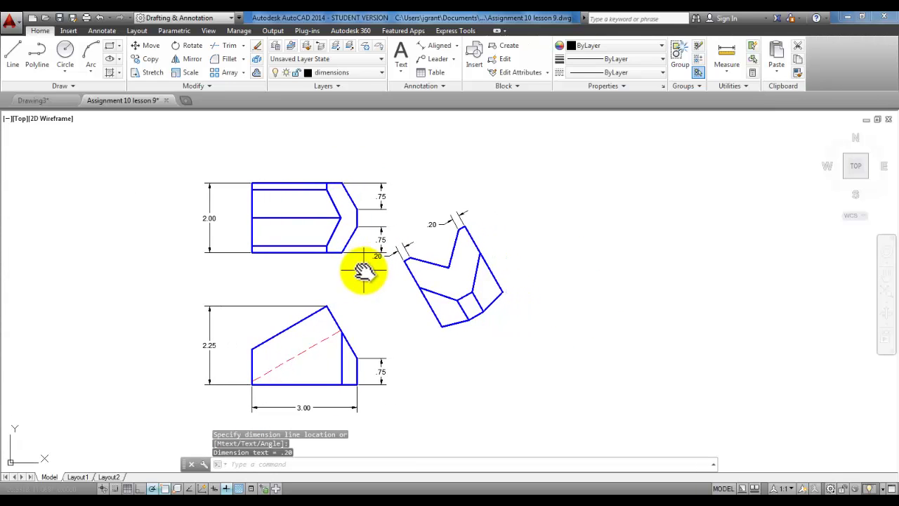
scroll(364, 269, up, 1)
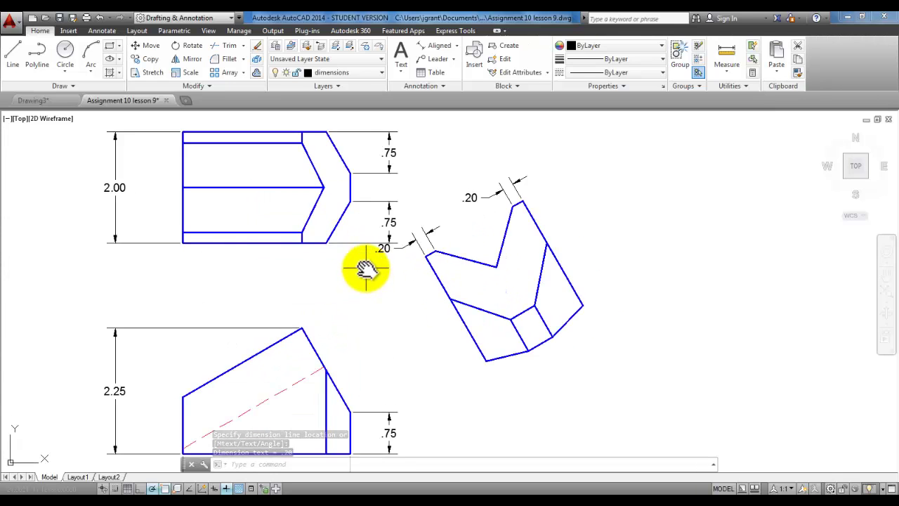
scroll(367, 274, up, 1)
click(379, 218)
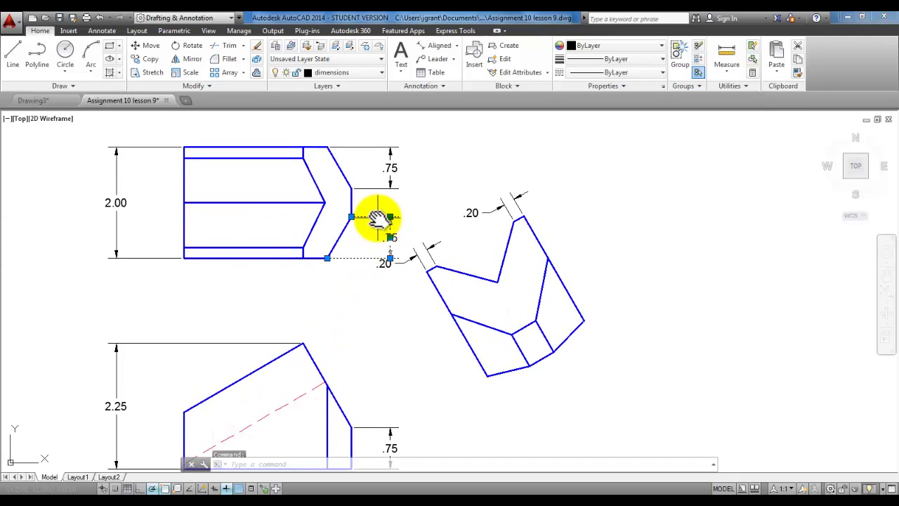
click(390, 217)
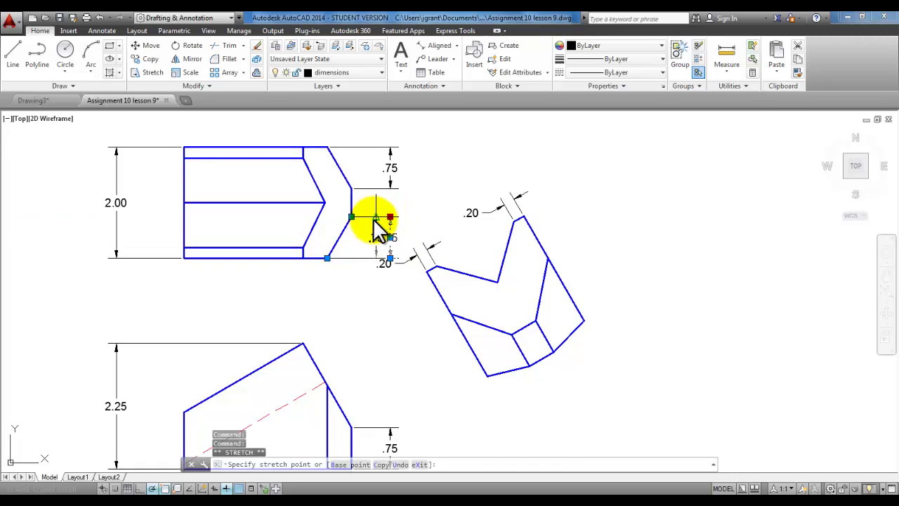
click(374, 223)
click(381, 171)
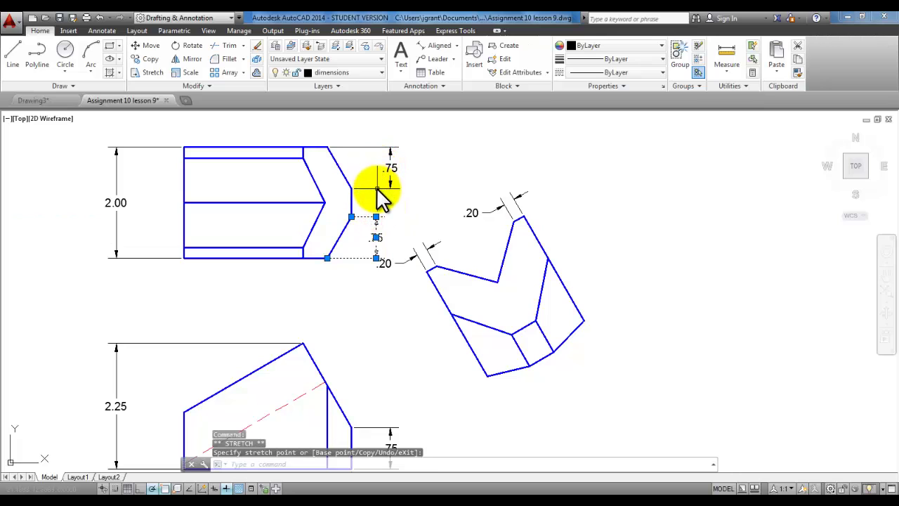
click(378, 189)
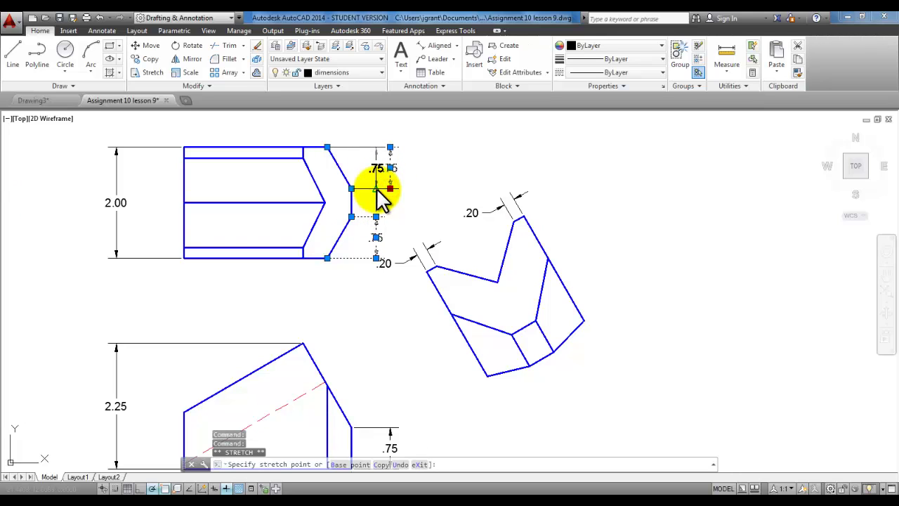
click(376, 188)
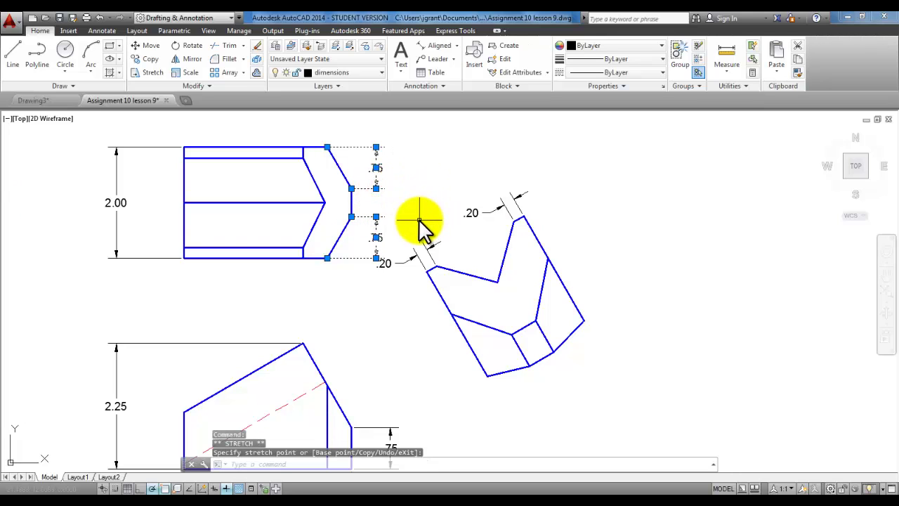
key(Escape)
key(Escape)
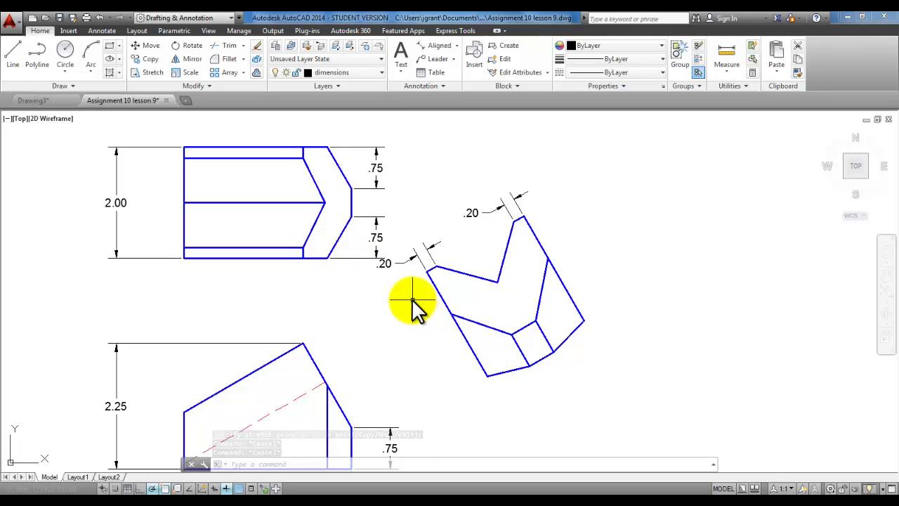
Step: Move the text of both short-edge dimensions on the auxiliary view to the right side of their extension lines
click(481, 212)
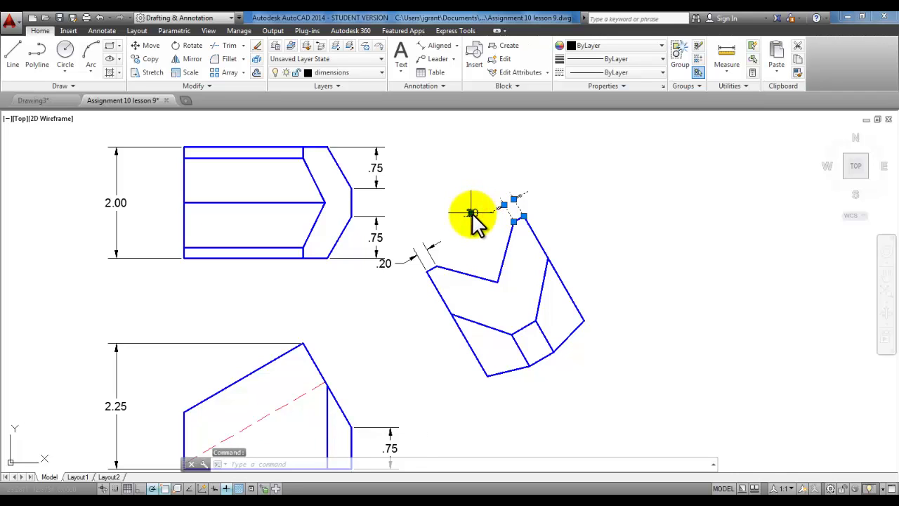
click(471, 212)
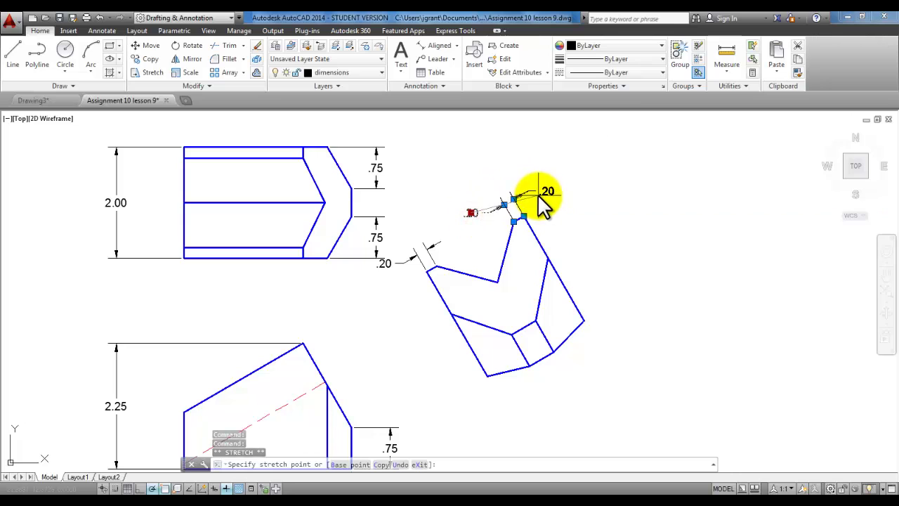
click(540, 196)
click(384, 264)
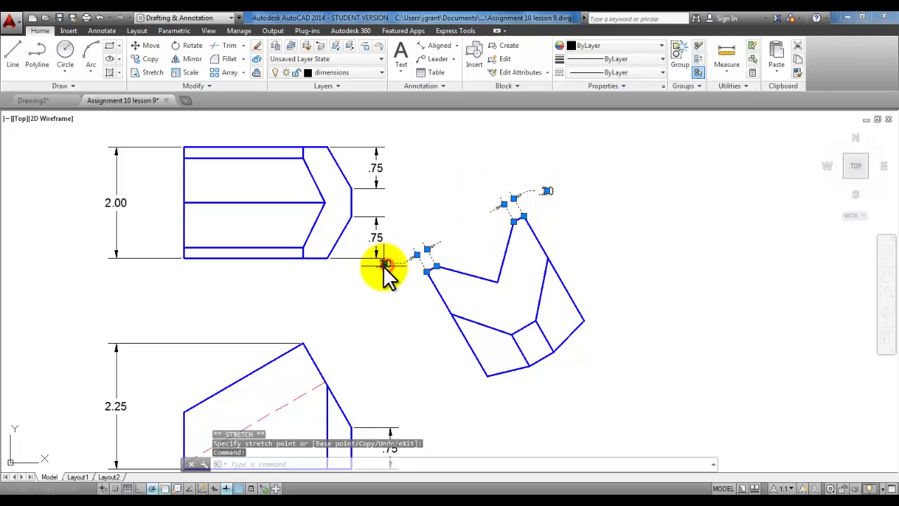
click(385, 263)
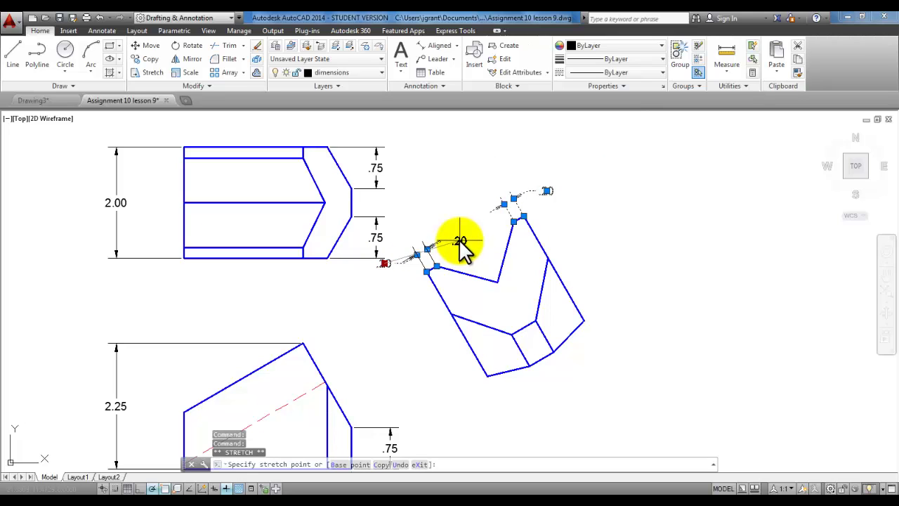
click(460, 241)
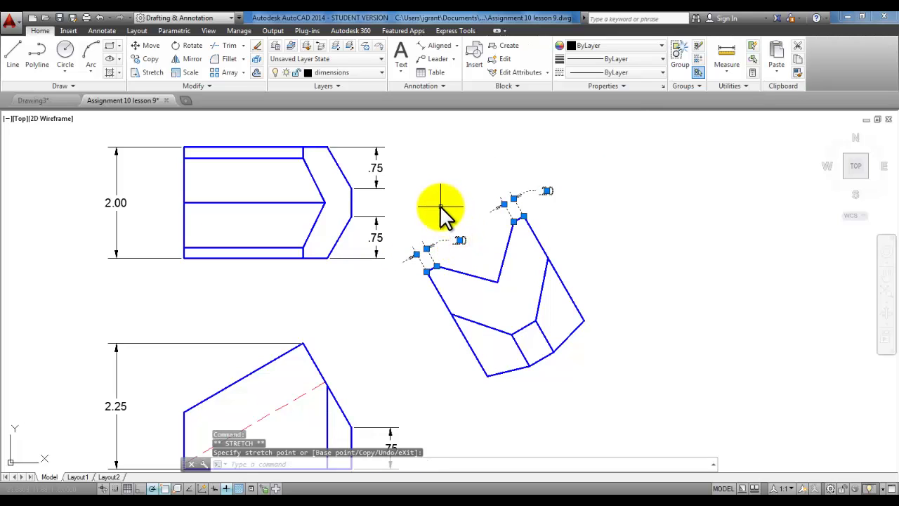
key(Escape)
key(Escape)
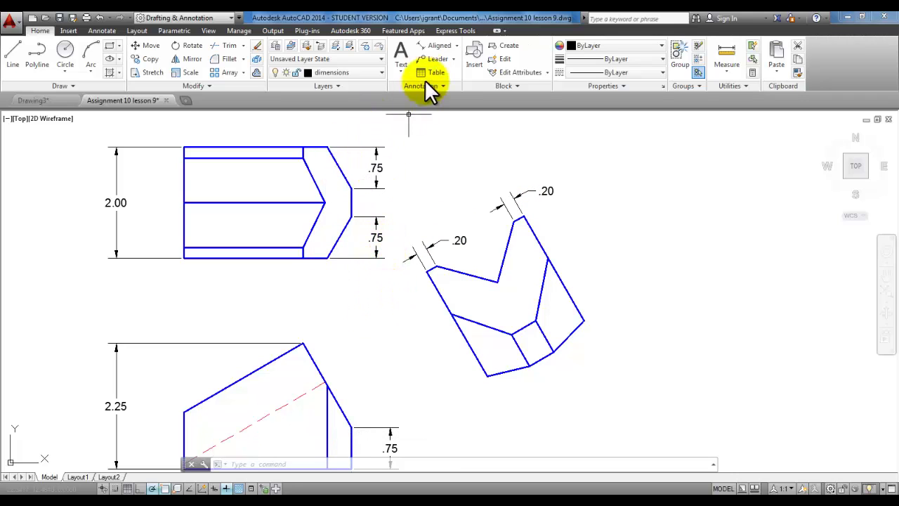
Step: Add an angular dimension between the upper view's upper-right slanted edge and its short vertical edge, placed above the view
click(458, 44)
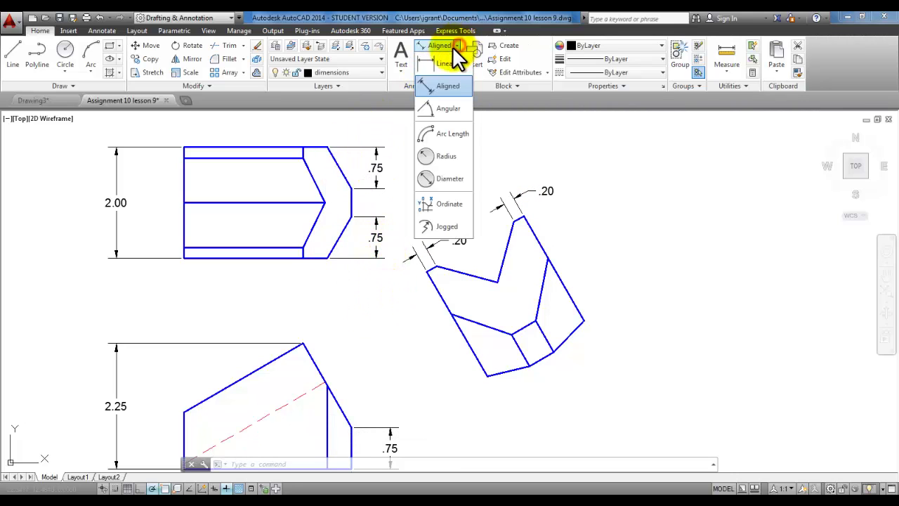
click(447, 108)
middle_drag(373, 154, 372, 196)
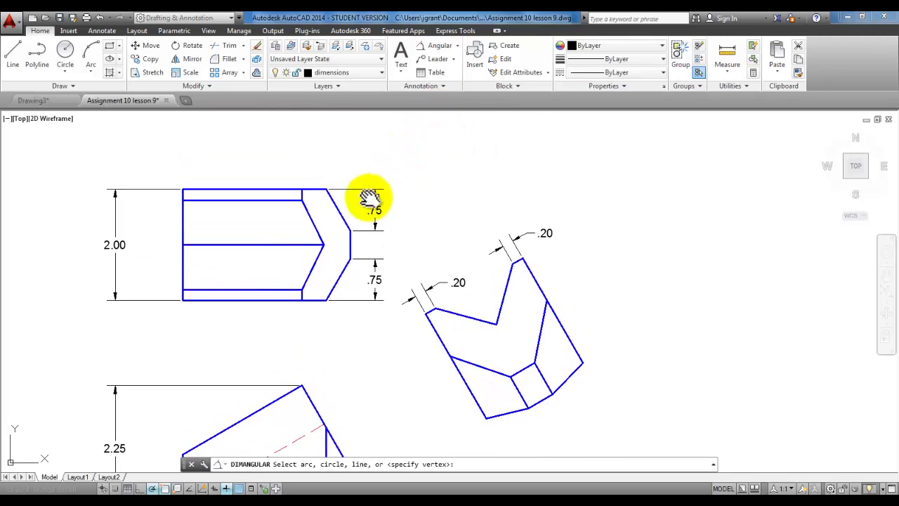
click(337, 209)
click(350, 247)
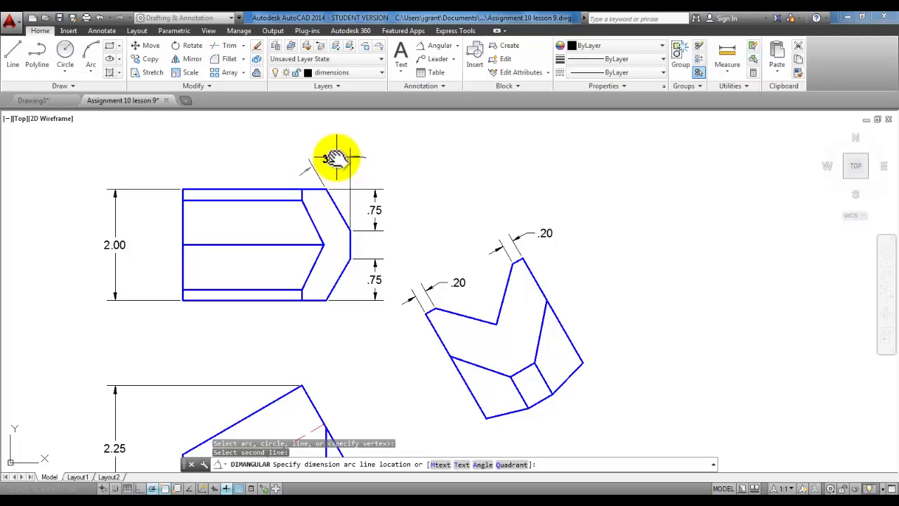
click(334, 156)
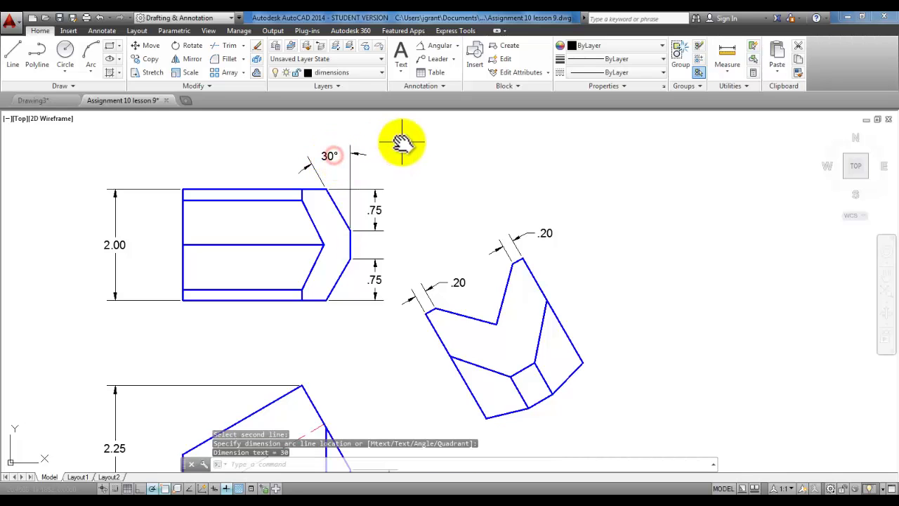
Step: Add an angular dimension between the upper view's lower-right slanted edge and its short vertical edge, placed below the view
right_click(405, 144)
click(420, 152)
click(329, 291)
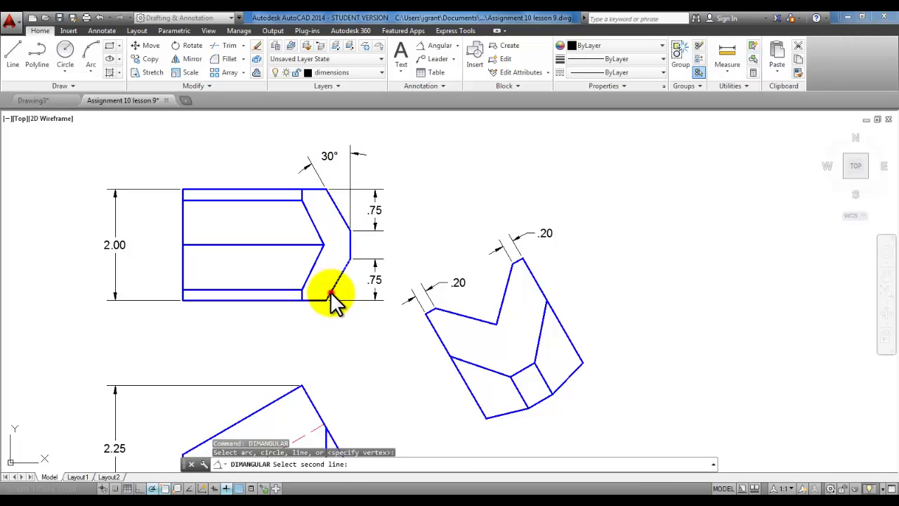
click(350, 247)
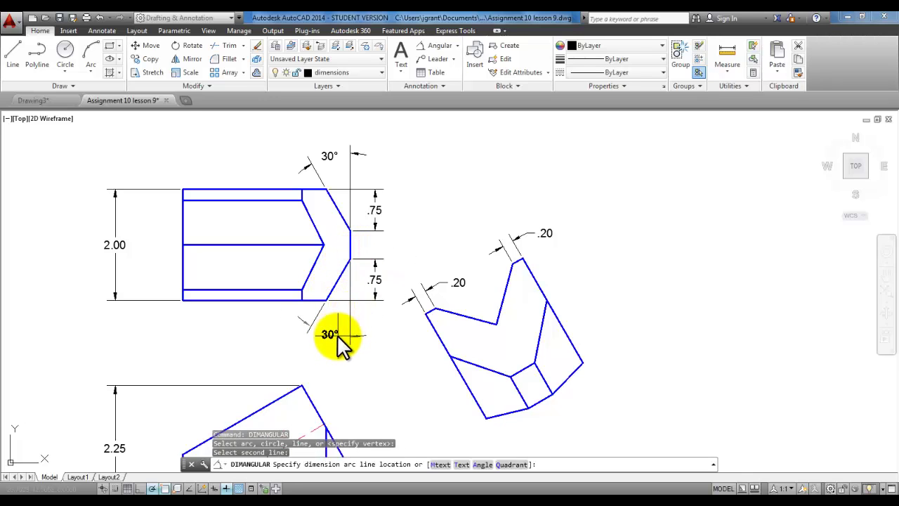
click(337, 334)
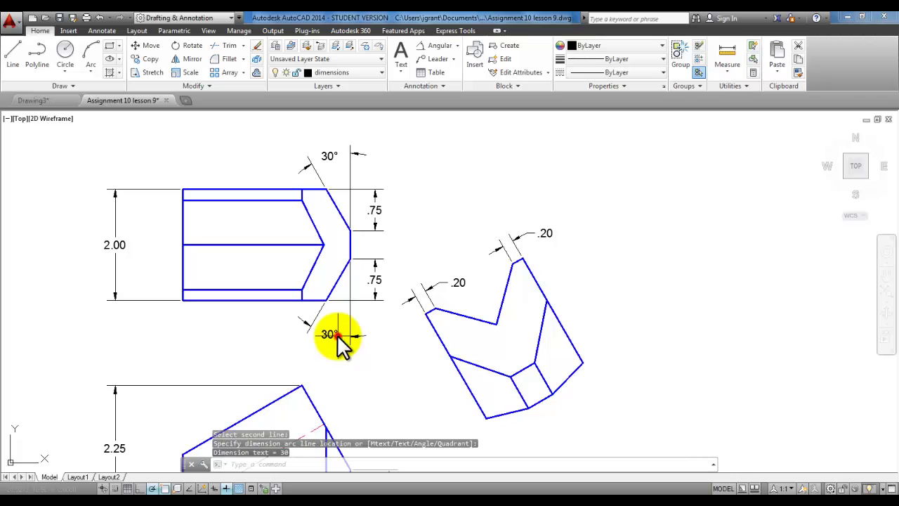
Step: Add an angular dimension between the two edges of the auxiliary view's V-notch, placed inside the notch opening
right_click(493, 194)
click(542, 200)
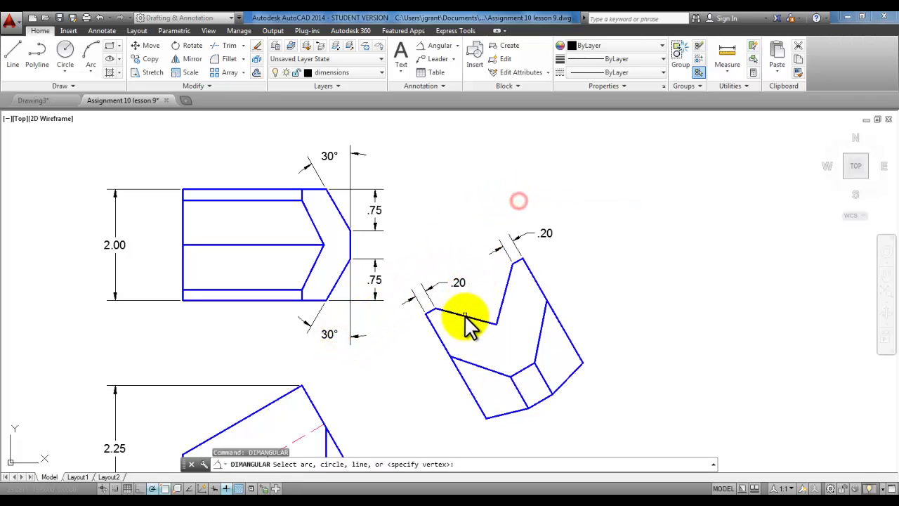
click(467, 316)
click(503, 302)
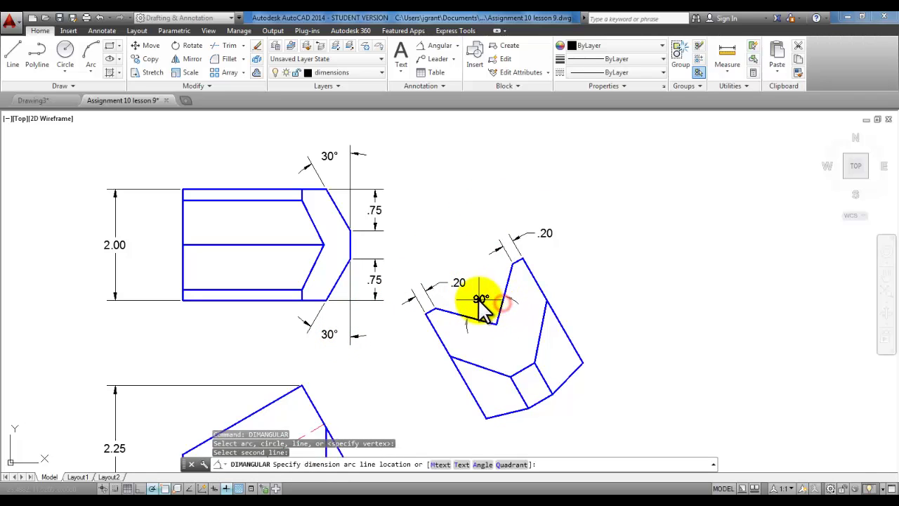
click(478, 301)
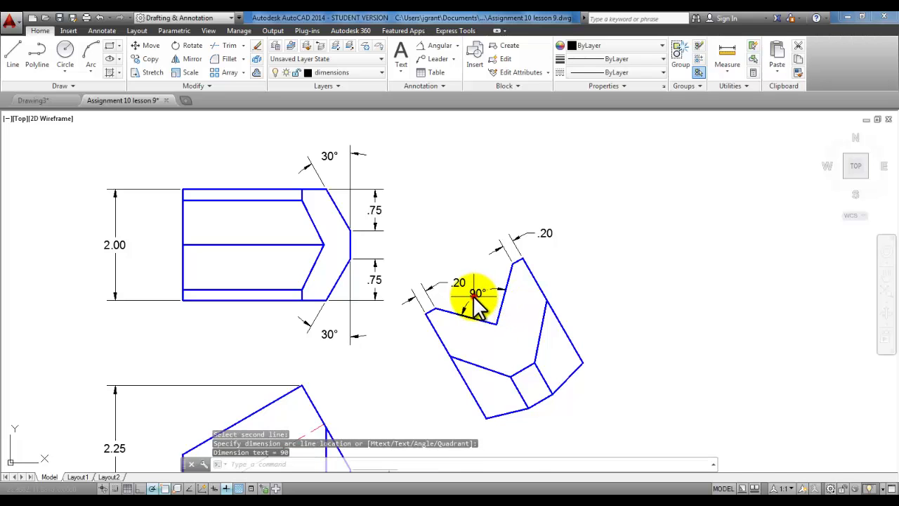
Step: Add an angular dimension between the lower view's long sloped edge and its upper-right slanted edge, placed inside the corner
mouse_move(445, 357)
middle_down()
mouse_move(446, 211)
mouse_move(450, 242)
middle_up()
scroll(421, 288, down, 2)
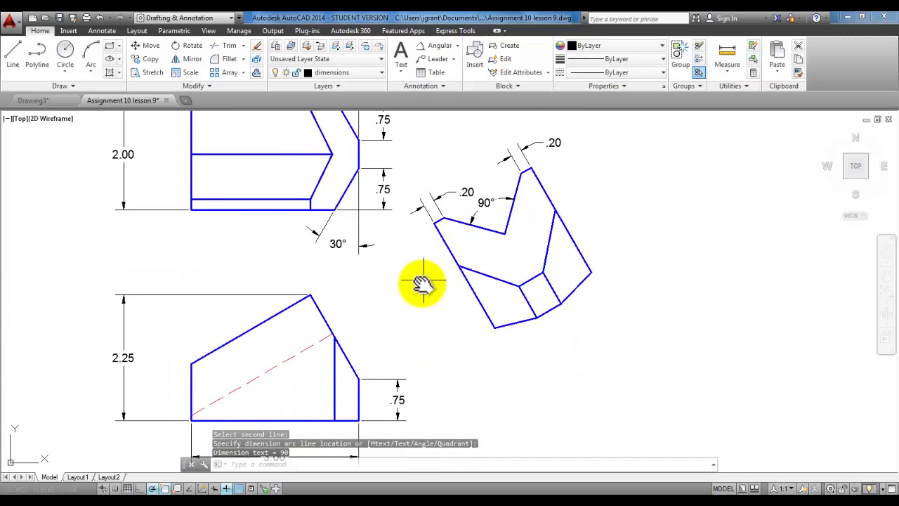
scroll(352, 341, up, 2)
right_click(389, 230)
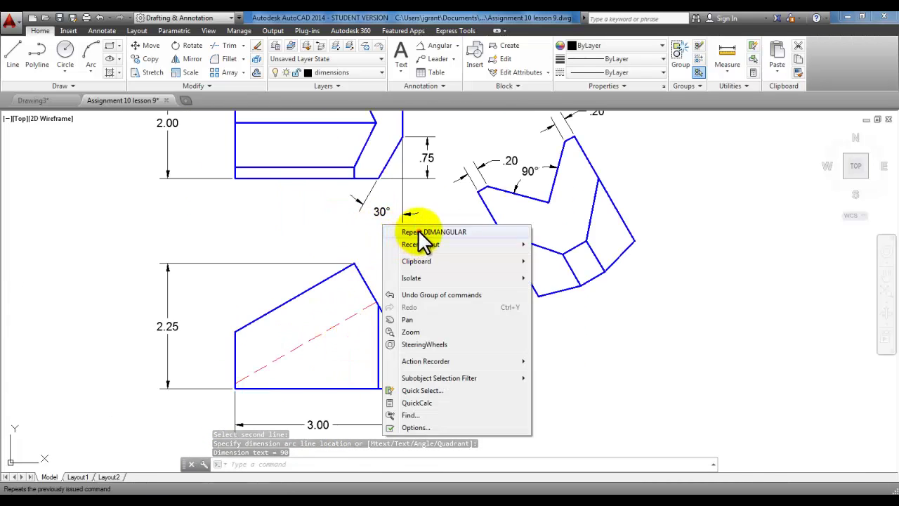
click(414, 232)
click(330, 277)
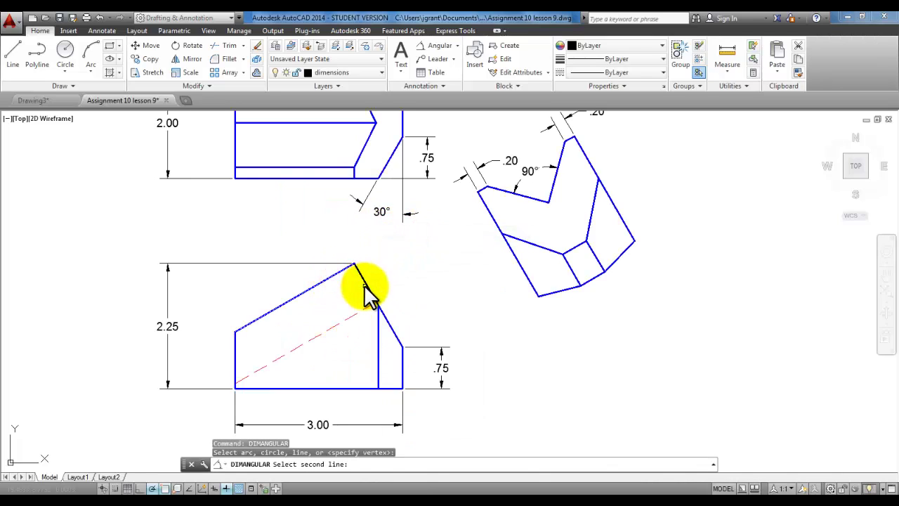
click(369, 292)
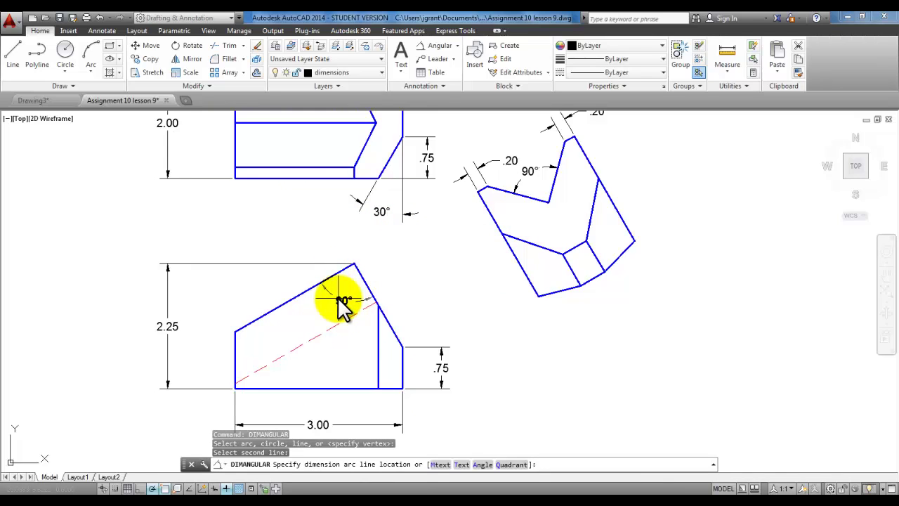
click(349, 290)
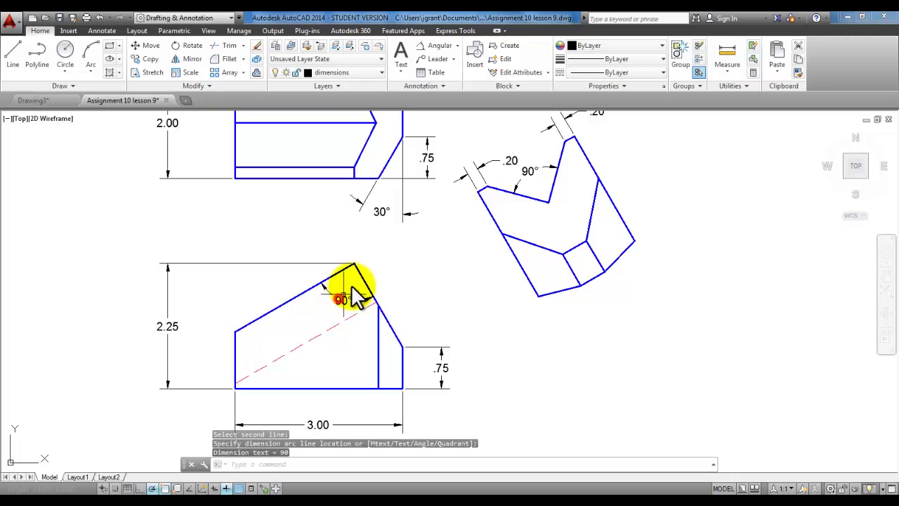
Step: Add an angular dimension between the lower view's right slanted edge and its short vertical edge, placed above the slanted edge
right_click(391, 262)
click(413, 269)
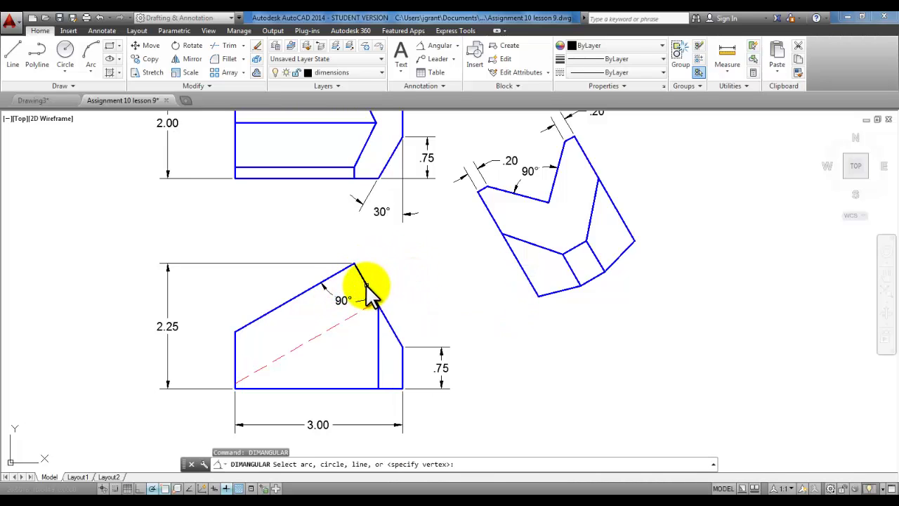
click(368, 285)
click(404, 362)
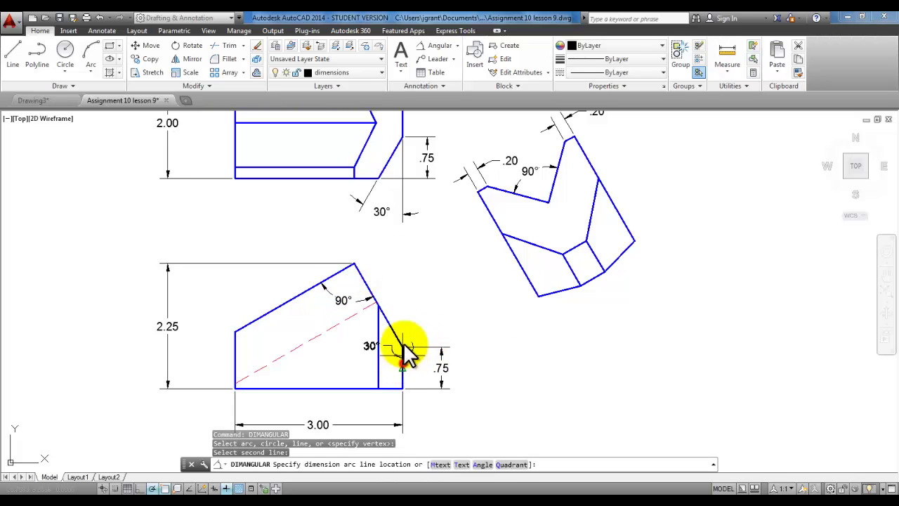
click(379, 270)
scroll(428, 307, down, 2)
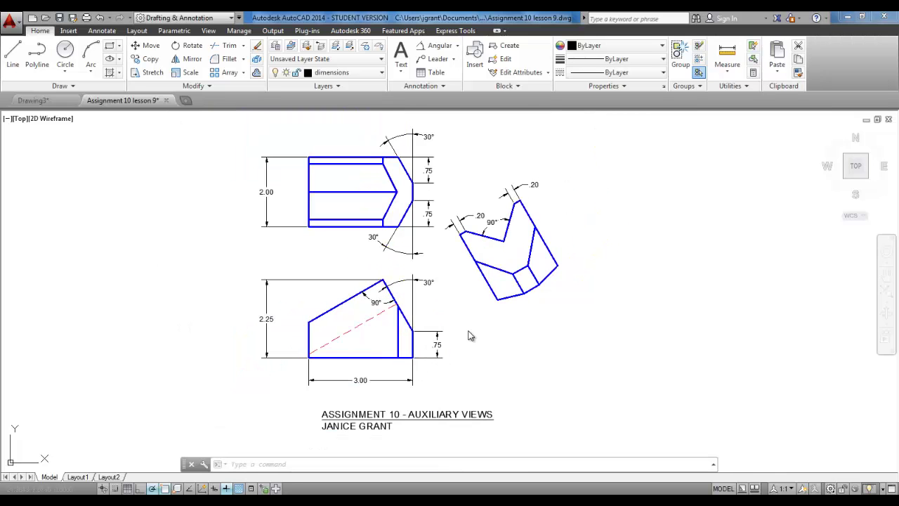
Step: Set Dim line forced to On in the properties of the three 30° angular dimensions on the upper and lower views
scroll(407, 253, up, 2)
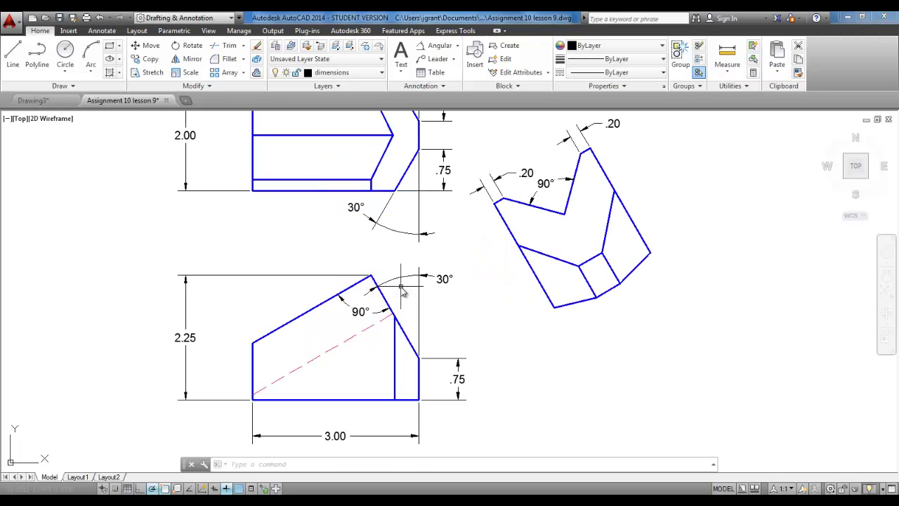
middle_drag(398, 327, 400, 365)
scroll(399, 367, down, 2)
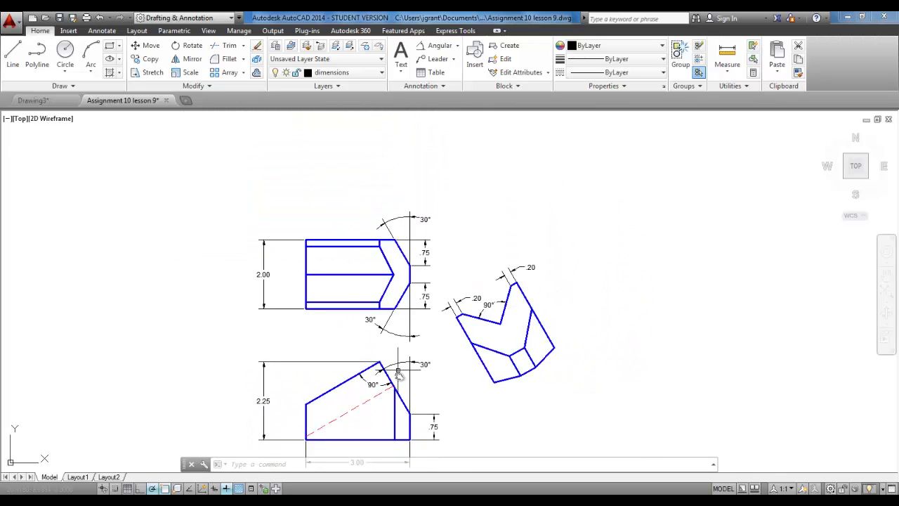
click(414, 367)
click(403, 329)
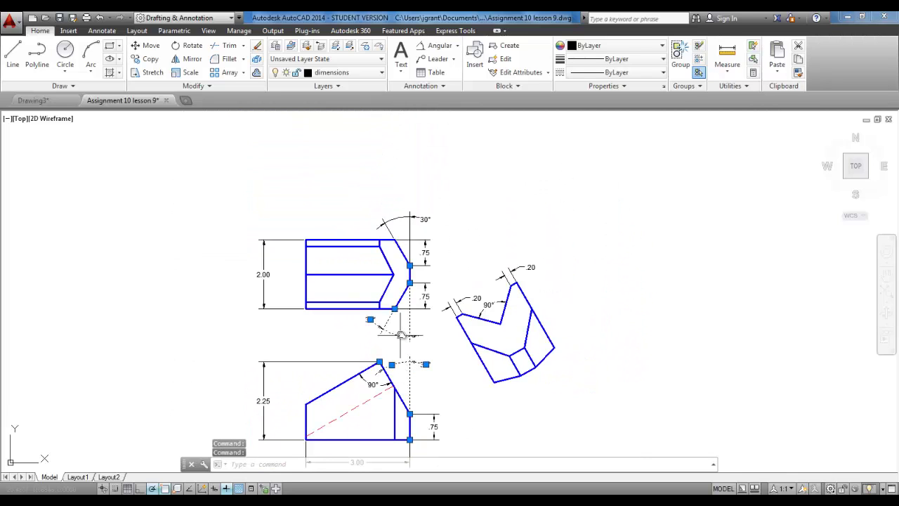
click(406, 226)
right_click(403, 184)
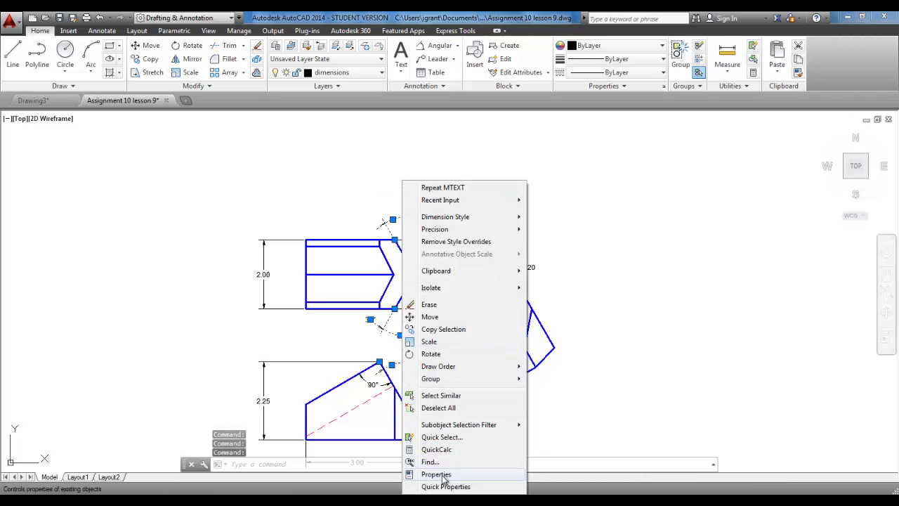
click(436, 475)
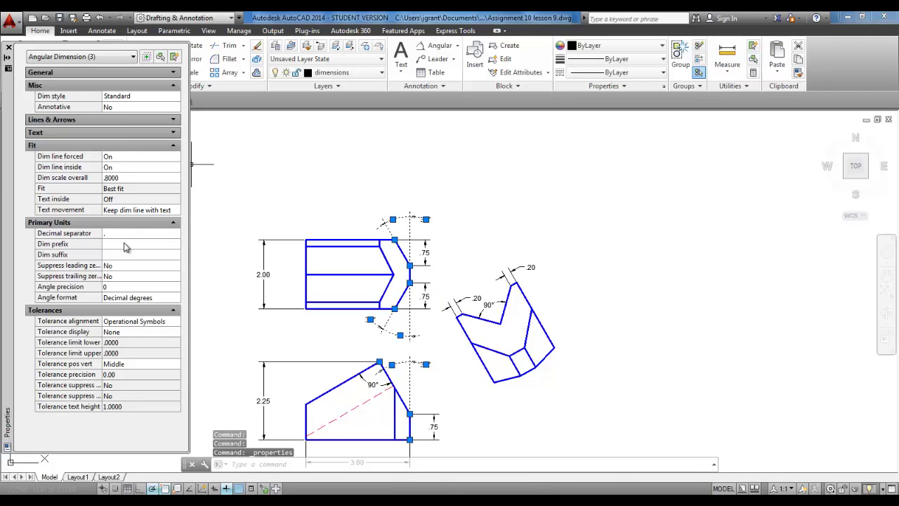
click(173, 134)
click(173, 133)
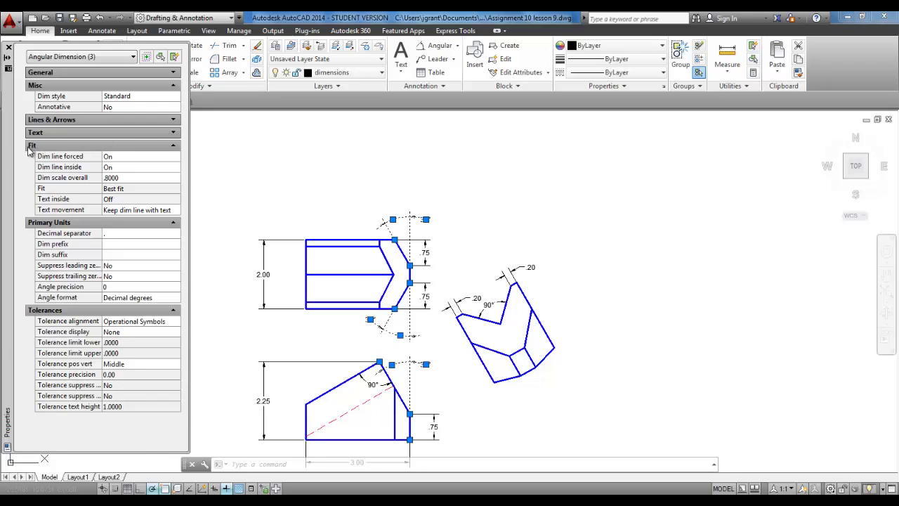
click(110, 158)
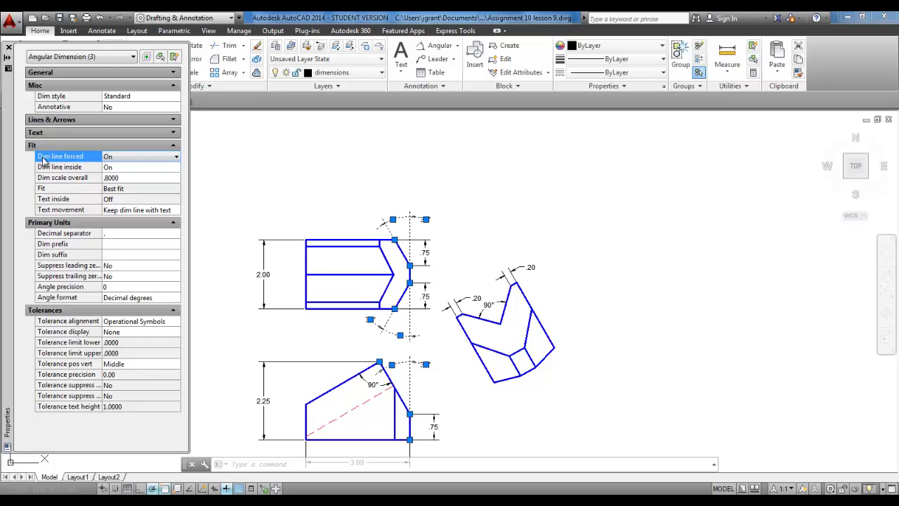
click(176, 157)
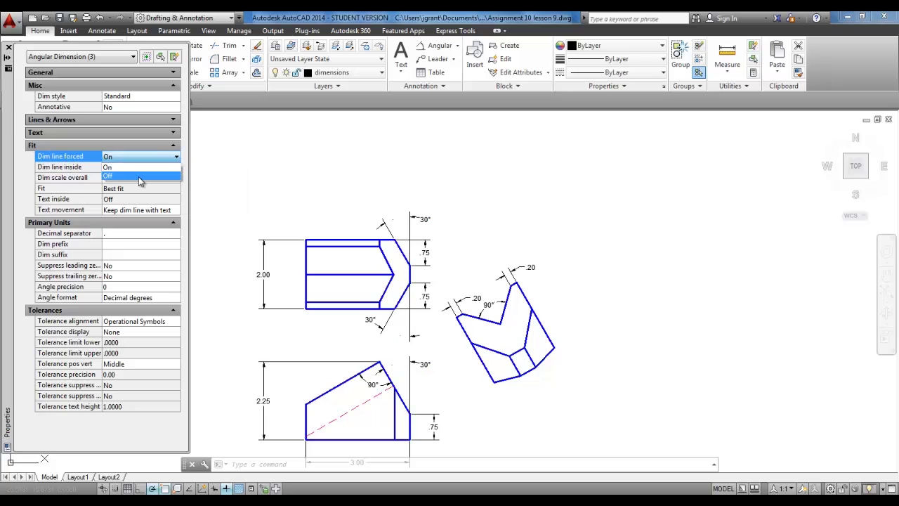
click(147, 168)
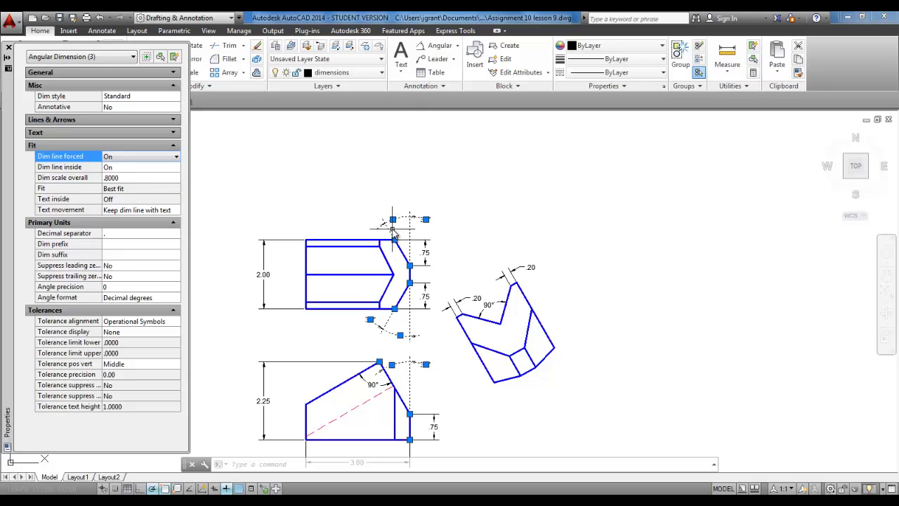
click(9, 49)
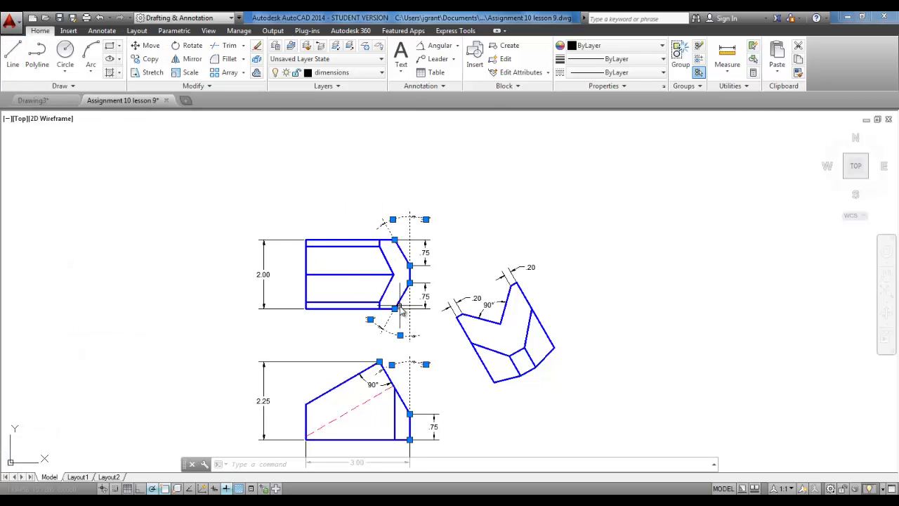
key(Escape)
key(Escape)
Step: Add multiline text below the existing title reading "ASSIGNMENT 10 - AUXILIARY VIEWS" with the drafter's full name on a second line
middle_drag(419, 344, 425, 303)
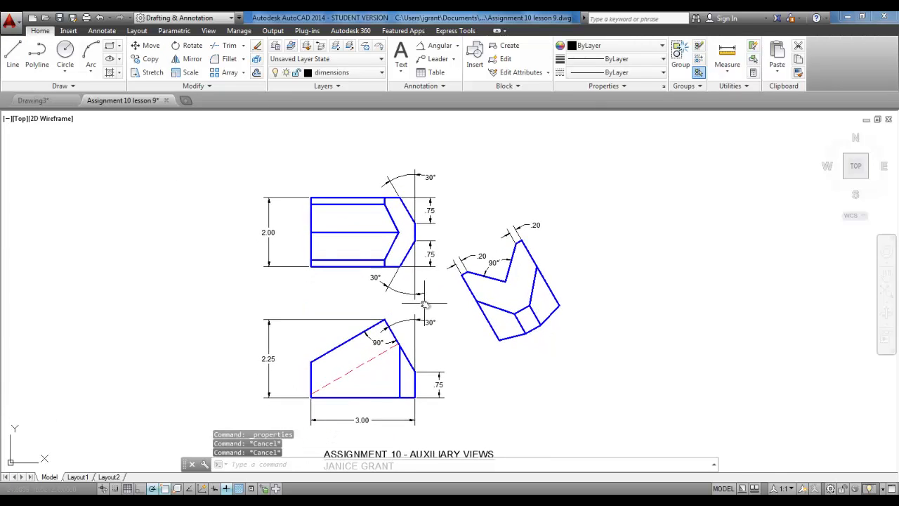
scroll(421, 304, down, 2)
scroll(421, 291, up, 2)
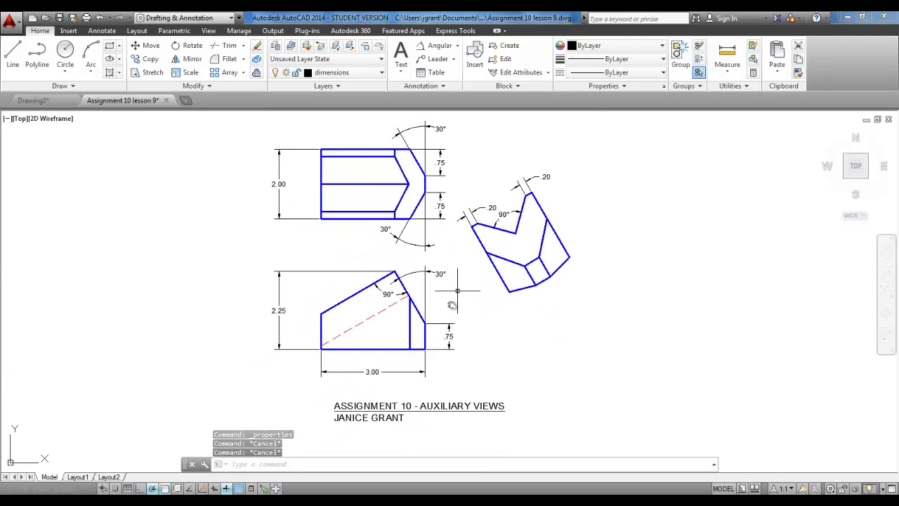
click(399, 75)
click(414, 89)
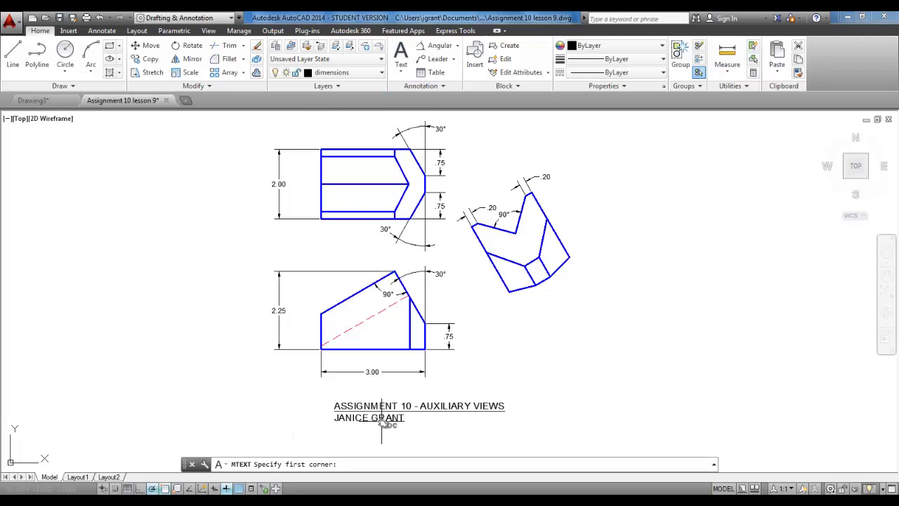
middle_drag(382, 422, 371, 372)
click(319, 389)
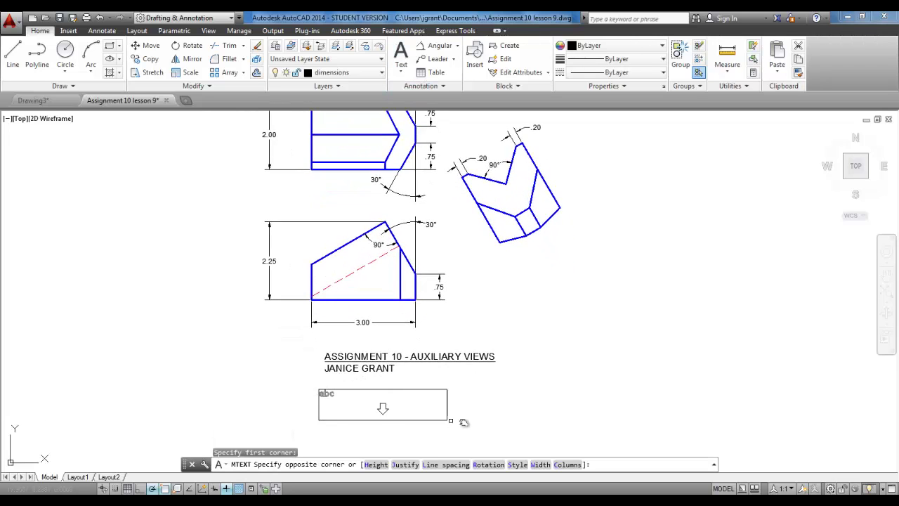
click(543, 420)
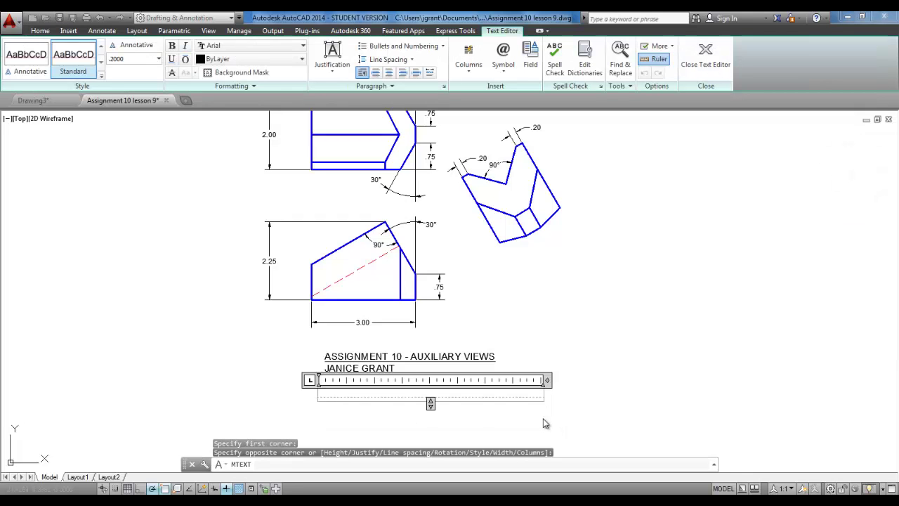
text(AS)
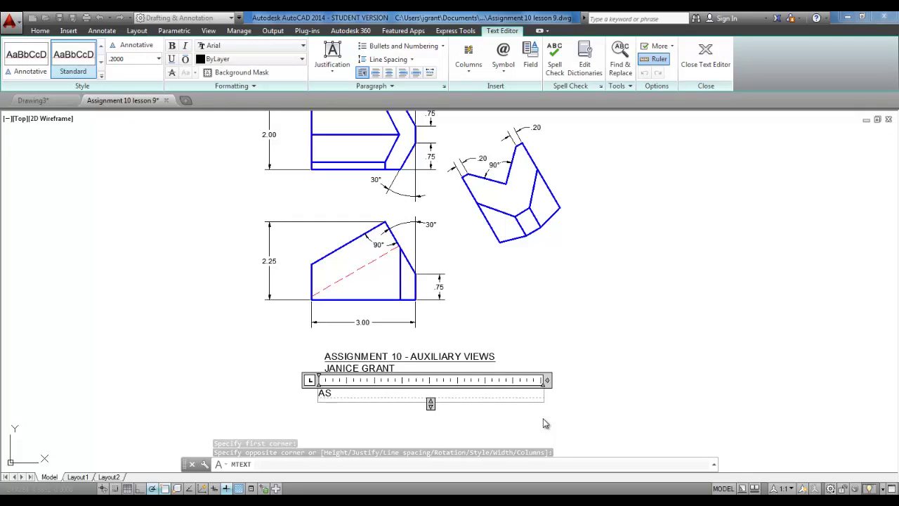
text(SIGNMENT 10 - AUXILIARY VIEWS)
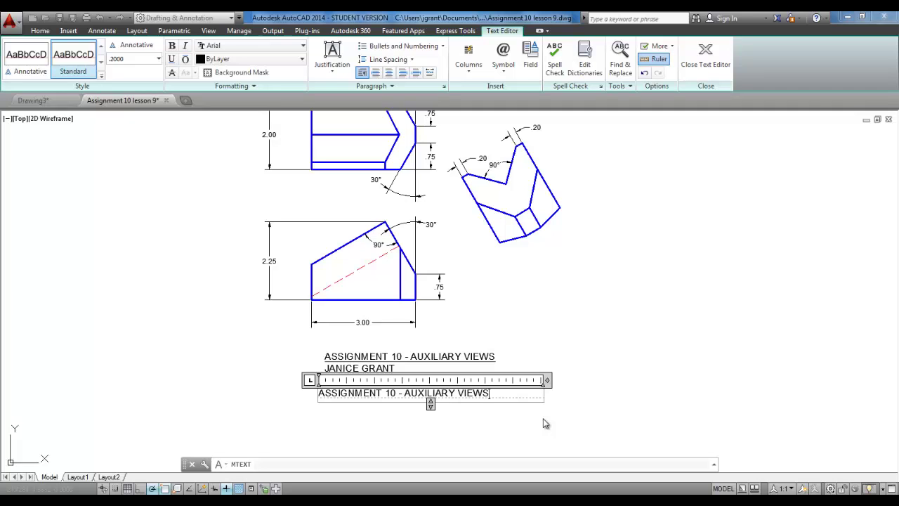
key(Return)
text(JANICE GRANT)
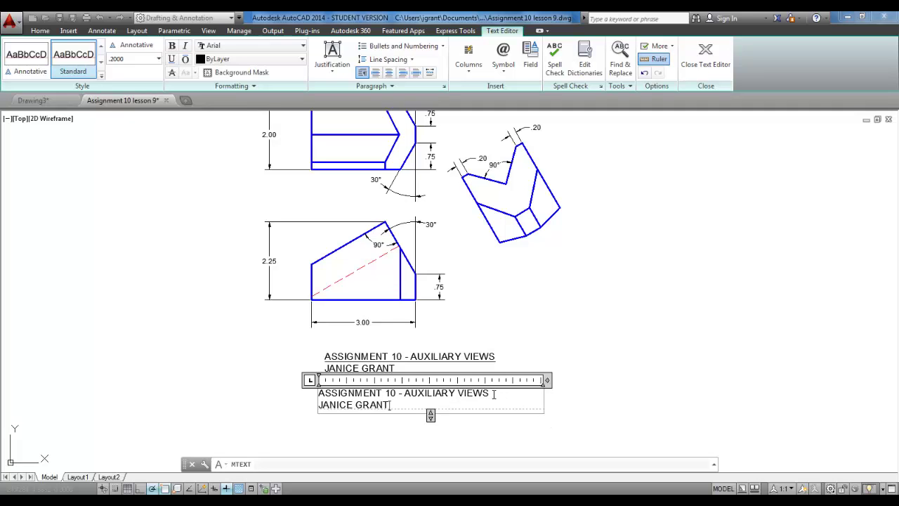
Step: Underline the "ASSIGNMENT 10 - AUXILIARY VIEWS" line of the new text and finish the text
drag(479, 395, 356, 395)
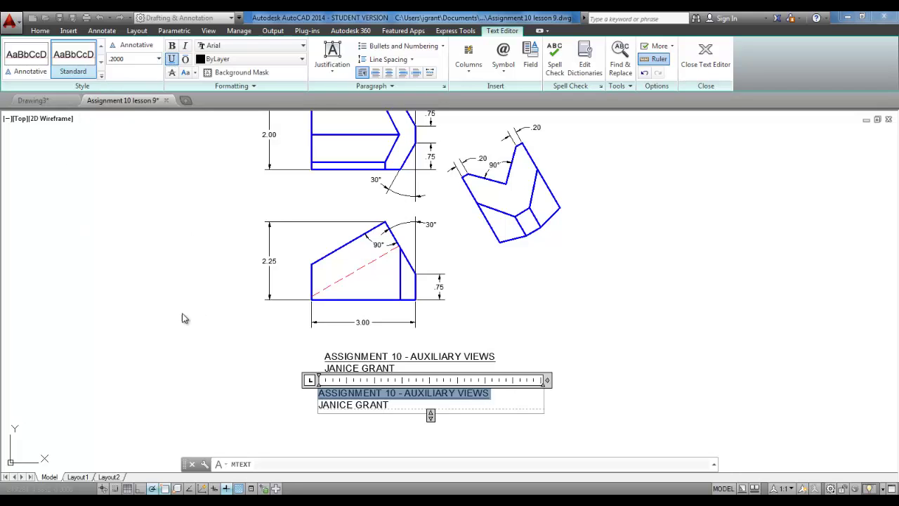
click(148, 386)
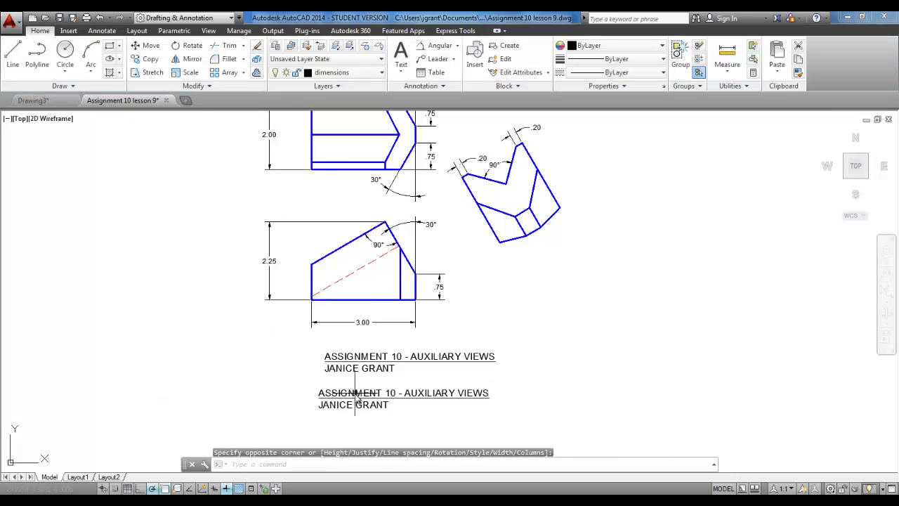
key(Escape)
middle_drag(355, 400, 363, 460)
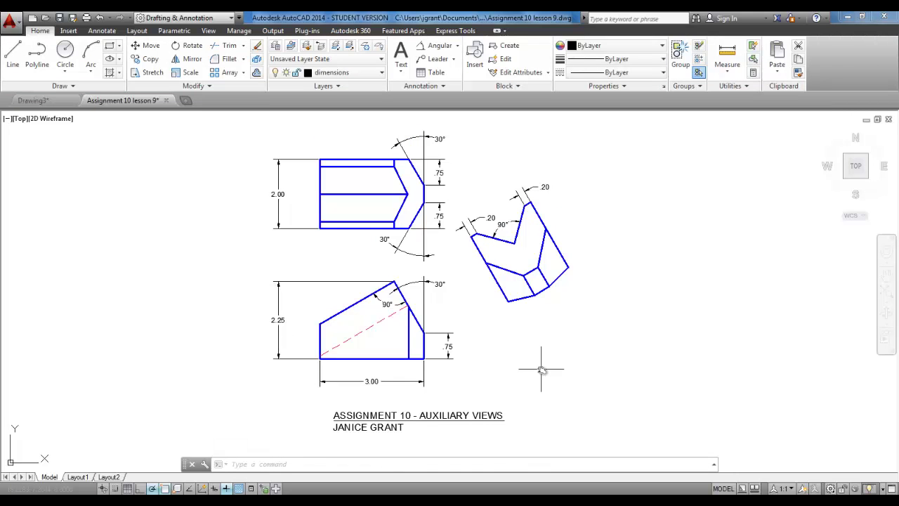